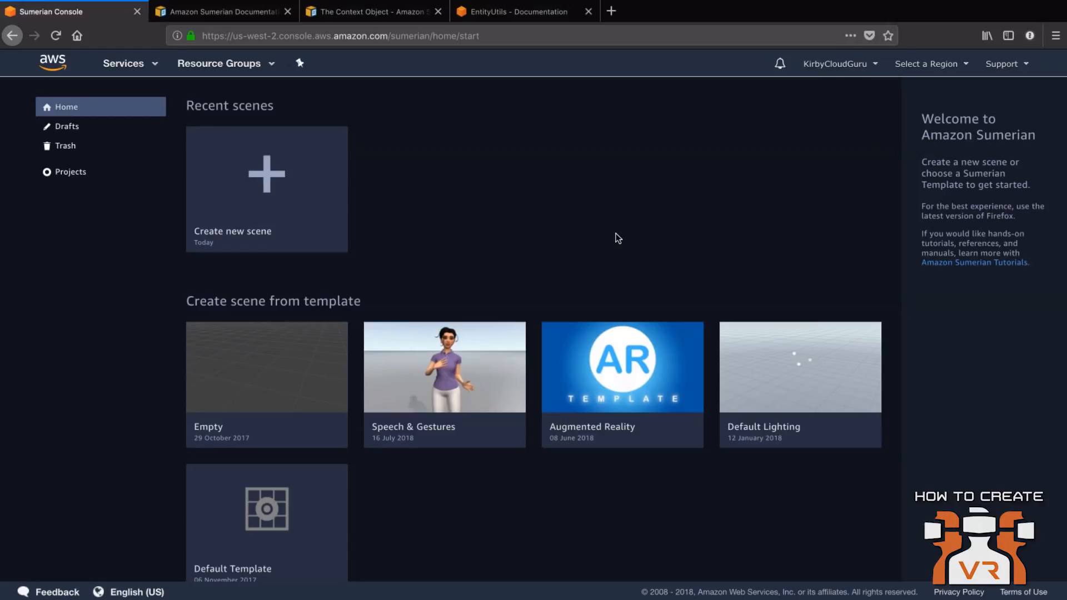
Step: Create a new scene named "spawner" from the Default Lighting template
{"action": "left_click", "coordinate": [806, 386]}
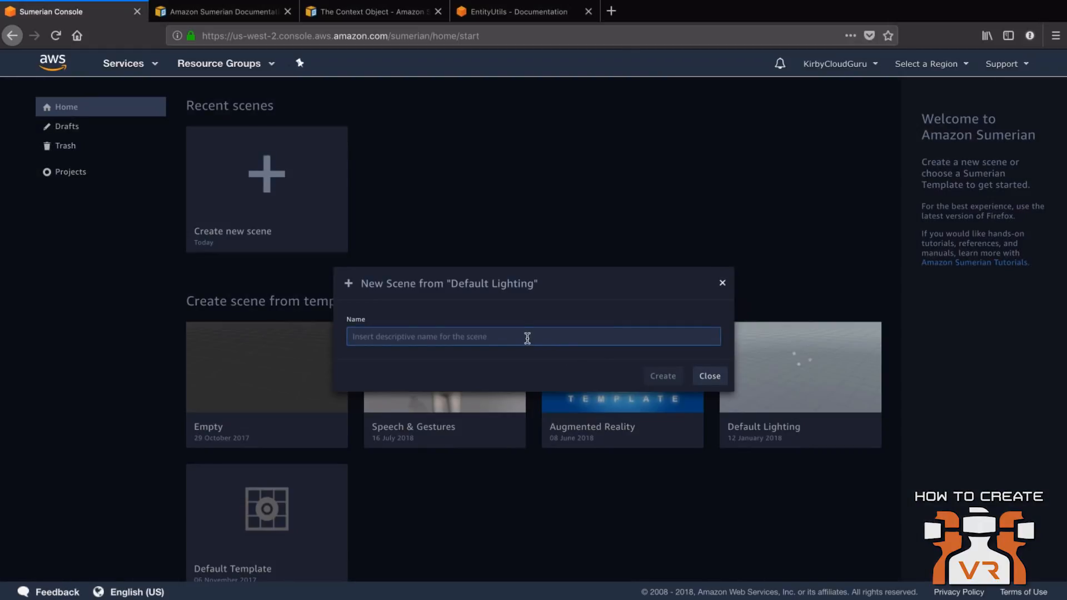
{"action": "type", "text": "spawner"}
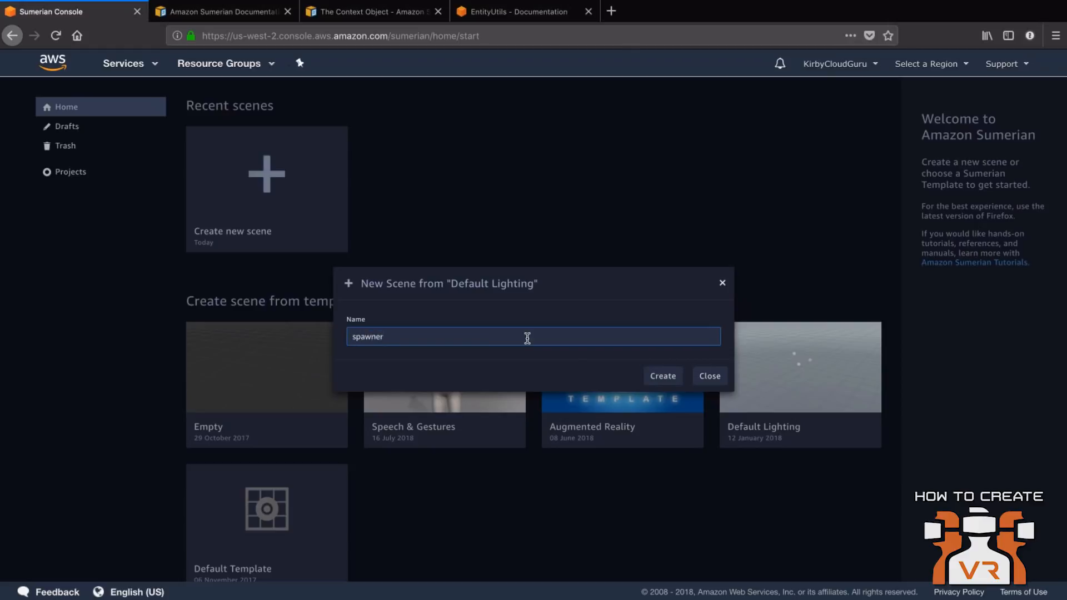
{"action": "key", "text": "Return"}
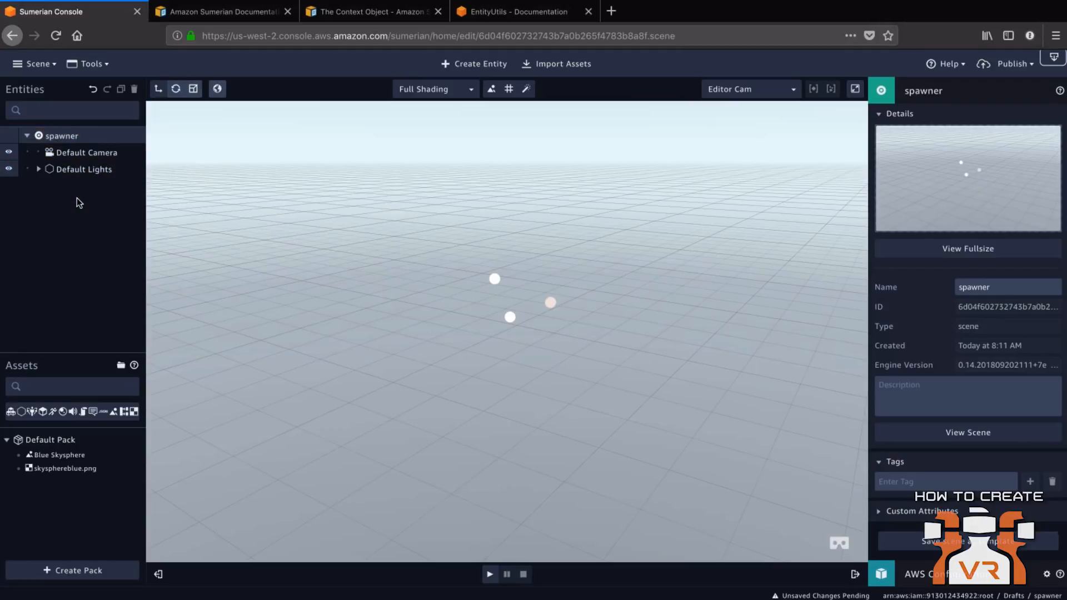
Step: Inspect the Fill, Key and Rim directional lights in the Default Lights group, then collapse the Rim light's details
{"action": "left_click", "coordinate": [39, 170]}
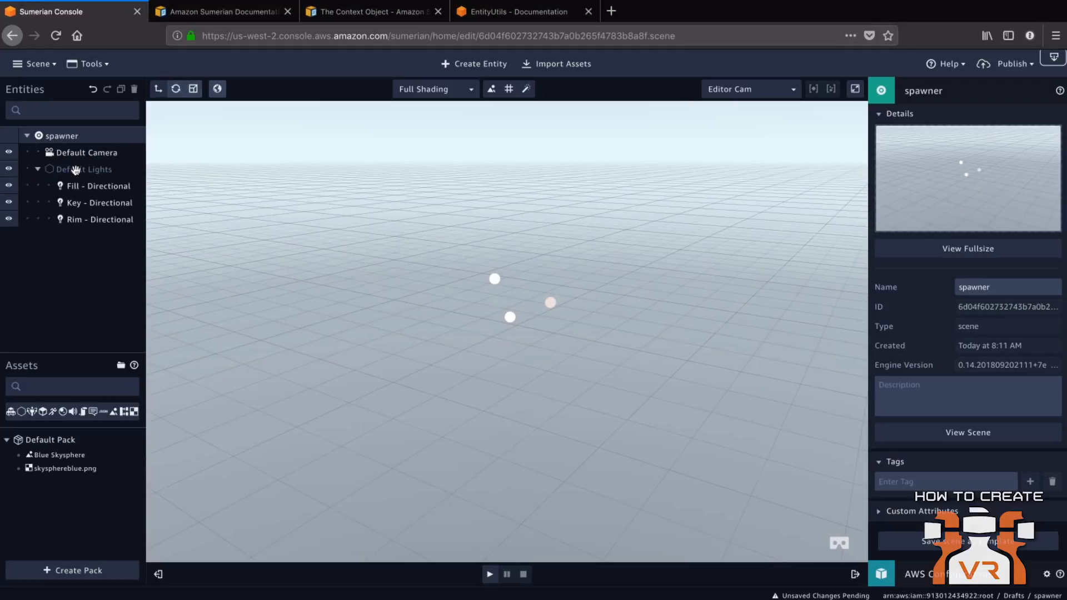
{"action": "left_click", "coordinate": [85, 189]}
{"action": "left_click", "coordinate": [85, 204]}
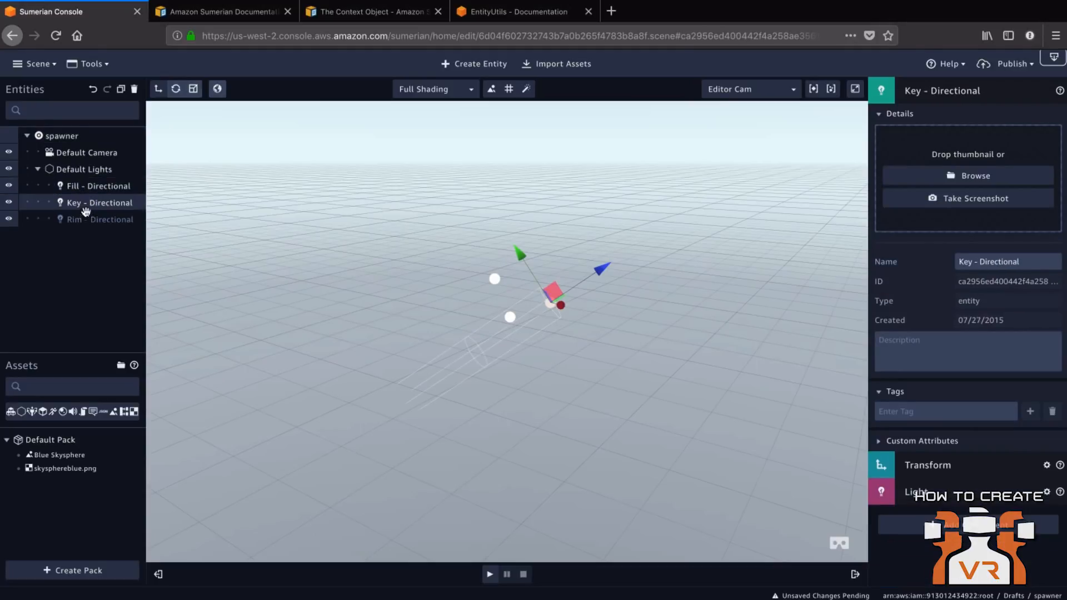
{"action": "left_click", "coordinate": [85, 220]}
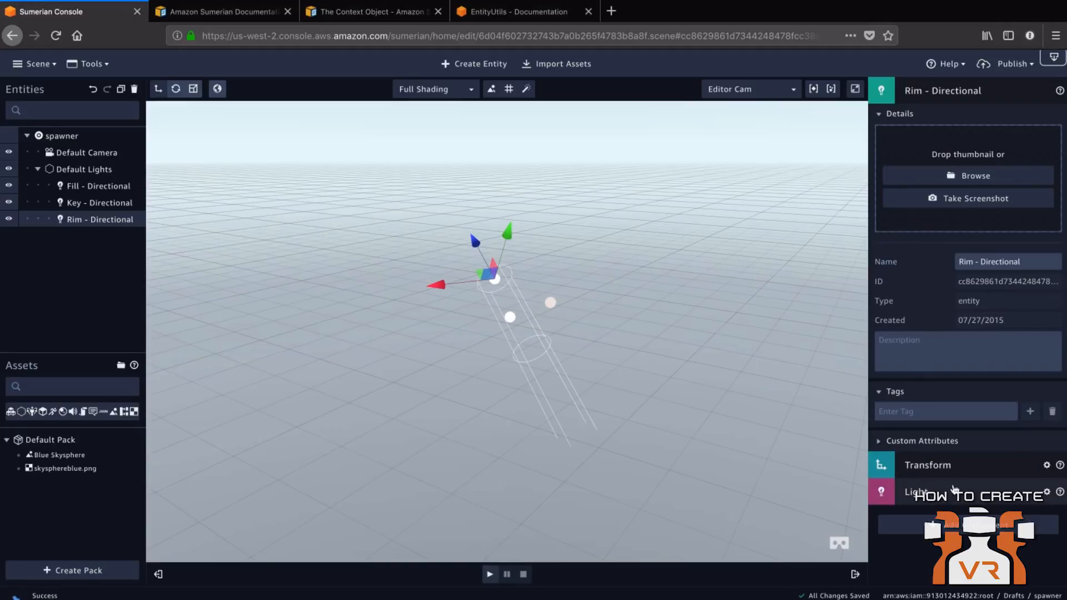
{"action": "left_click", "coordinate": [952, 94]}
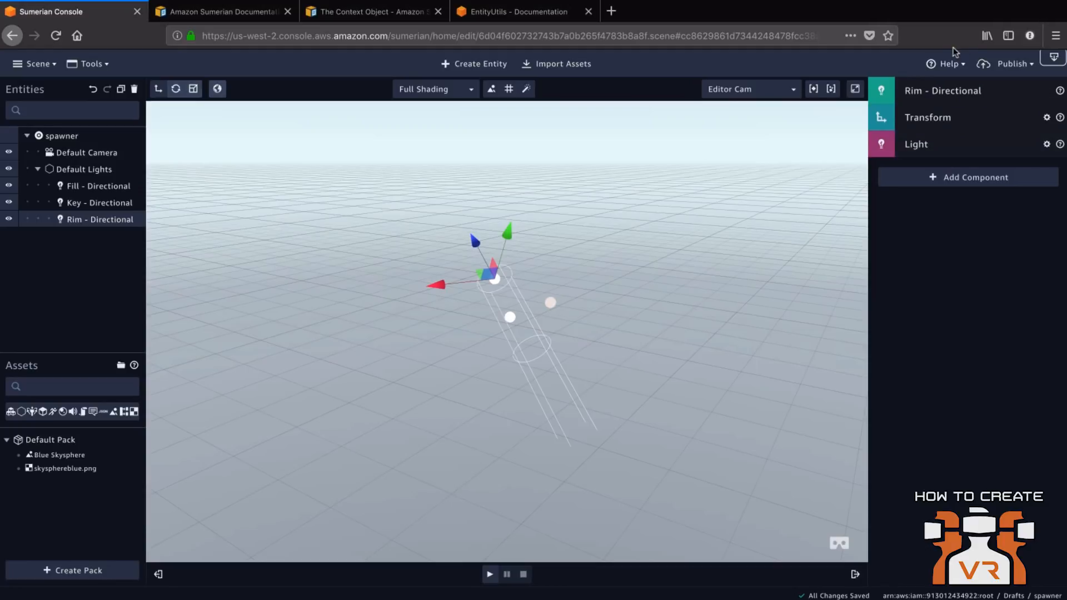
Step: Add a 3D box primitive to the scene and review its transform values
{"action": "left_click", "coordinate": [486, 64]}
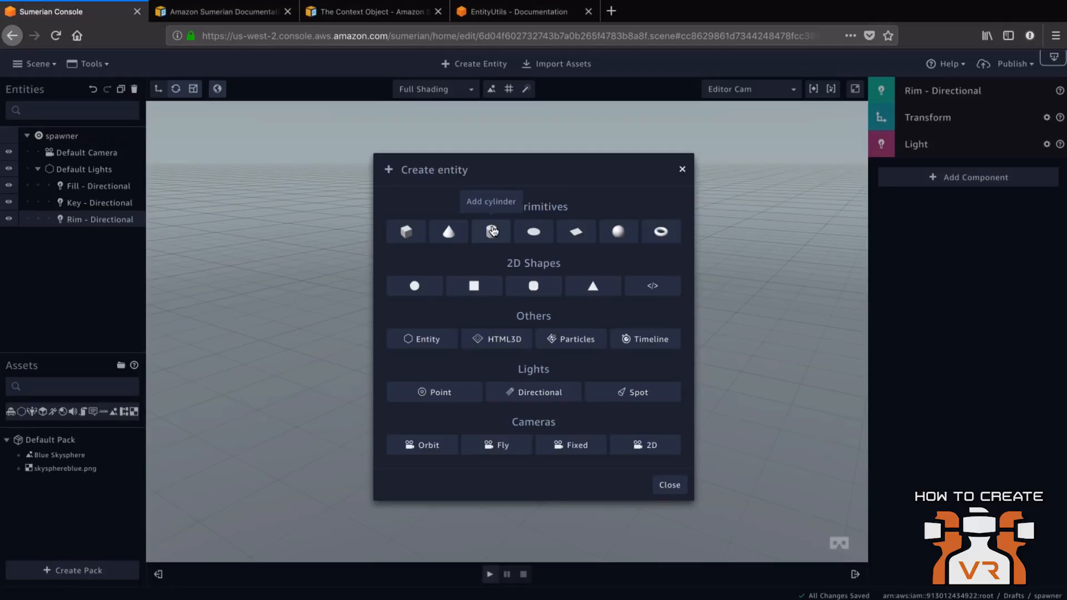
{"action": "left_click", "coordinate": [408, 231]}
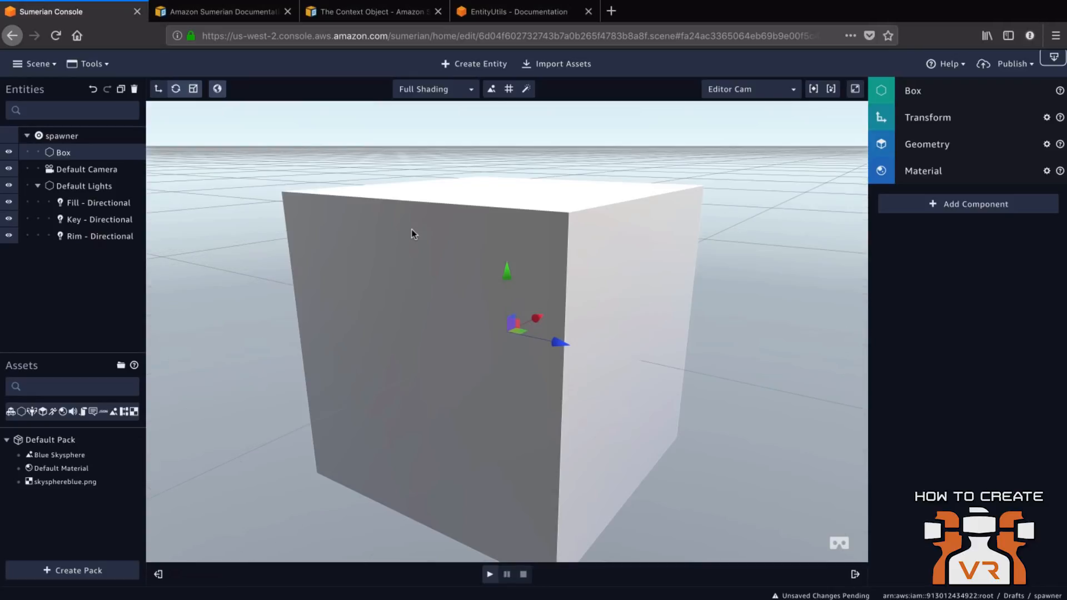
{"action": "scroll", "coordinate": [412, 234], "scroll_direction": "down", "scroll_amount": 5}
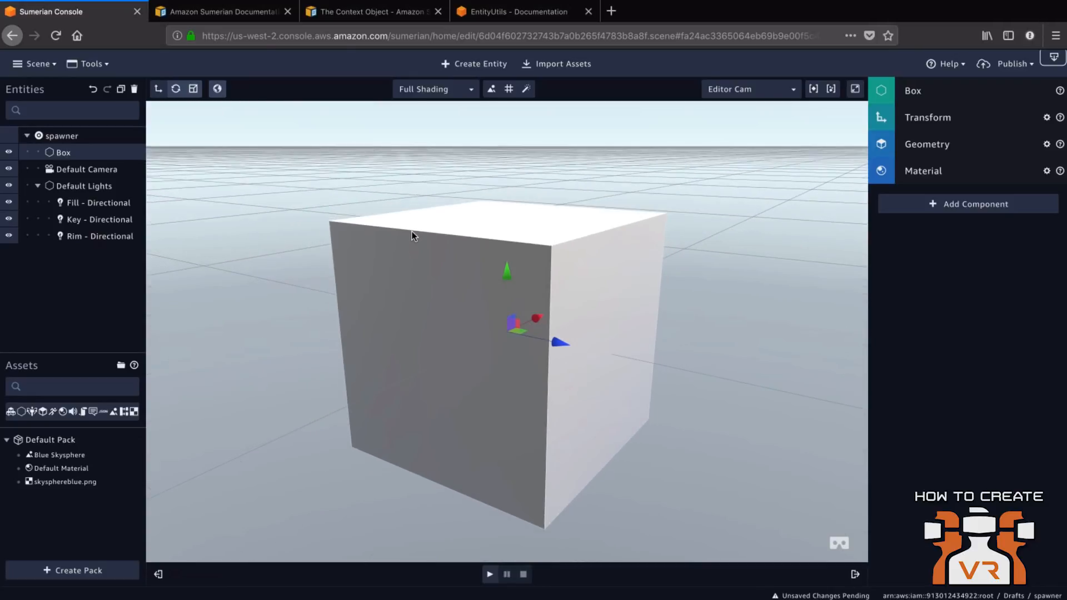
{"action": "scroll", "coordinate": [413, 236], "scroll_direction": "down", "scroll_amount": 3}
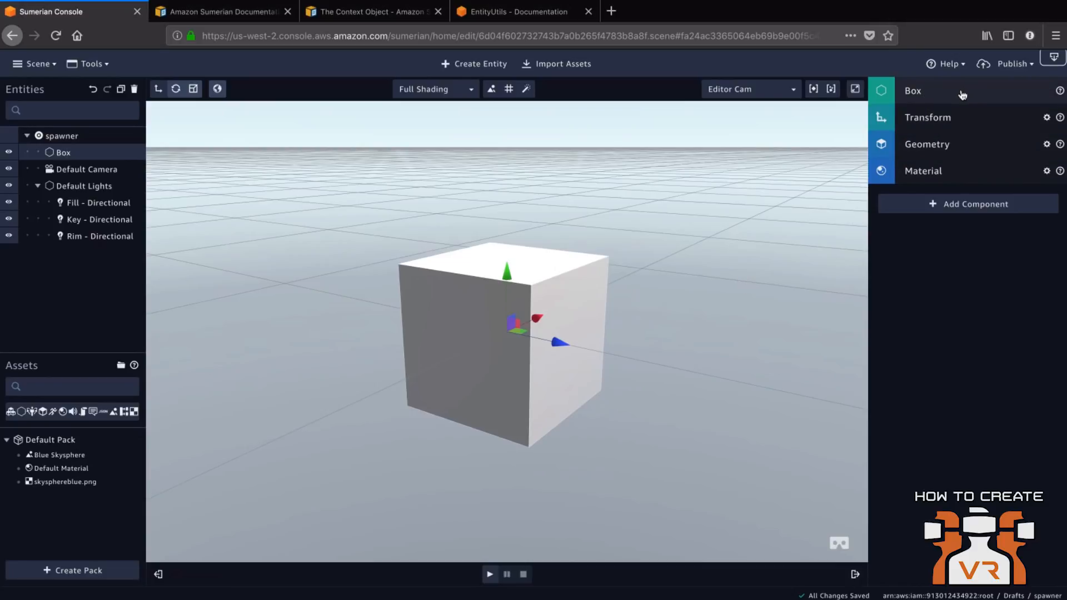
{"action": "left_click", "coordinate": [959, 122]}
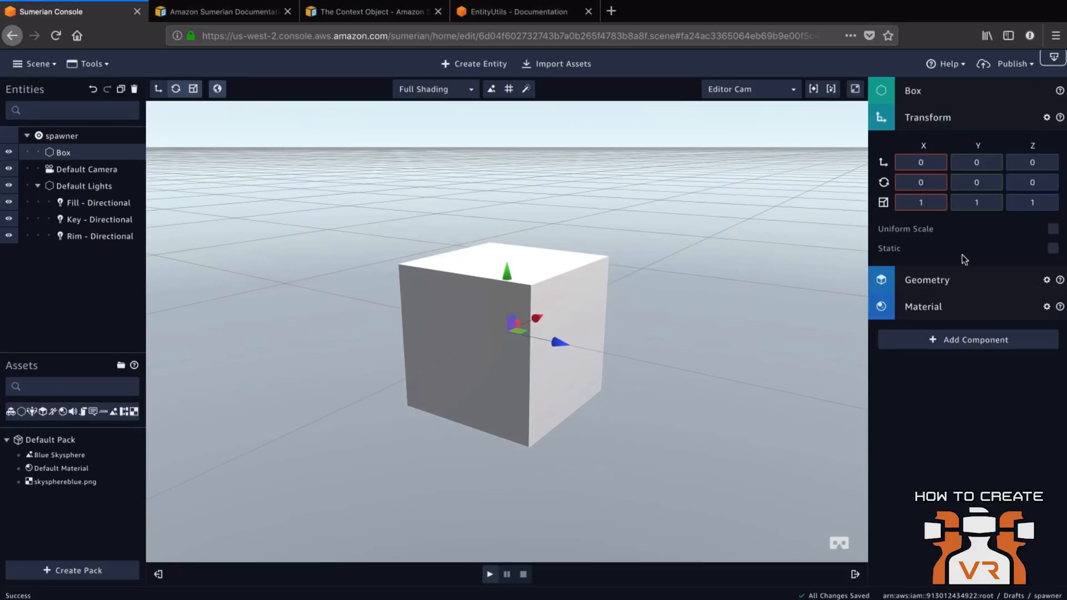
{"action": "left_click", "coordinate": [941, 121]}
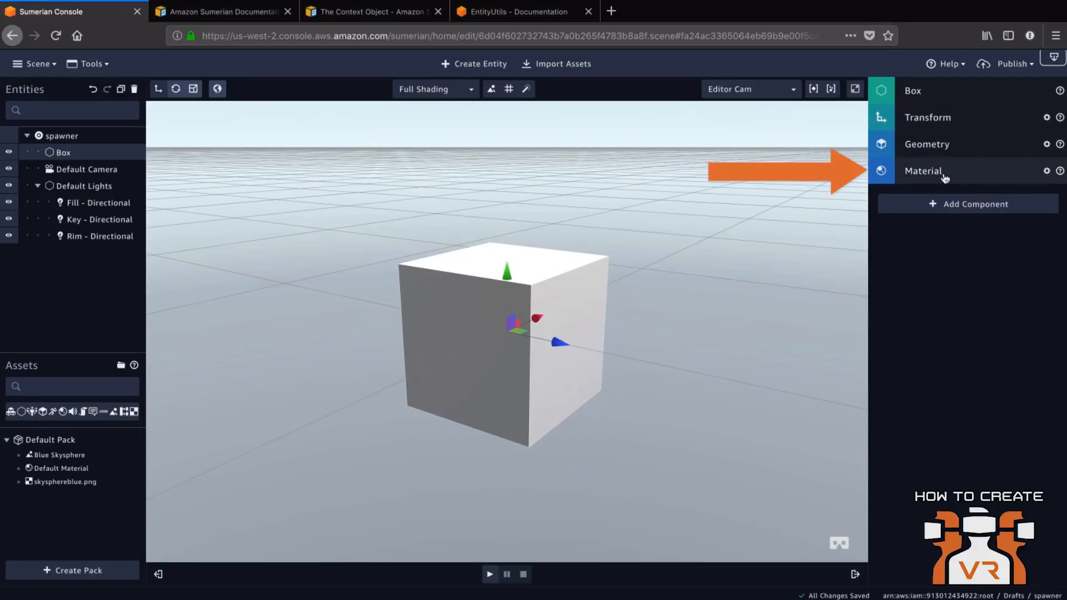
Step: Change the diffuse colour of the box's material to green
{"action": "left_click", "coordinate": [944, 173]}
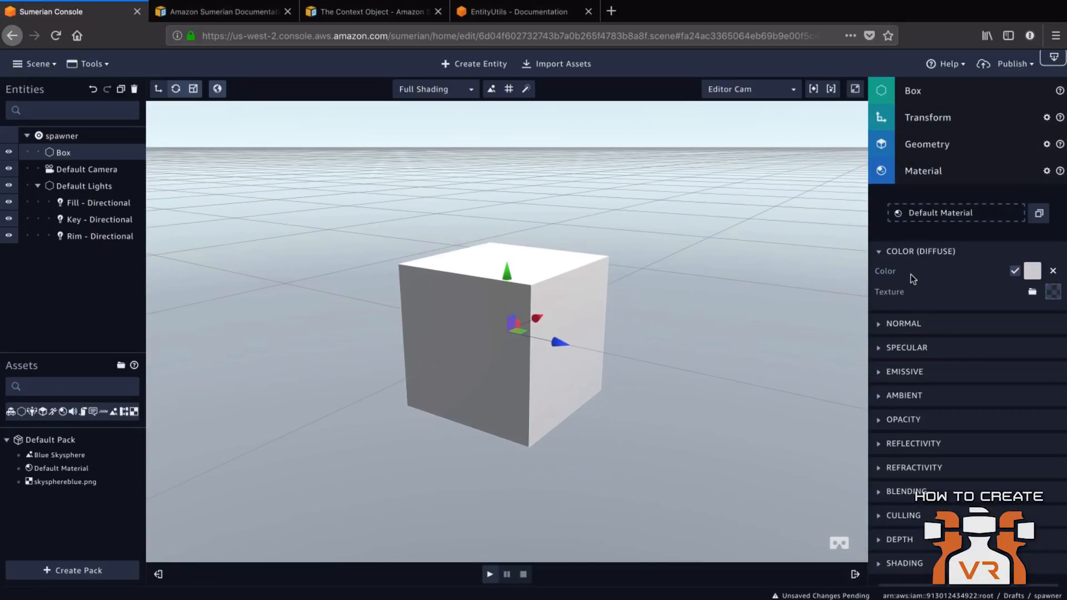
{"action": "left_click", "coordinate": [1035, 274]}
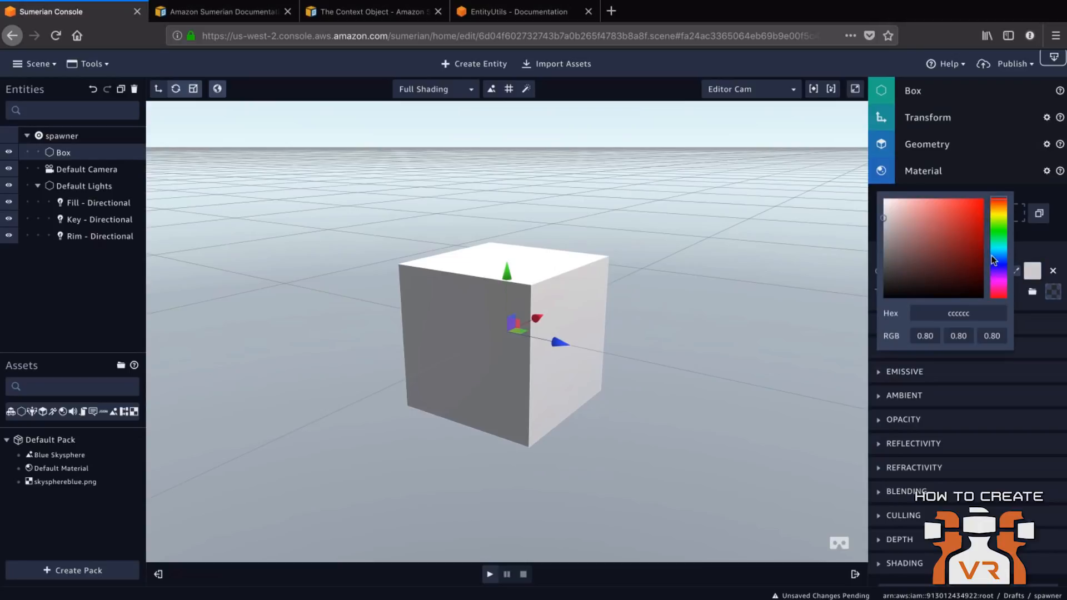
{"action": "left_click", "coordinate": [999, 234]}
{"action": "left_click", "coordinate": [955, 223]}
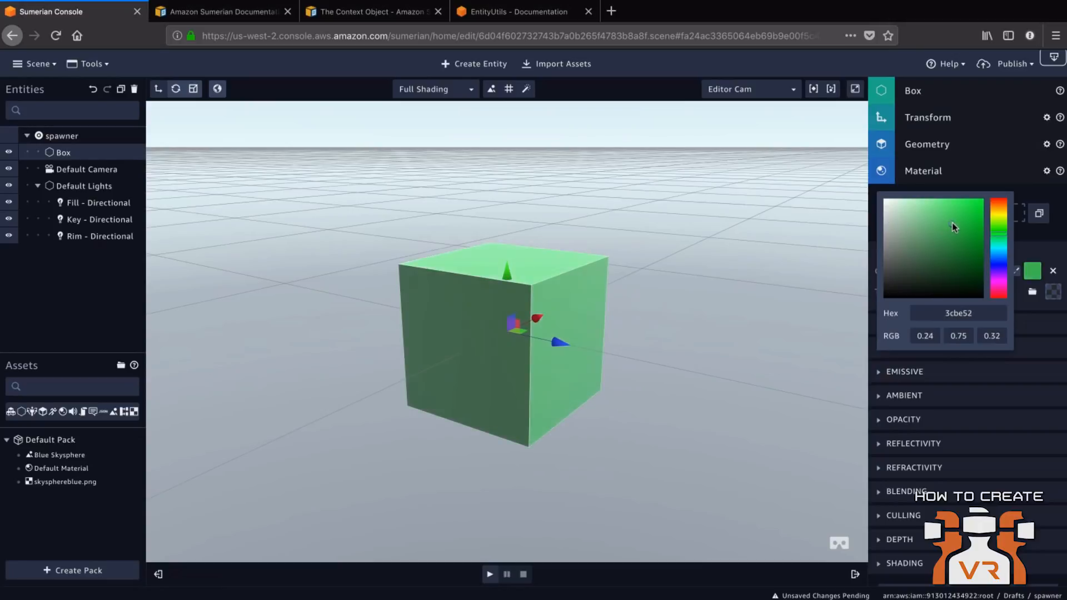
{"action": "left_click_drag", "start_coordinate": [955, 222], "coordinate": [955, 218]}
Step: Add a 3D cylinder primitive to the scene and check its transform values
{"action": "left_click", "coordinate": [479, 65]}
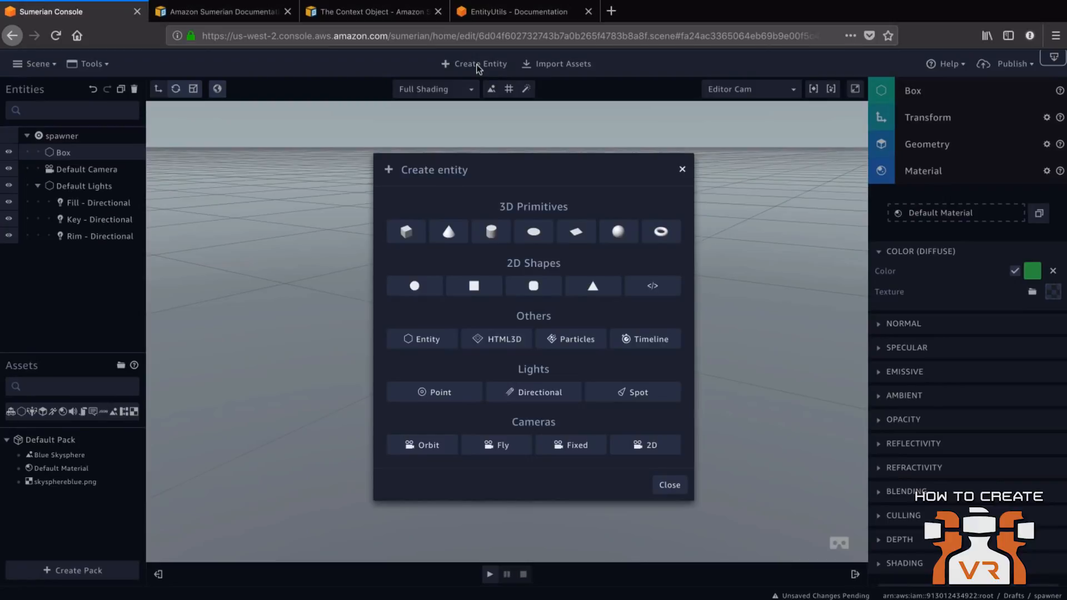
{"action": "left_click", "coordinate": [493, 232]}
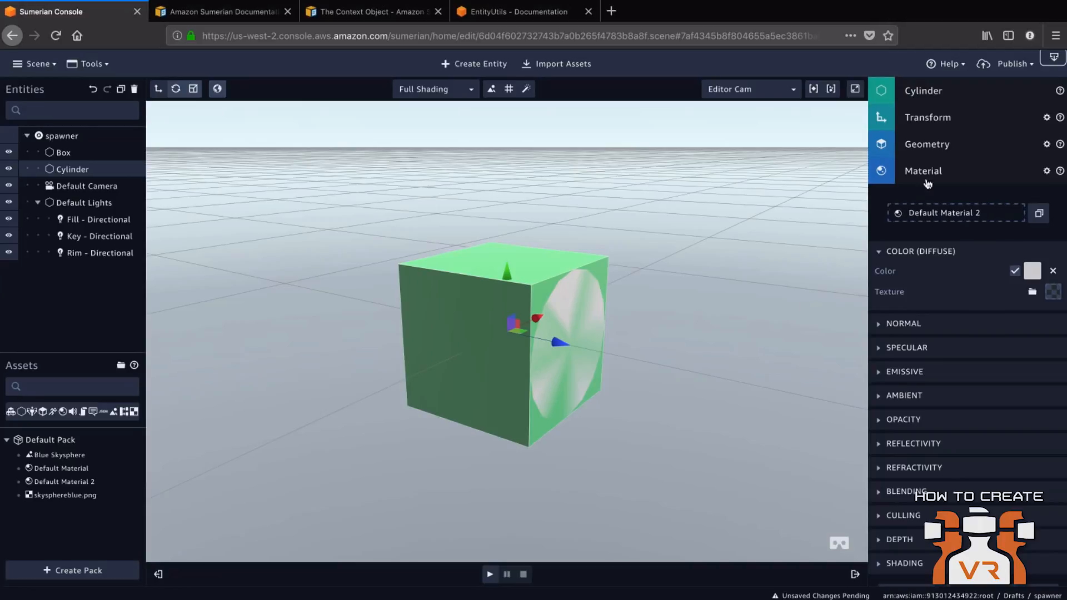
{"action": "left_click", "coordinate": [925, 117]}
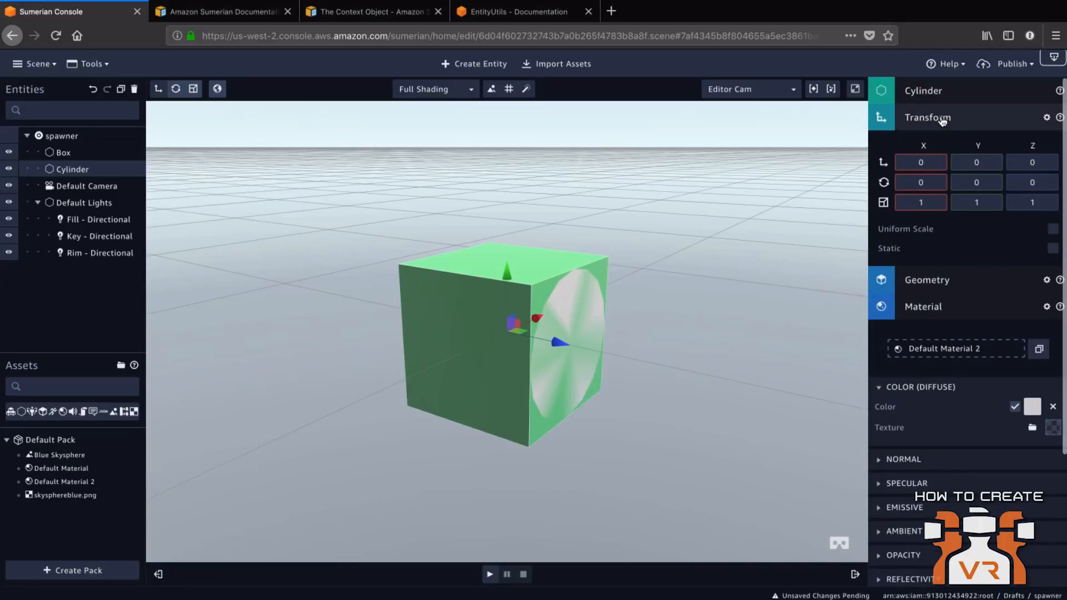
{"action": "left_click", "coordinate": [920, 117]}
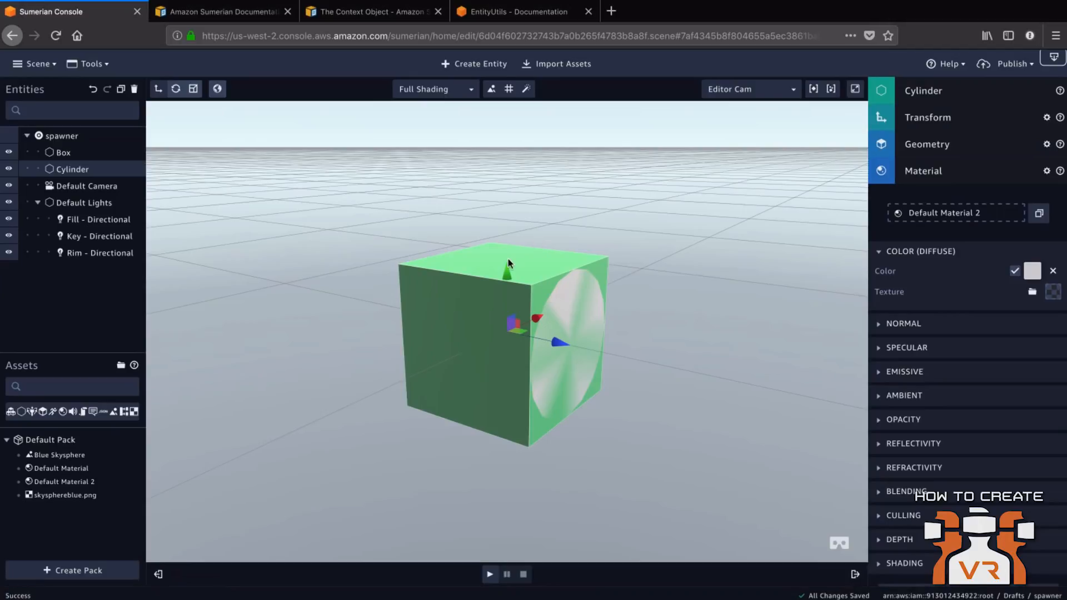
Step: Raise the cylinder out of the box and set its Y position to exactly 1
{"action": "left_click_drag", "start_coordinate": [506, 267], "coordinate": [505, 191]}
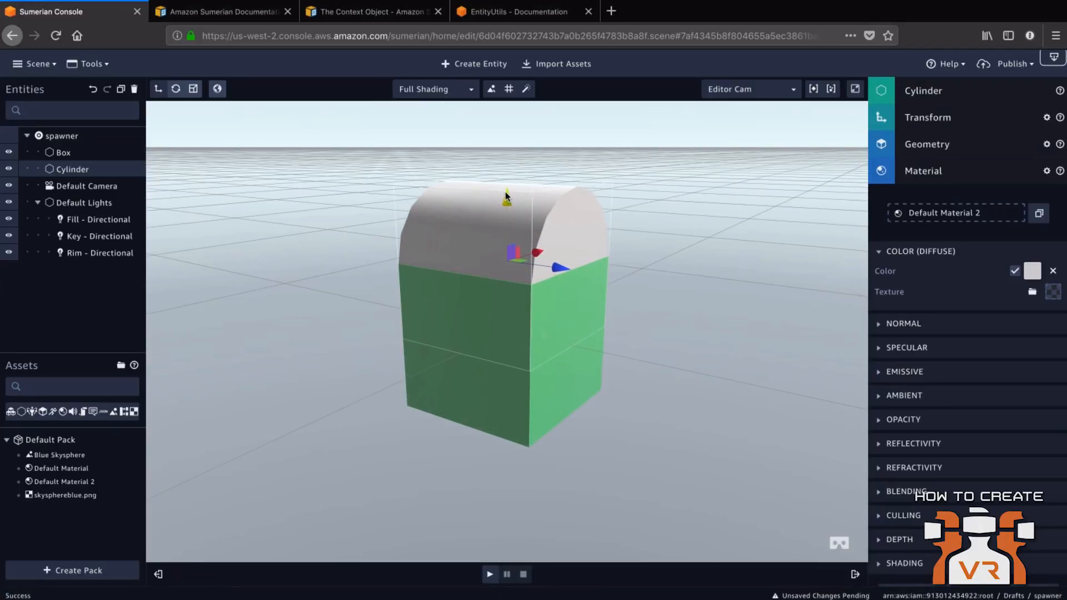
{"action": "left_click", "coordinate": [945, 118]}
{"action": "mouse_move", "coordinate": [505, 192]}
{"action": "left_mouse_down"}
{"action": "mouse_move", "coordinate": [516, 175]}
{"action": "mouse_move", "coordinate": [515, 191]}
{"action": "left_mouse_up"}
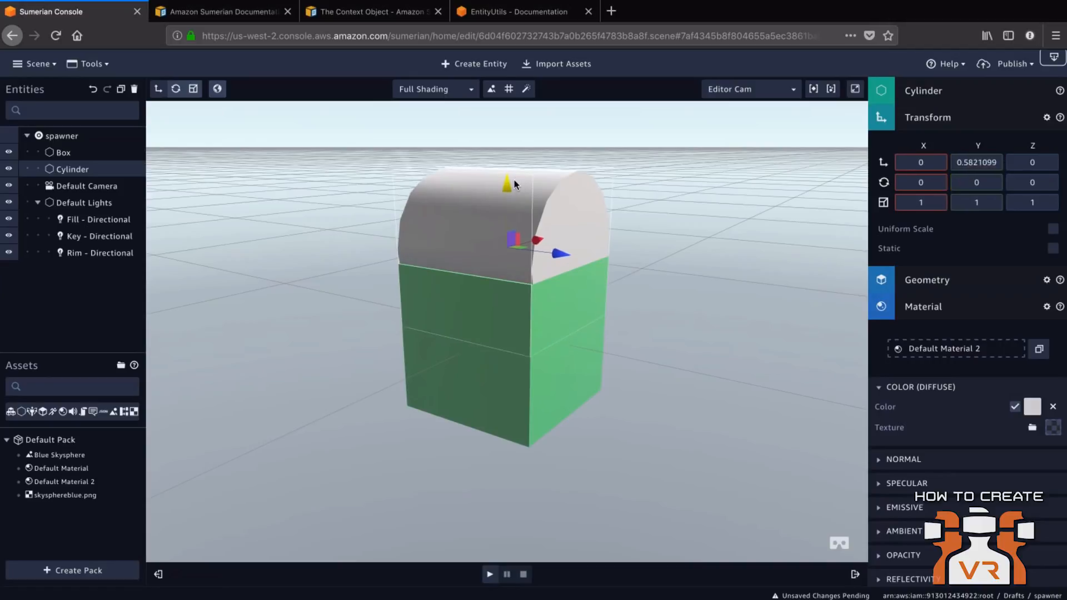
{"action": "double_click", "coordinate": [971, 162]}
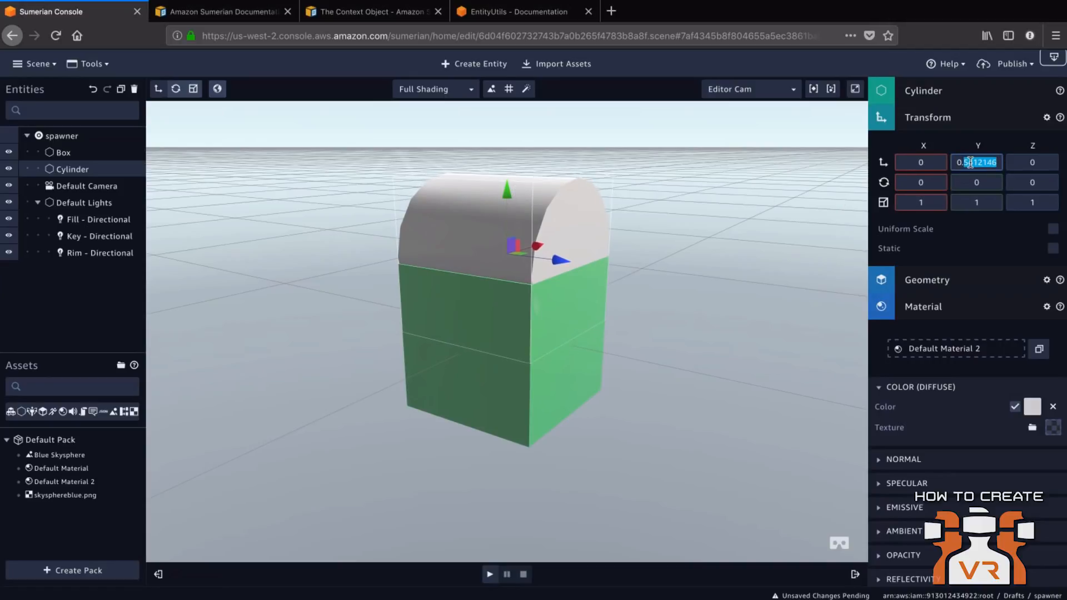
{"action": "key", "text": "ctrl+a"}
{"action": "type", "text": "1"}
{"action": "key", "text": "Tab"}
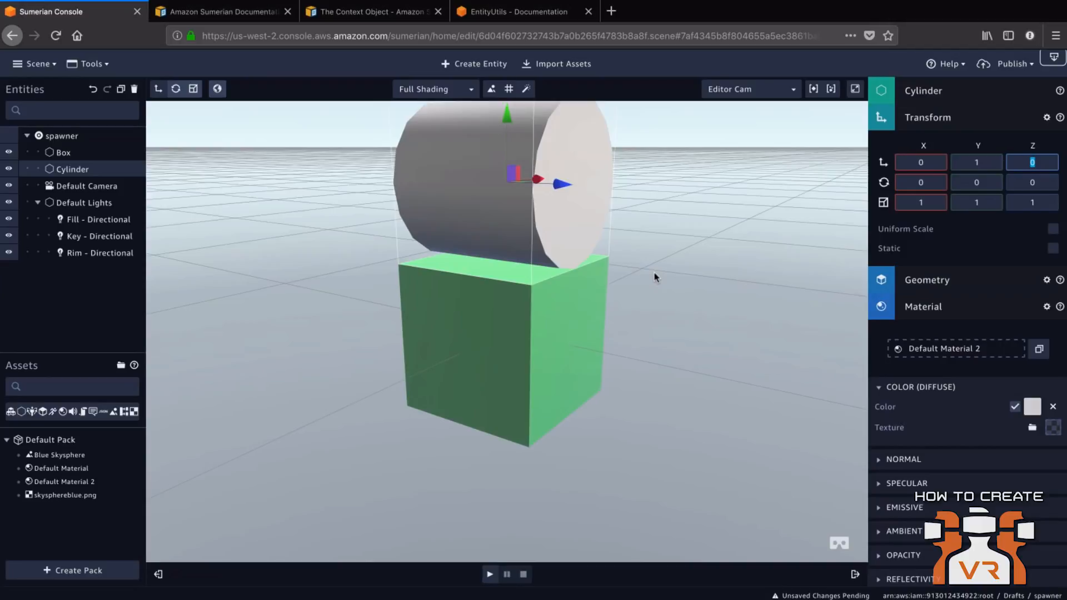
Step: Set the cylinder's Y rotation to 90 and its material's diffuse colour to dark brown, 3c3131
{"action": "scroll", "coordinate": [655, 274], "scroll_direction": "down", "scroll_amount": 3}
{"action": "scroll", "coordinate": [654, 276], "scroll_direction": "up", "scroll_amount": 1}
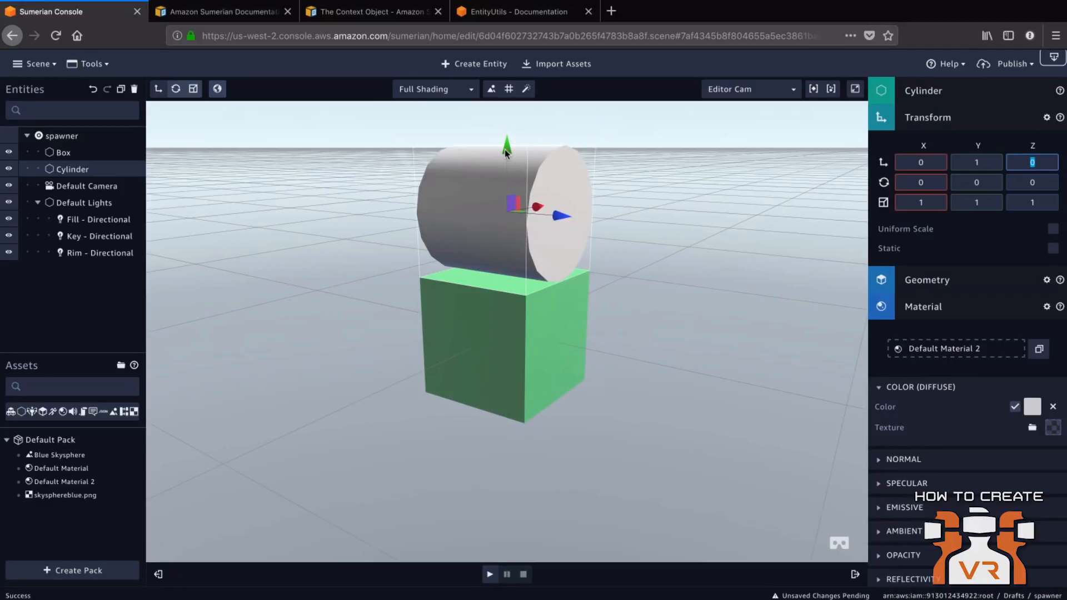
{"action": "scroll", "coordinate": [572, 154], "scroll_direction": "up", "scroll_amount": 1}
{"action": "left_click", "coordinate": [984, 184]}
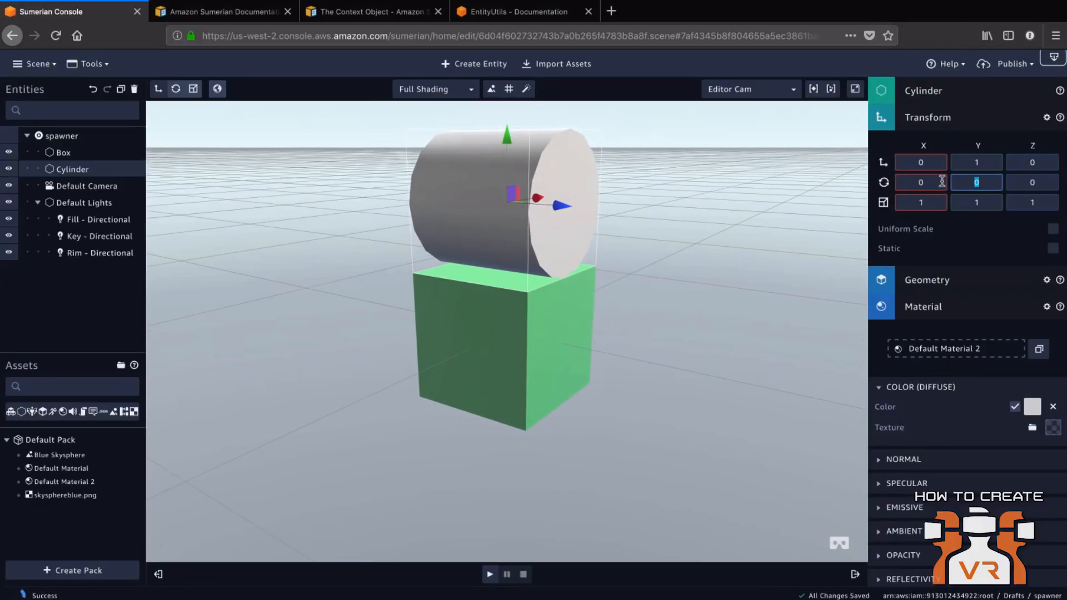
{"action": "type", "text": "90"}
{"action": "key", "text": "Return"}
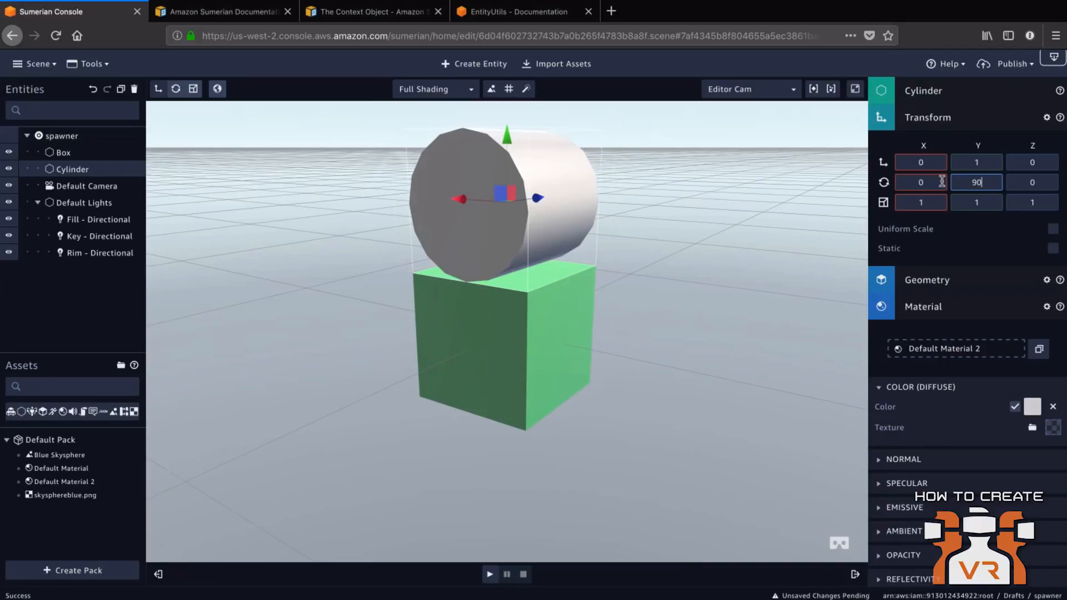
{"action": "left_click", "coordinate": [1033, 407]}
{"action": "left_click_drag", "start_coordinate": [885, 354], "coordinate": [902, 410]}
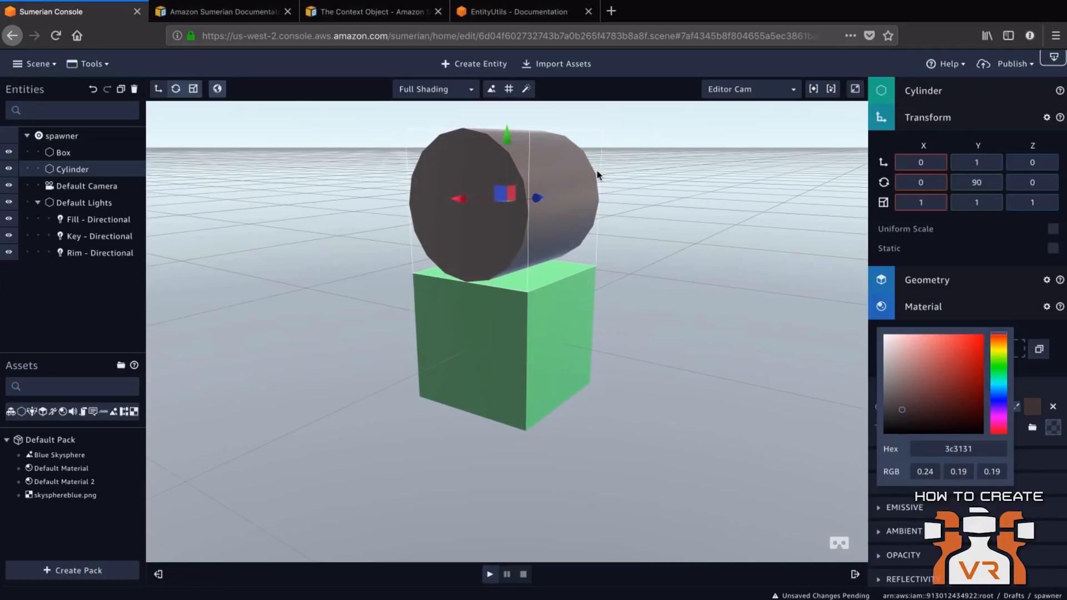
{"action": "left_click", "coordinate": [467, 65]}
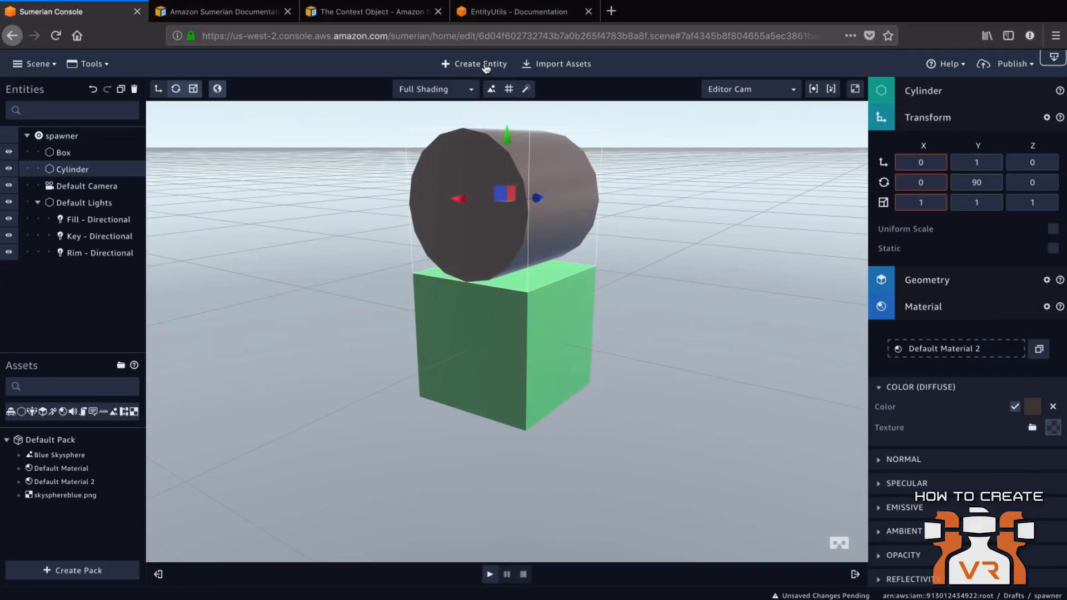
Step: Add a 3D sphere primitive to the scene and set its Y position to 1
{"action": "left_click", "coordinate": [486, 66]}
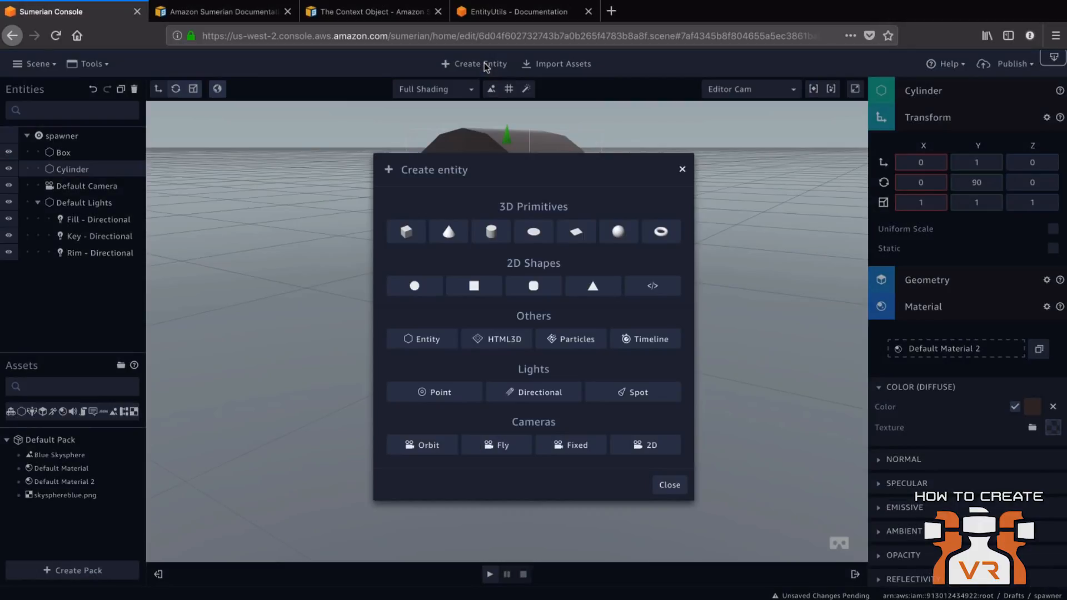
{"action": "left_click", "coordinate": [620, 233]}
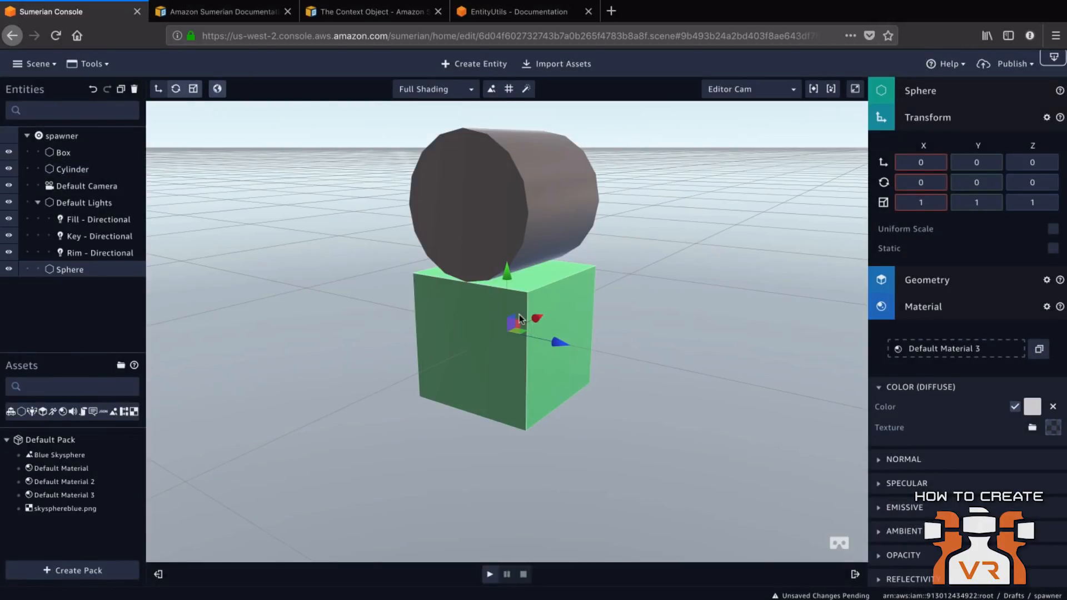
{"action": "left_click", "coordinate": [970, 163]}
{"action": "type", "text": "1"}
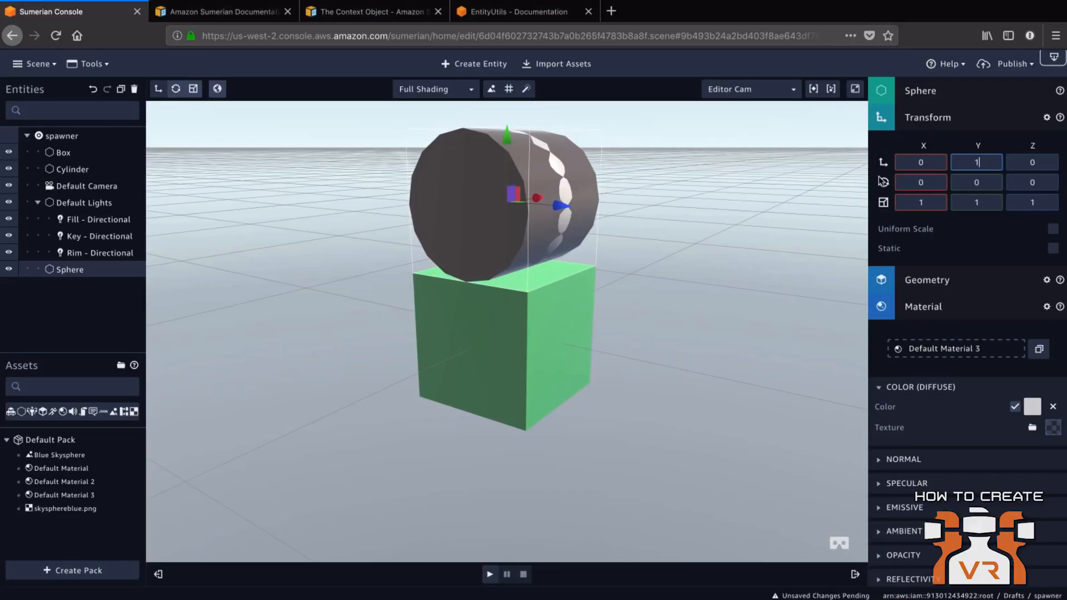
Step: Move the sphere out of the cylinder along X and set its X position to exactly 1
{"action": "left_click_drag", "start_coordinate": [540, 202], "coordinate": [576, 195]}
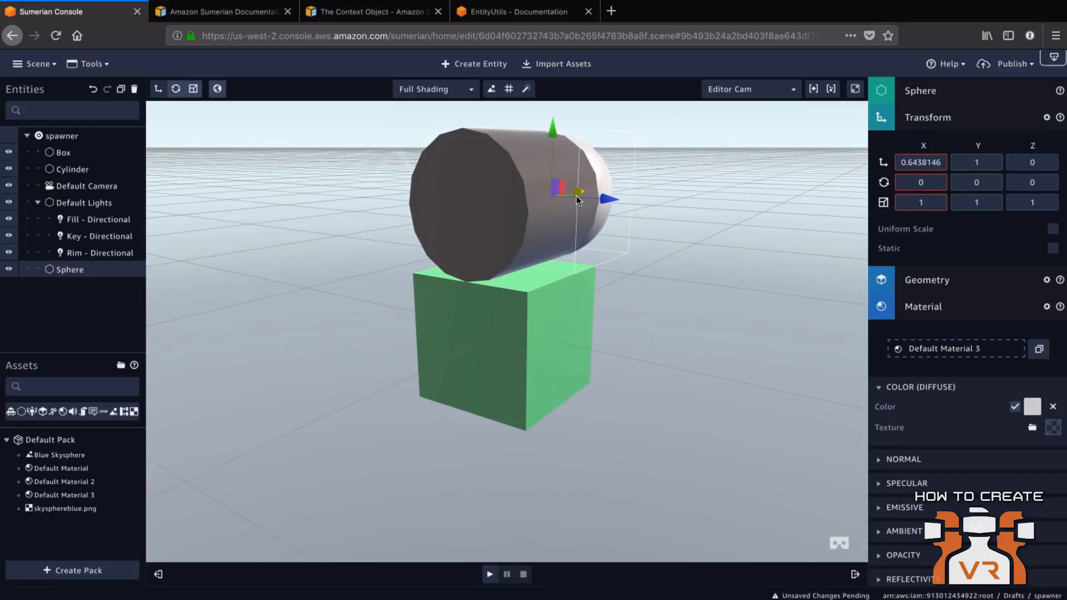
{"action": "double_click", "coordinate": [927, 163]}
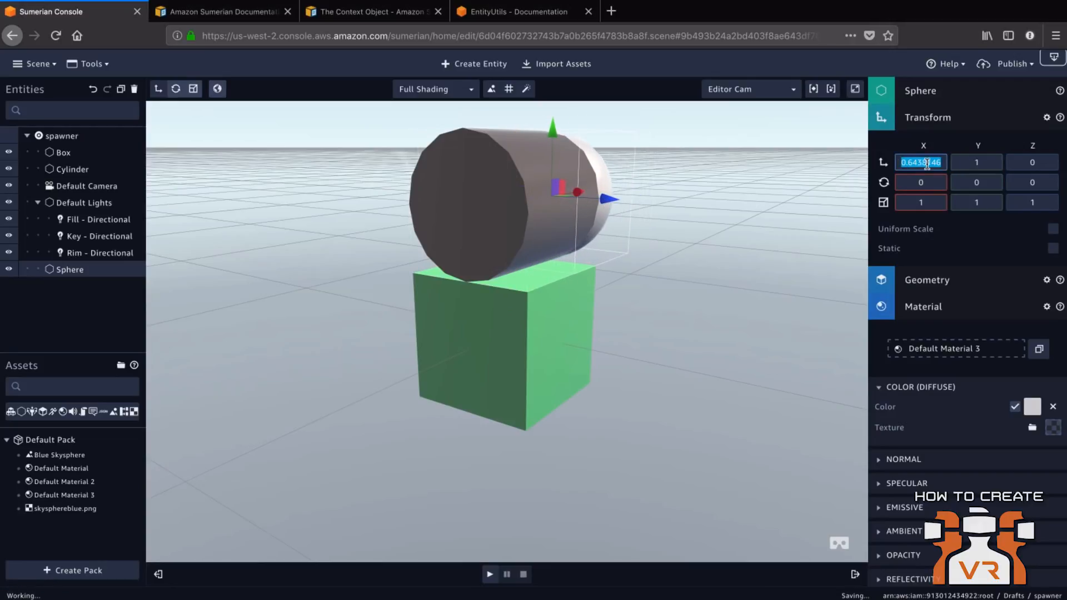
{"action": "type", "text": "1"}
{"action": "key", "text": "Return"}
{"action": "left_click_drag", "start_coordinate": [692, 288], "coordinate": [640, 288]}
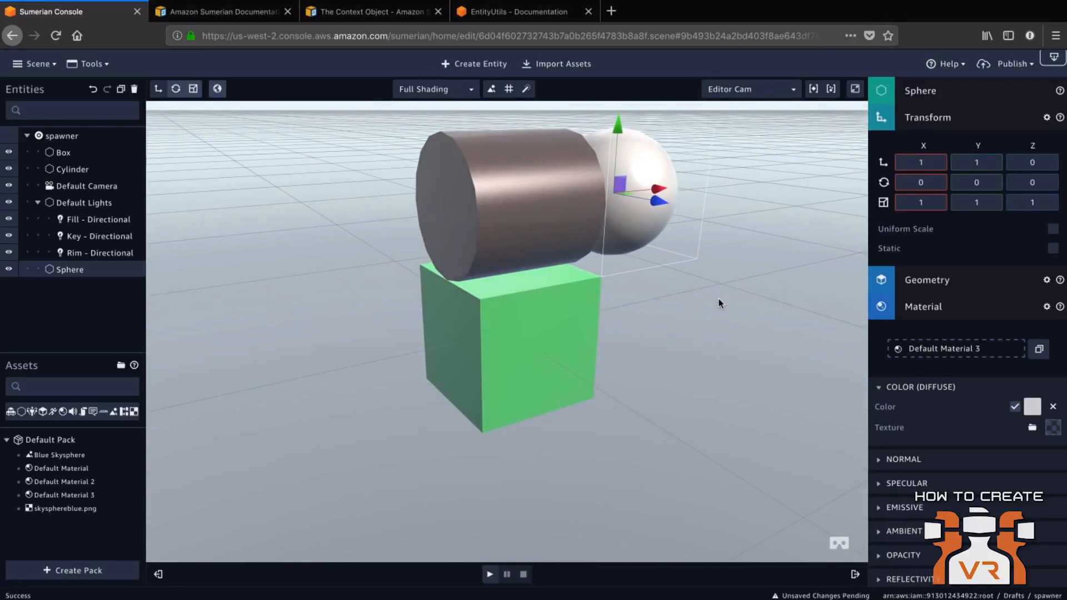
Step: Set the sphere material's diffuse colour to red, d21e1e
{"action": "left_click_drag", "start_coordinate": [719, 303], "coordinate": [730, 288]}
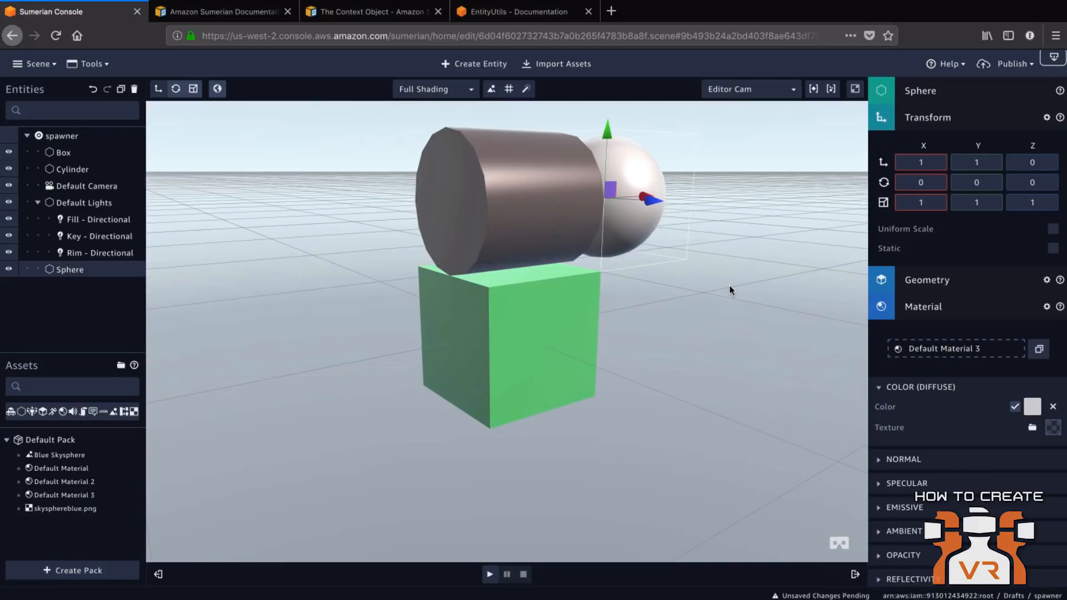
{"action": "mouse_move", "coordinate": [730, 286]}
{"action": "left_mouse_down"}
{"action": "mouse_move", "coordinate": [717, 298]}
{"action": "mouse_move", "coordinate": [688, 295]}
{"action": "mouse_move", "coordinate": [726, 299]}
{"action": "mouse_move", "coordinate": [755, 275]}
{"action": "mouse_move", "coordinate": [722, 296]}
{"action": "mouse_move", "coordinate": [713, 286]}
{"action": "left_mouse_up"}
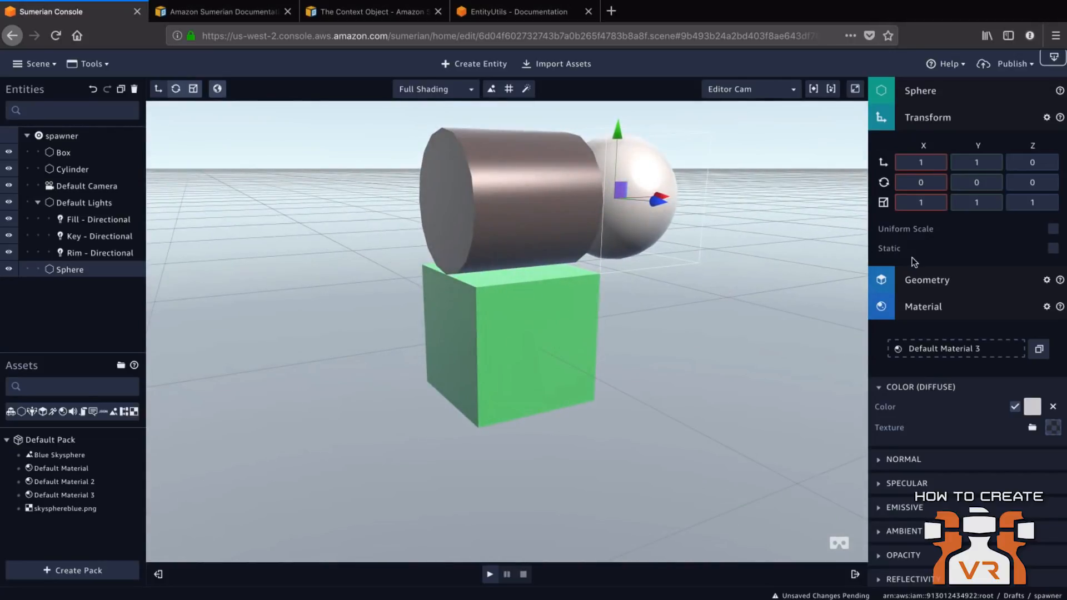
{"action": "left_click", "coordinate": [1033, 407]}
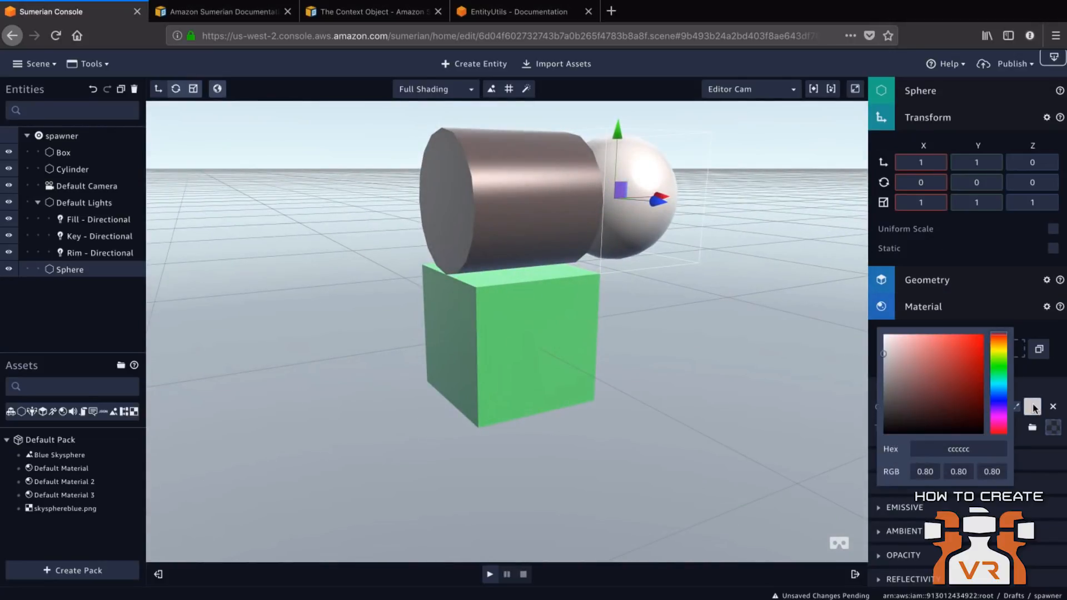
{"action": "left_click_drag", "start_coordinate": [955, 383], "coordinate": [969, 351]}
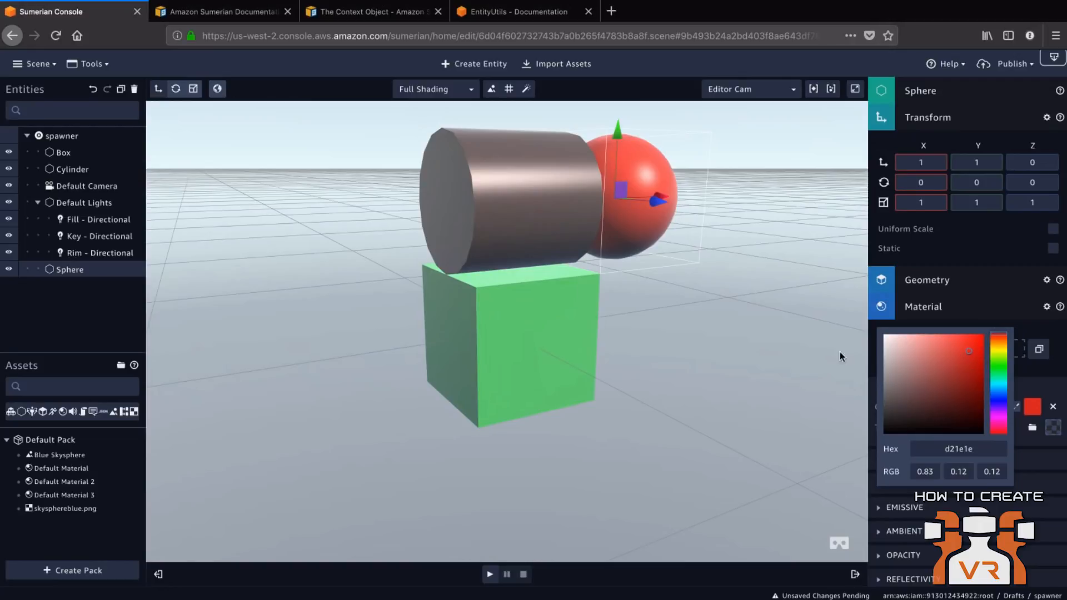
{"action": "scroll", "coordinate": [651, 335], "scroll_direction": "down", "scroll_amount": 3}
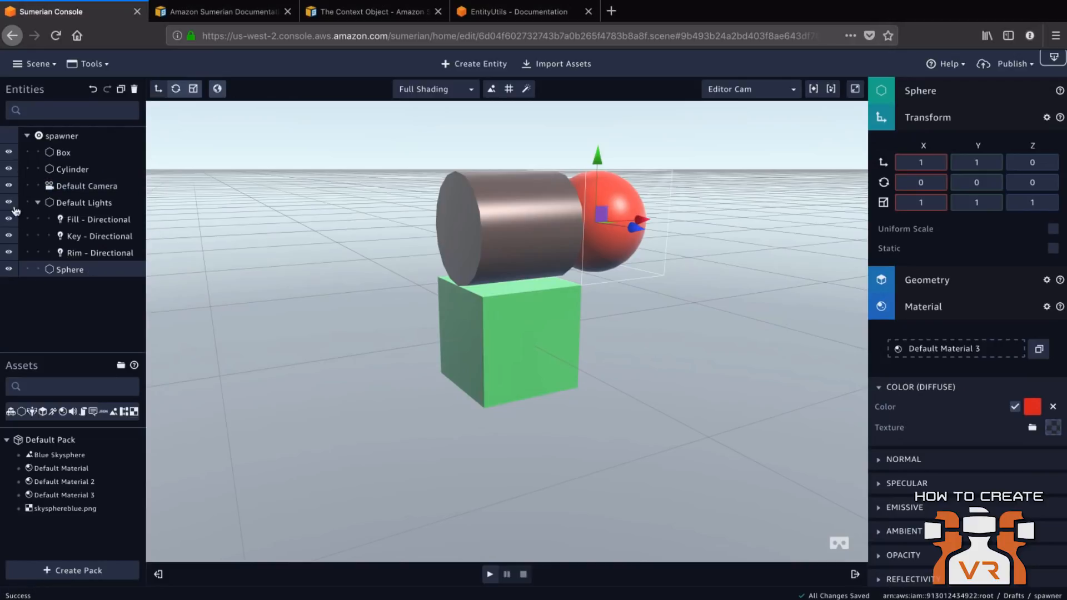
Step: Create an empty entity and make the sphere, box and cylinder its children
{"action": "left_click", "coordinate": [38, 203]}
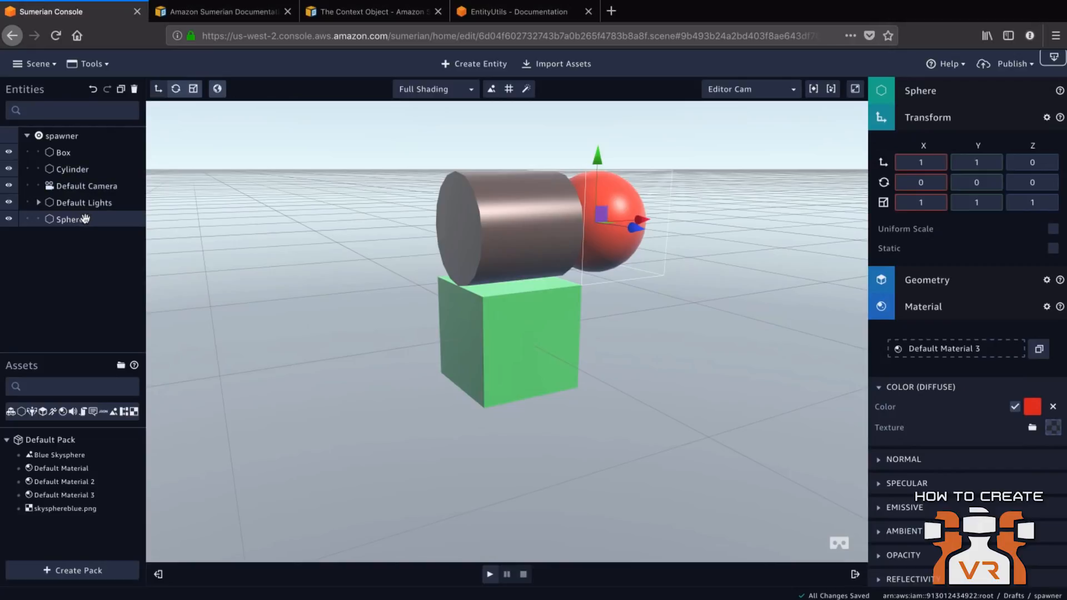
{"action": "left_click", "coordinate": [479, 65]}
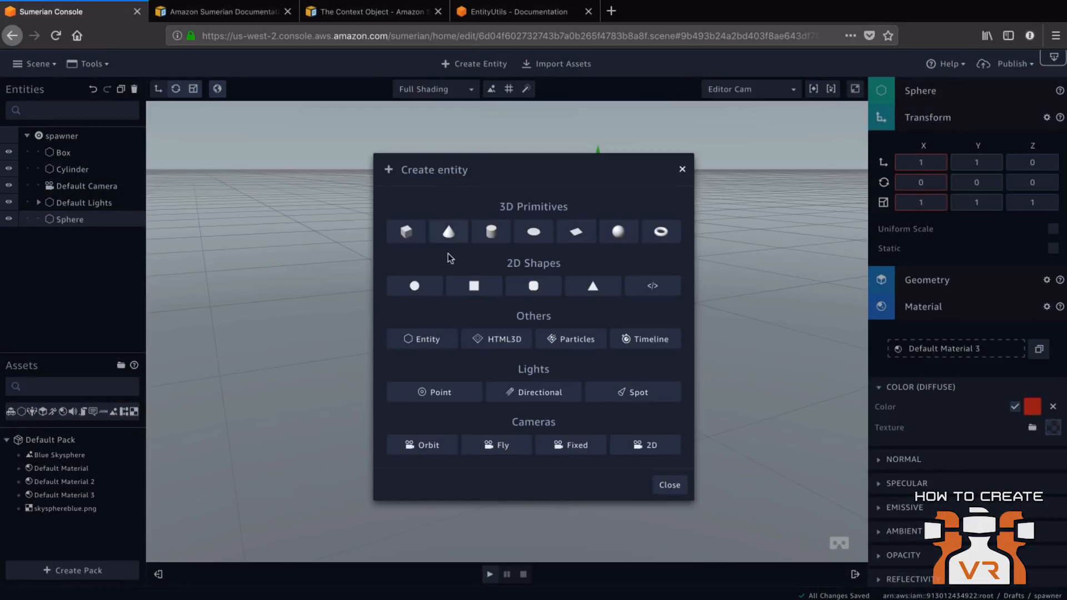
{"action": "left_click", "coordinate": [424, 339]}
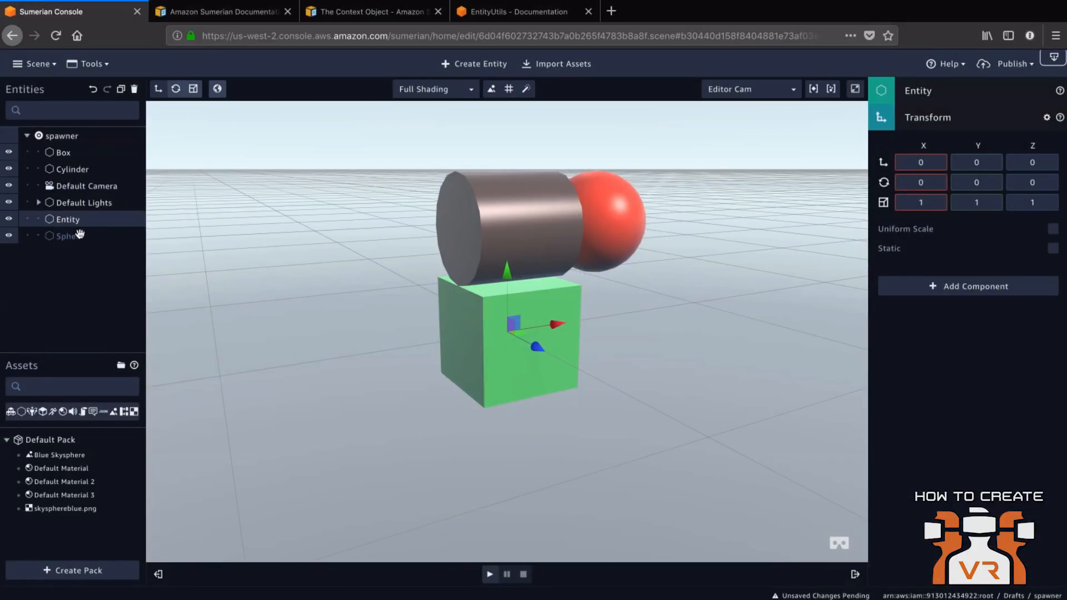
{"action": "left_click_drag", "start_coordinate": [73, 236], "coordinate": [68, 220]}
{"action": "left_click_drag", "start_coordinate": [62, 155], "coordinate": [67, 219]}
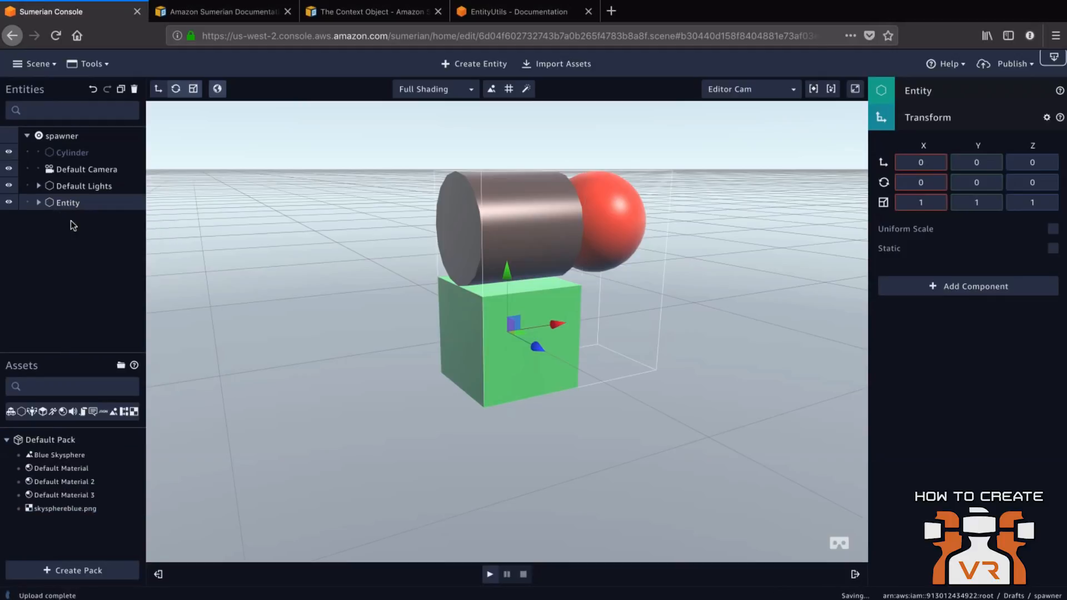
{"action": "left_click_drag", "start_coordinate": [76, 158], "coordinate": [65, 200]}
{"action": "left_click", "coordinate": [38, 185]}
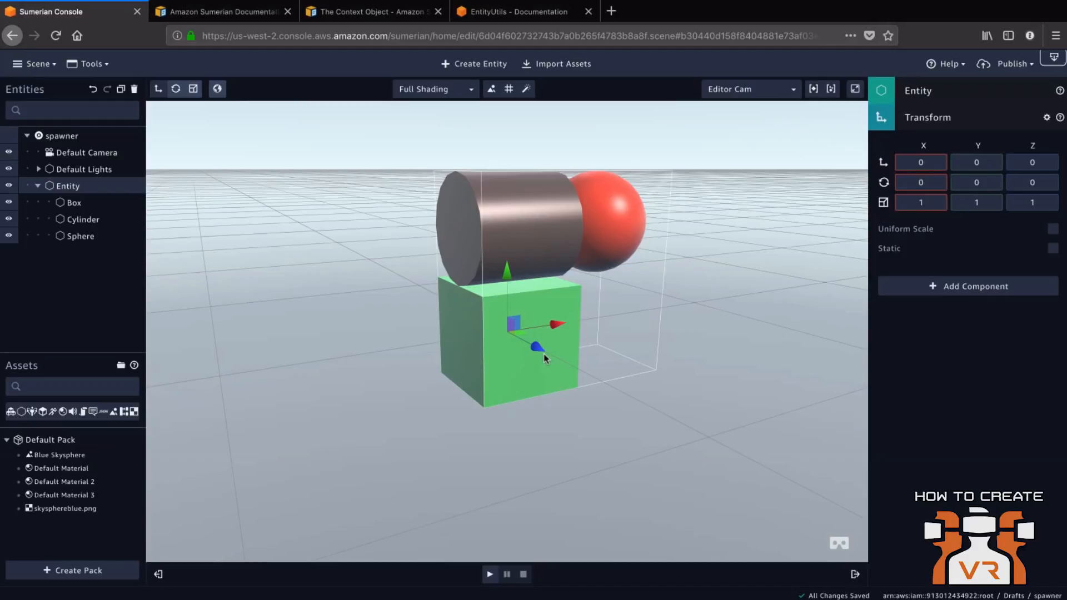
Step: Try moving the parent entity along Z with its three shapes and reset its transform
{"action": "left_click_drag", "start_coordinate": [542, 349], "coordinate": [510, 364]}
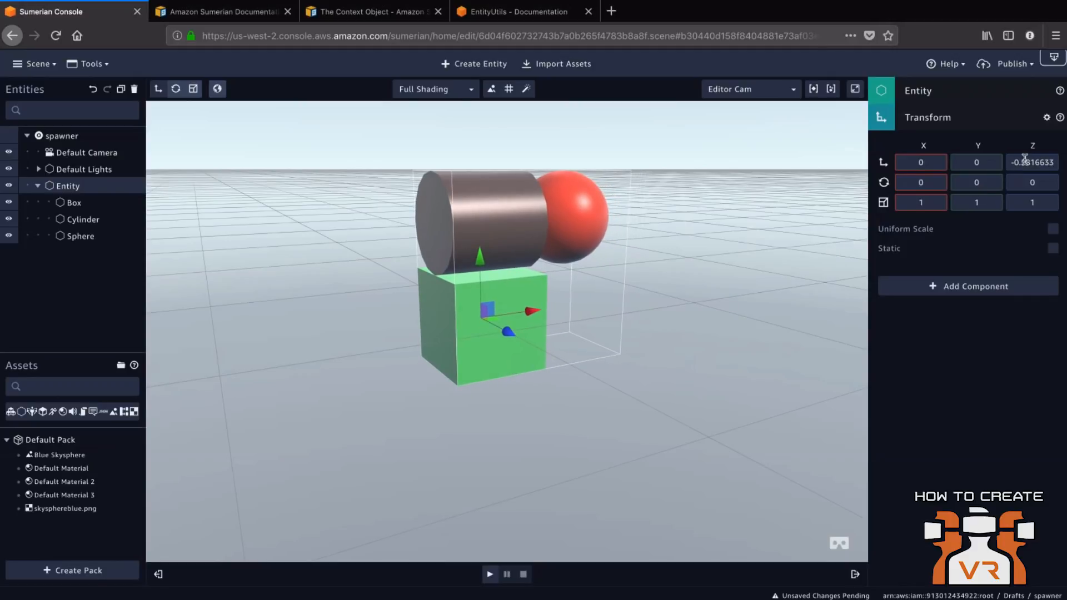
{"action": "left_click", "coordinate": [1047, 119]}
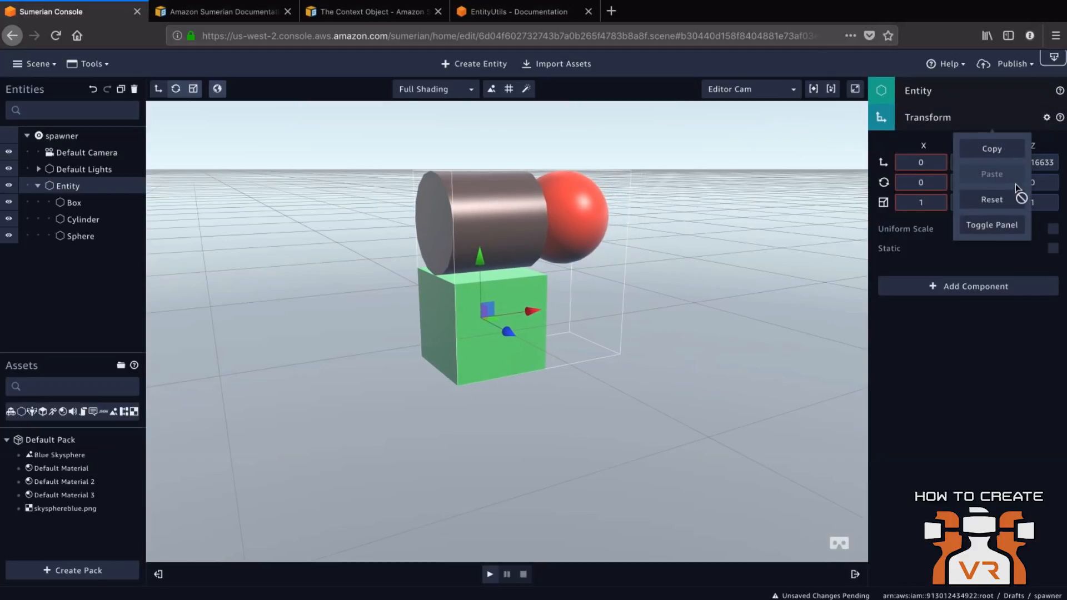
{"action": "left_click", "coordinate": [1008, 199]}
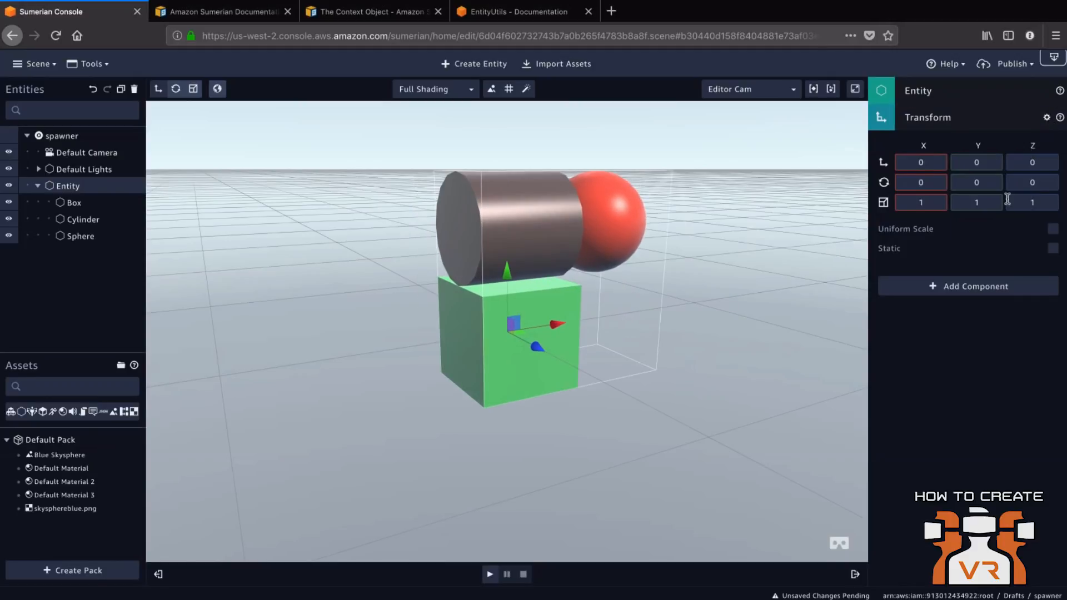
{"action": "left_click", "coordinate": [691, 374]}
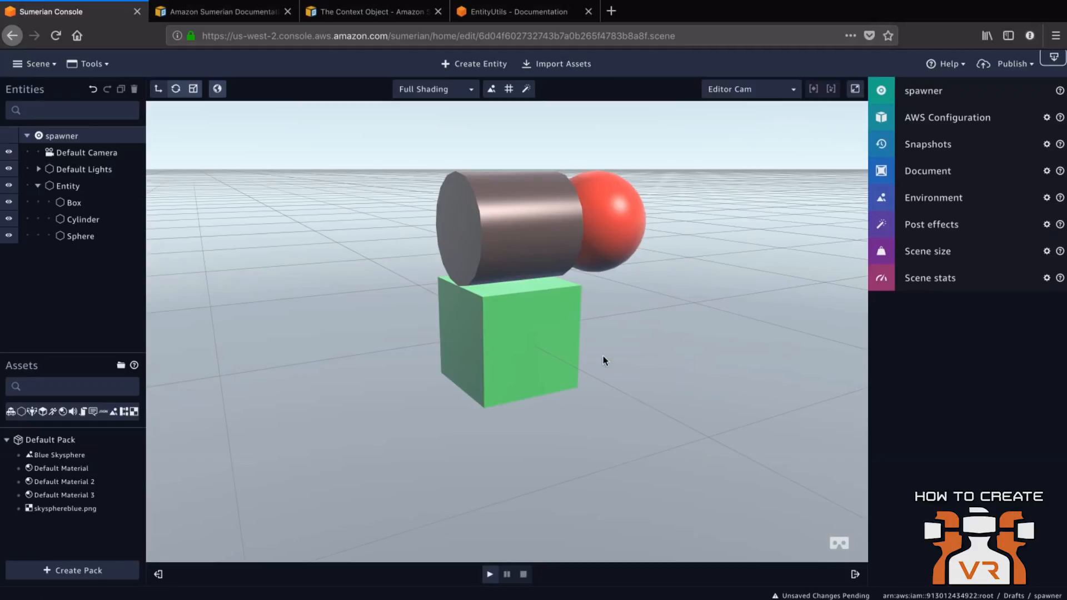
Step: Rename the parent entity of the box, cylinder and sphere as Toy Gun
{"action": "left_click", "coordinate": [78, 187]}
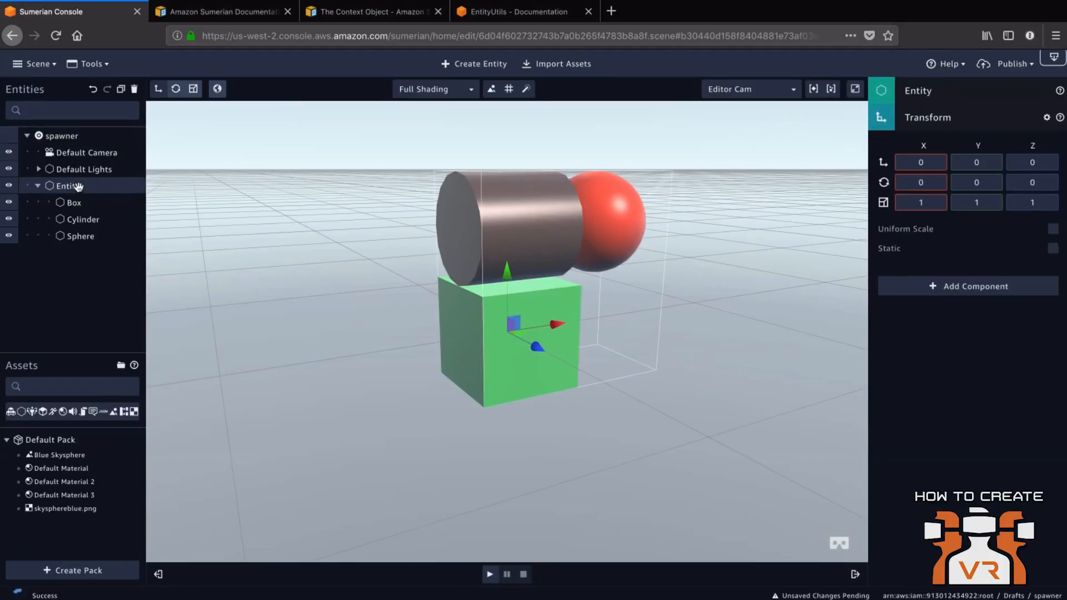
{"action": "left_click", "coordinate": [936, 95]}
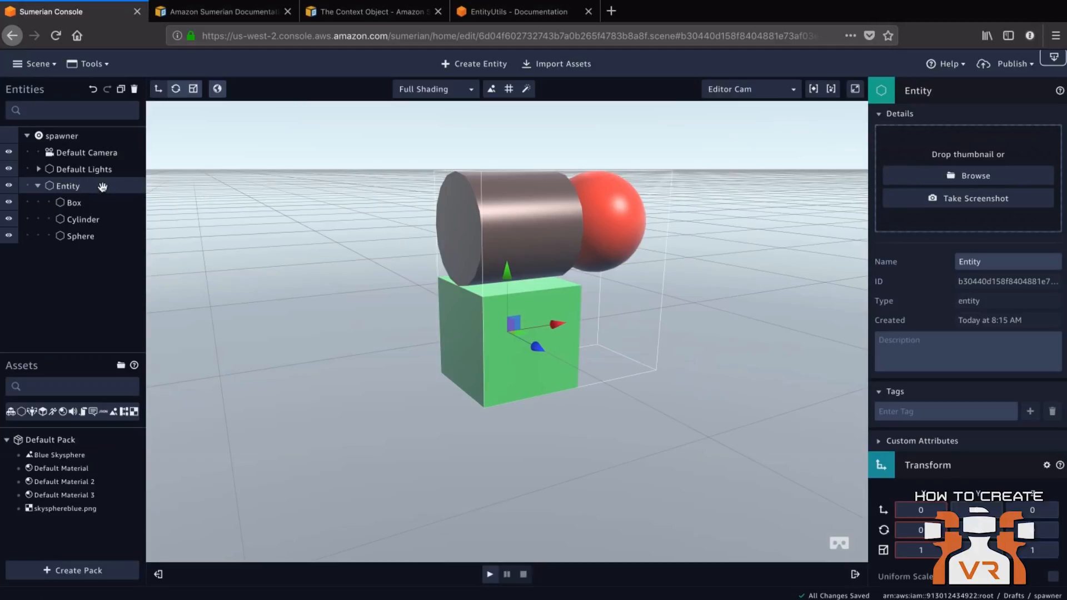
{"action": "left_click_drag", "start_coordinate": [998, 263], "coordinate": [941, 257]}
{"action": "type", "text": "T"}
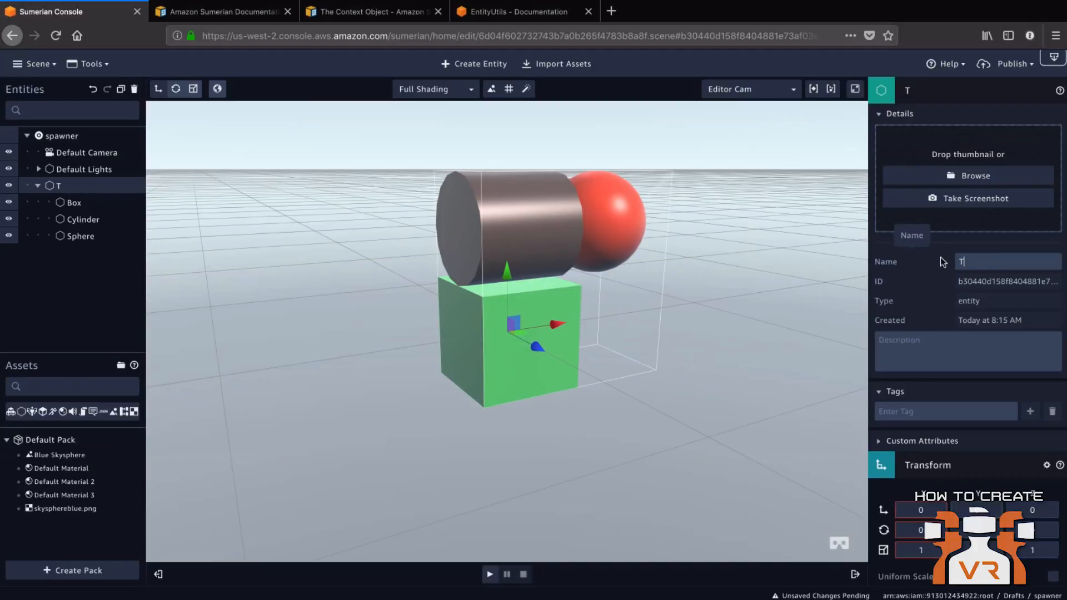
{"action": "type", "text": "oy Gun"}
{"action": "left_click", "coordinate": [939, 93]}
{"action": "left_click", "coordinate": [940, 121]}
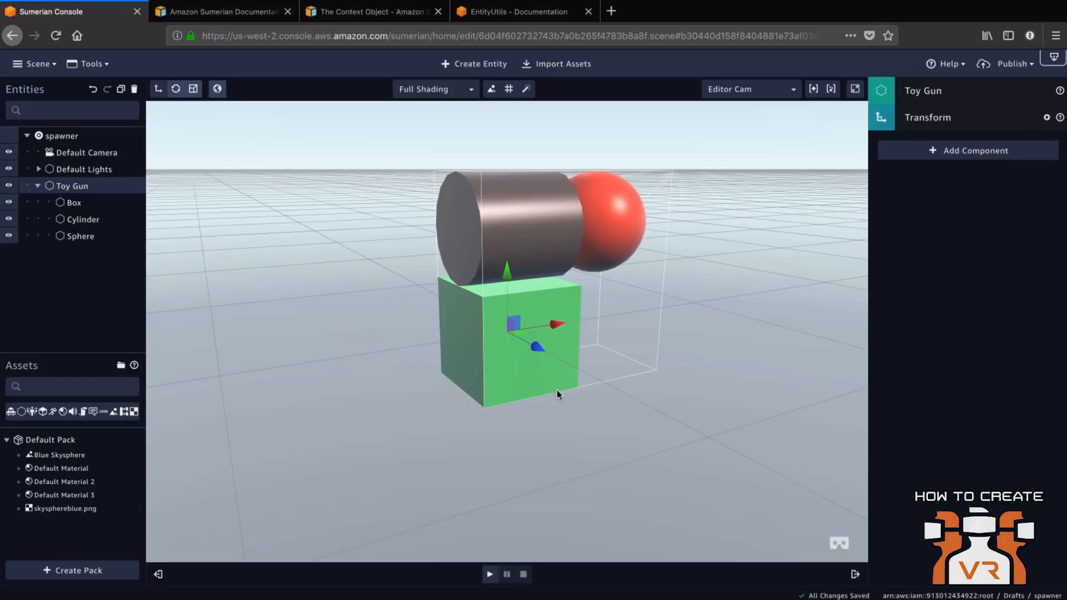
{"action": "left_click", "coordinate": [523, 423]}
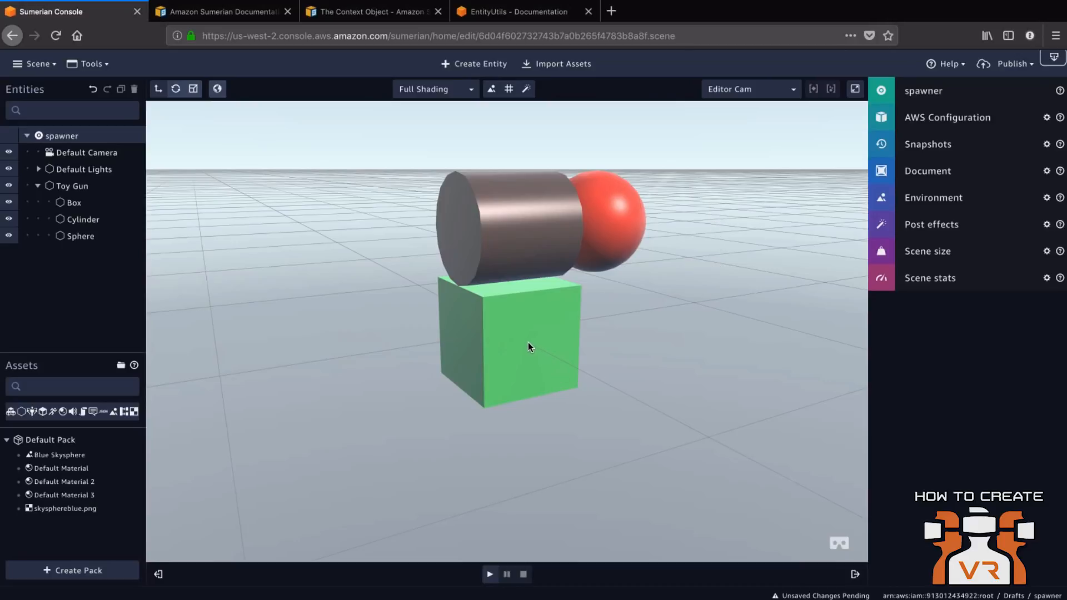
Step: Add a State Machine component to the Toy Gun's box and create a new behavior in it
{"action": "left_click", "coordinate": [82, 203]}
{"action": "left_click", "coordinate": [952, 174]}
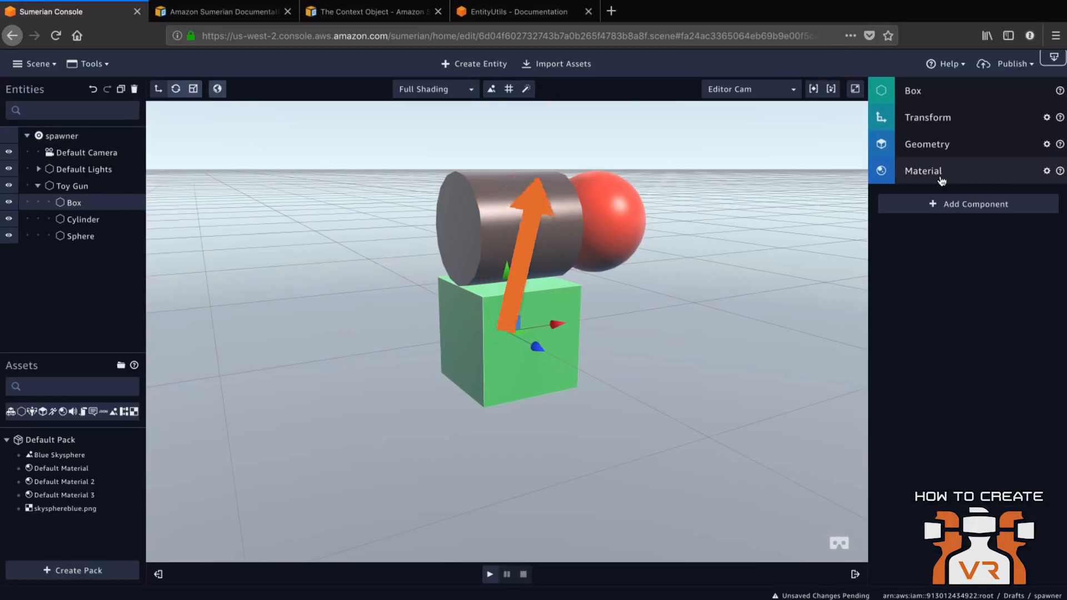
{"action": "left_click", "coordinate": [956, 205]}
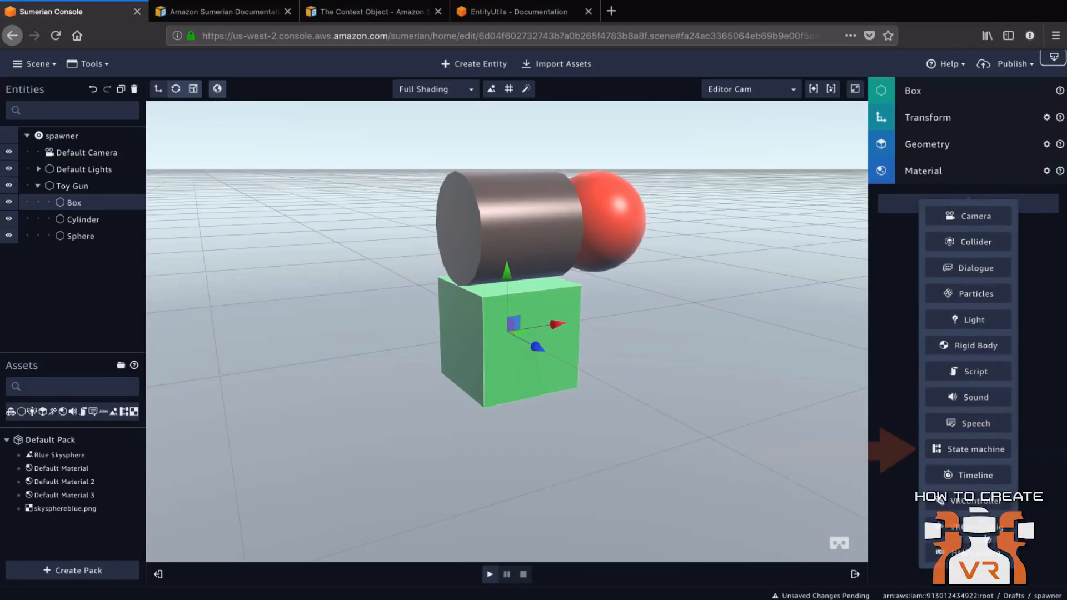
{"action": "left_click", "coordinate": [987, 453]}
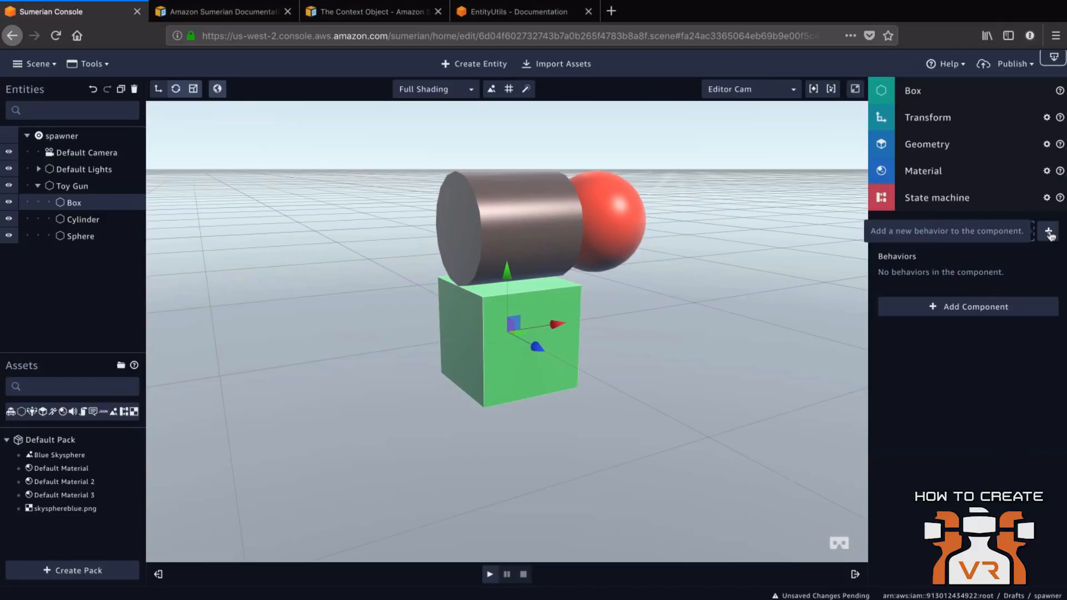
{"action": "left_click", "coordinate": [1049, 232]}
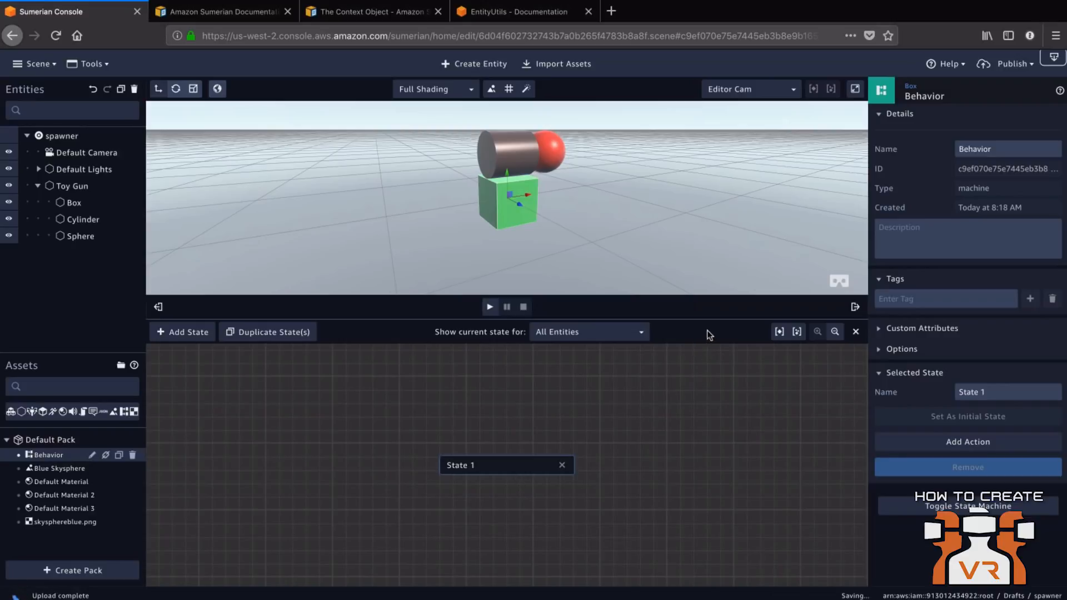
Step: Rename the box's behavior as Start Behavior and its first state as Click
{"action": "left_click_drag", "start_coordinate": [711, 320], "coordinate": [705, 383]}
{"action": "left_click_drag", "start_coordinate": [494, 525], "coordinate": [270, 445]}
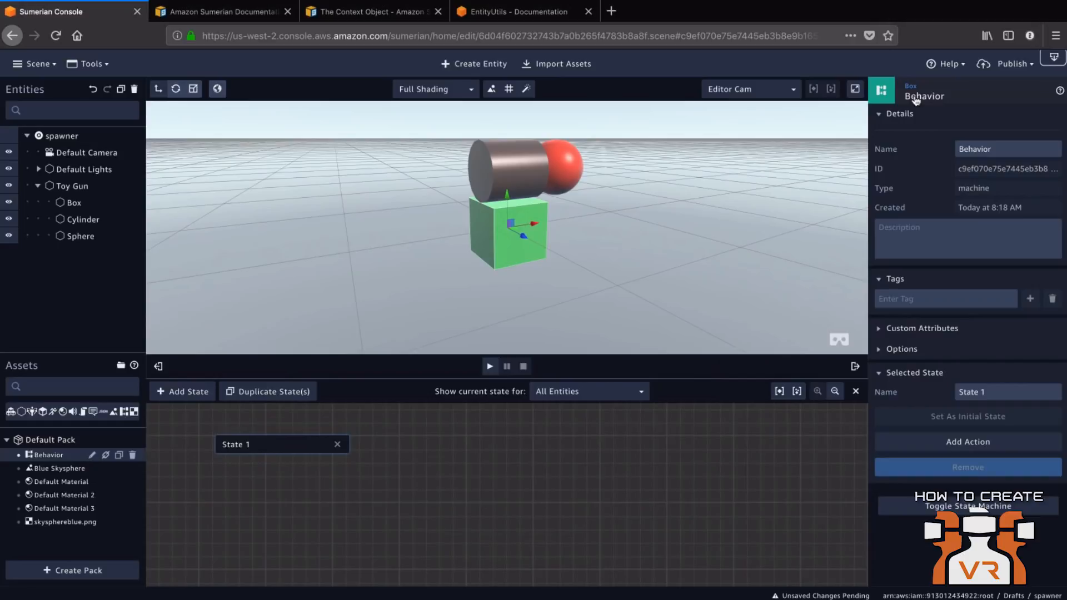
{"action": "left_click", "coordinate": [965, 149]}
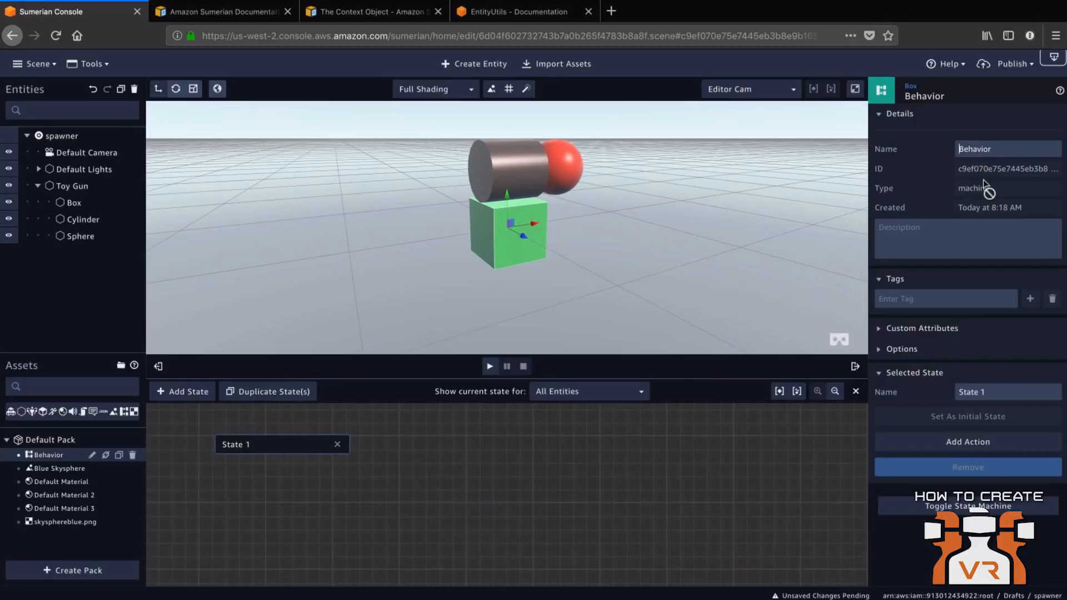
{"action": "type", "text": "Start"}
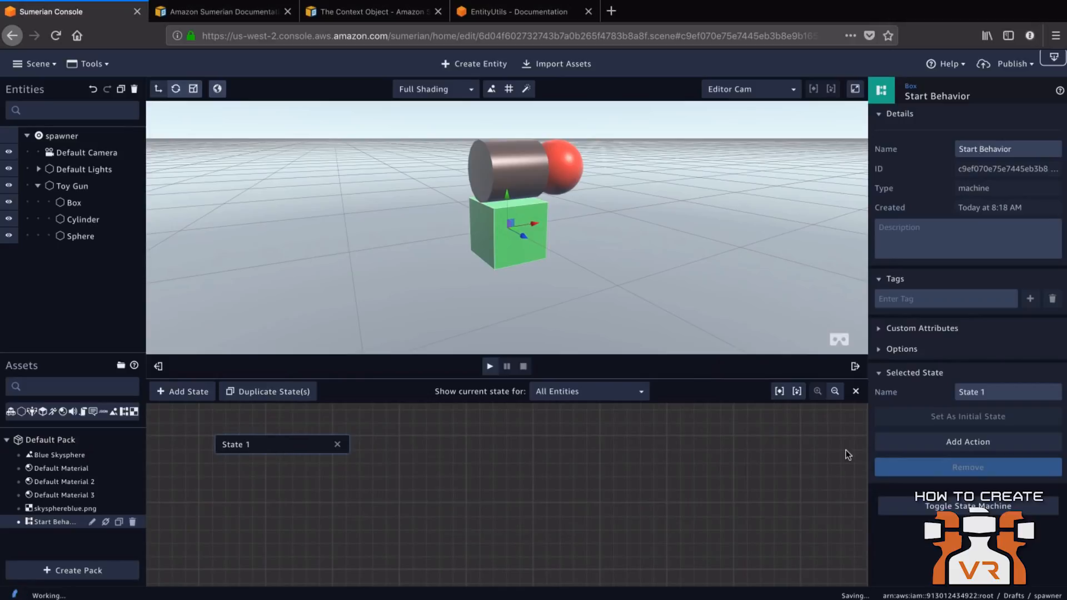
{"action": "left_click", "coordinate": [994, 392]}
{"action": "left_click_drag", "start_coordinate": [993, 393], "coordinate": [939, 396]}
{"action": "key", "text": "BackSpace"}
{"action": "type", "text": "Click"}
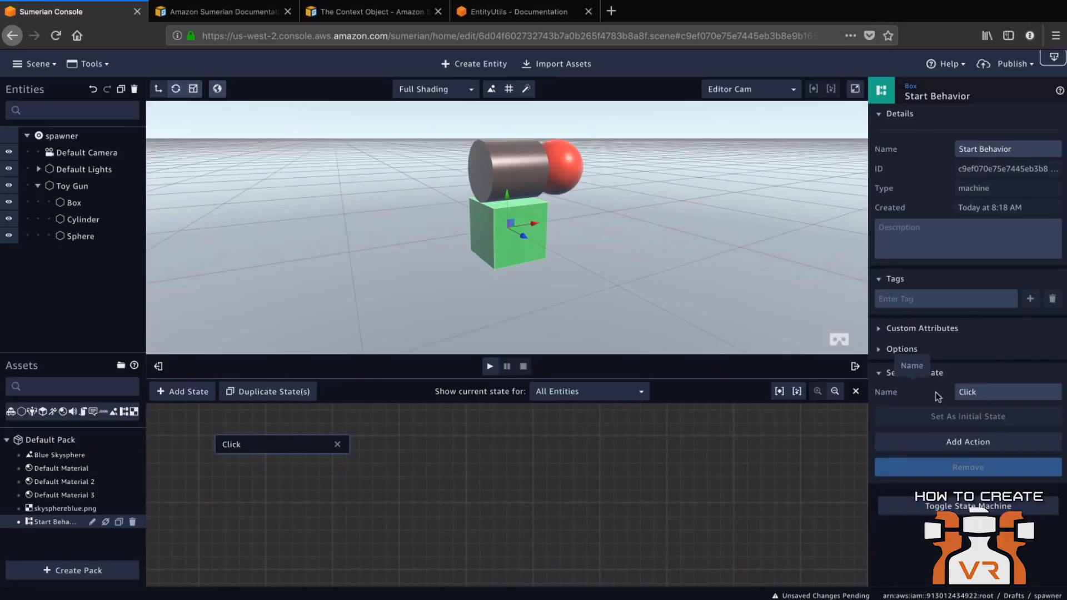
Step: Add the Click/Tap on entity action to the Click state
{"action": "left_click", "coordinate": [957, 443]}
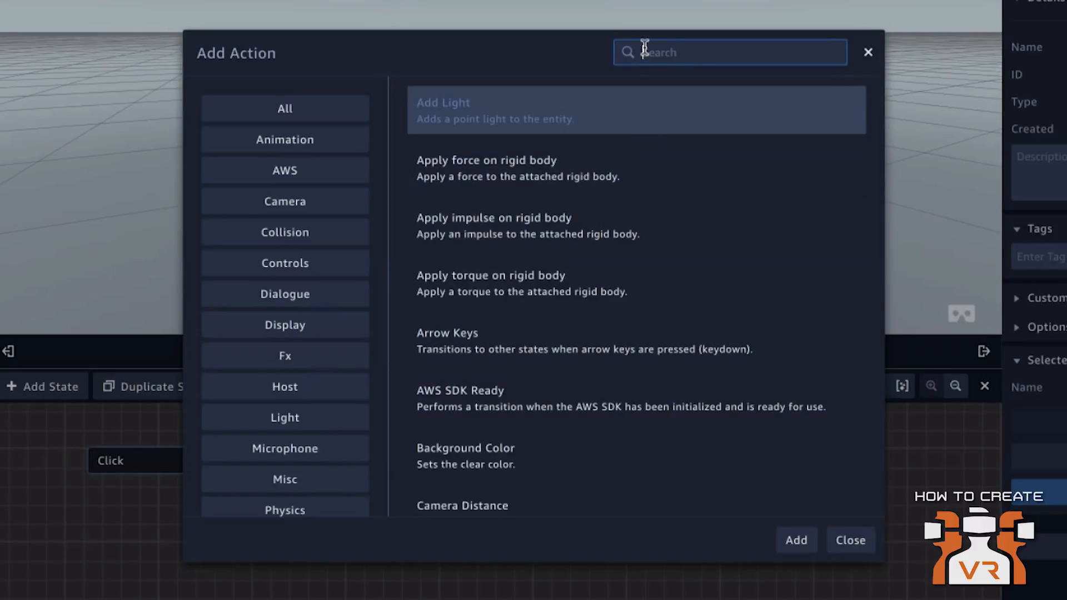
{"action": "type", "text": "click"}
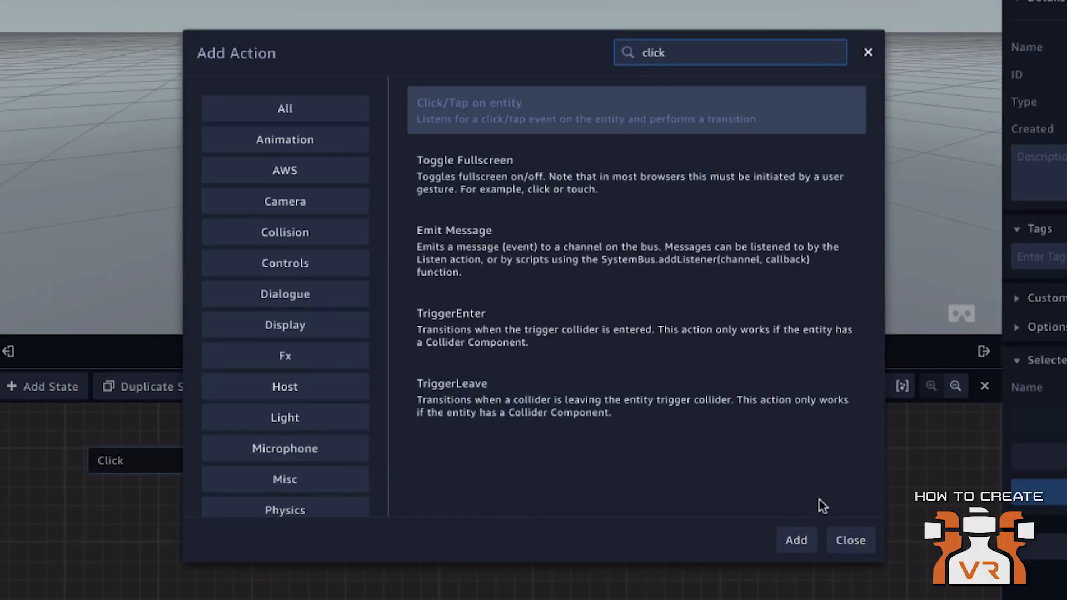
{"action": "left_click", "coordinate": [796, 542]}
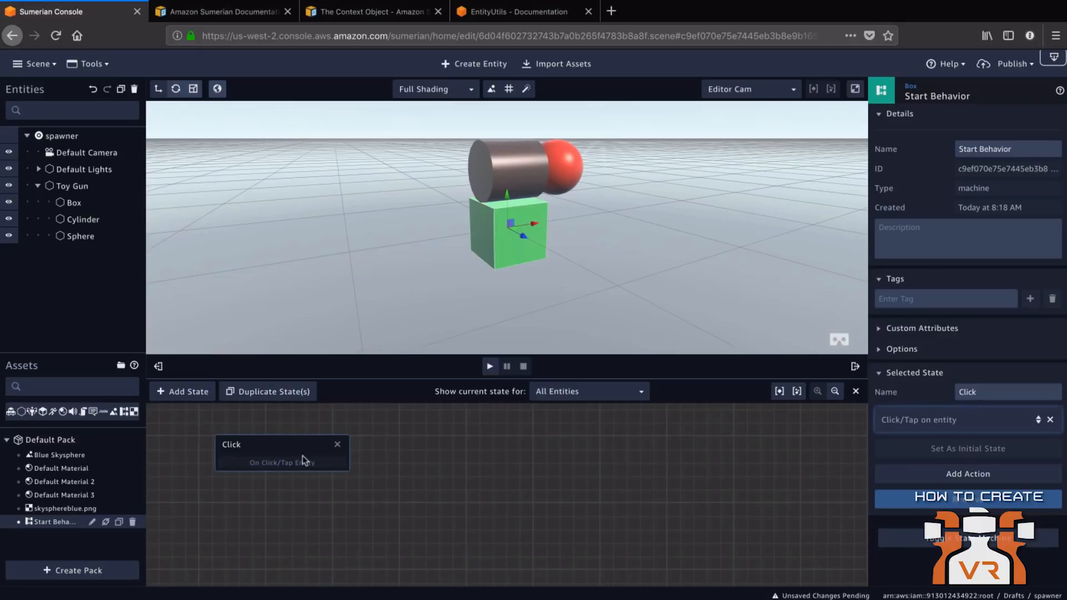
Step: Add a second state named Emit start and link the Click state's On Click/Tap Entity transition to it
{"action": "left_click", "coordinate": [188, 392]}
{"action": "left_click_drag", "start_coordinate": [489, 494], "coordinate": [427, 438]}
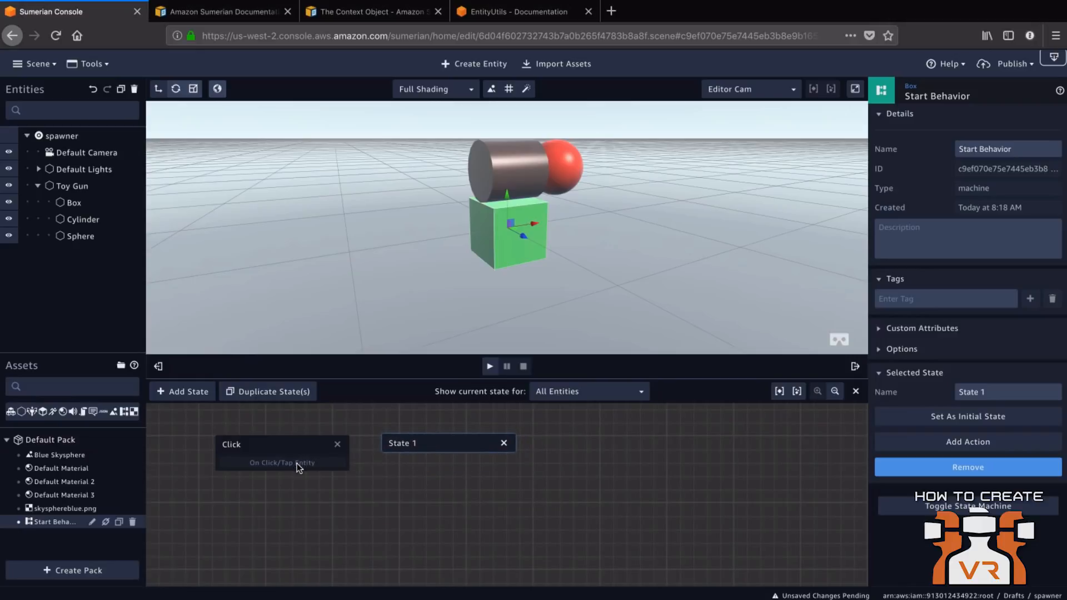
{"action": "left_click_drag", "start_coordinate": [298, 465], "coordinate": [396, 444]}
{"action": "triple_click", "coordinate": [1000, 393]}
{"action": "type", "text": "Em"}
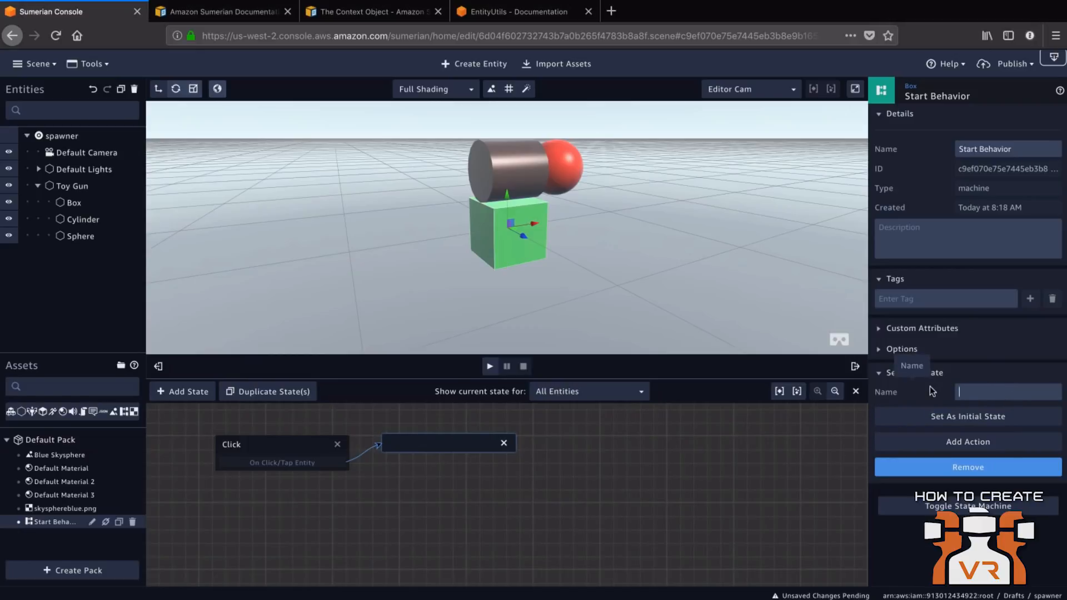
{"action": "type", "text": "it start"}
Step: Add the Emit Message action to the Emit start state
{"action": "left_click", "coordinate": [969, 443]}
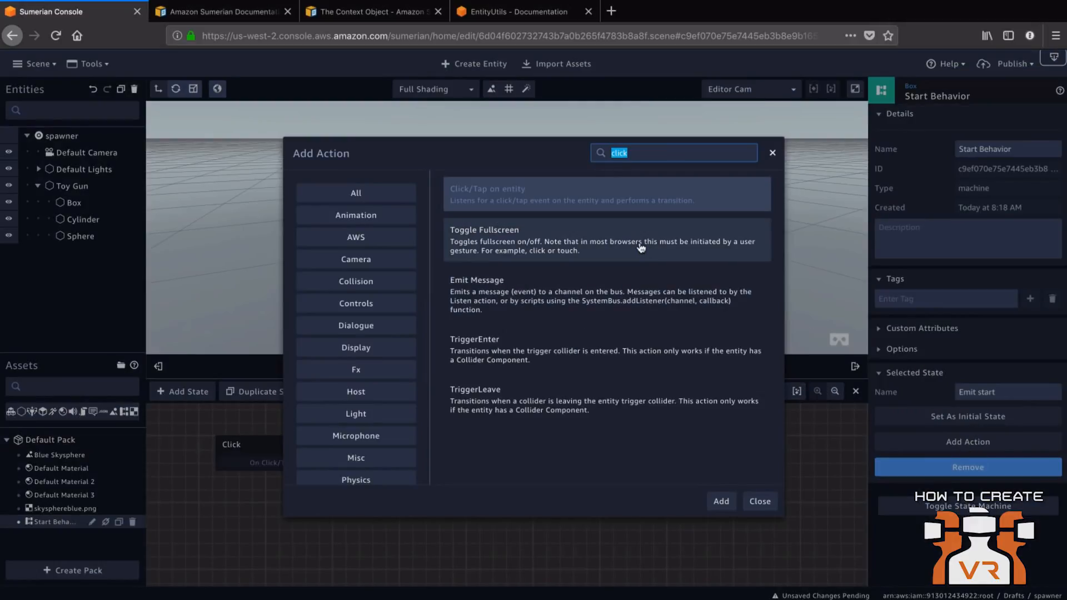
{"action": "type", "text": "emit"}
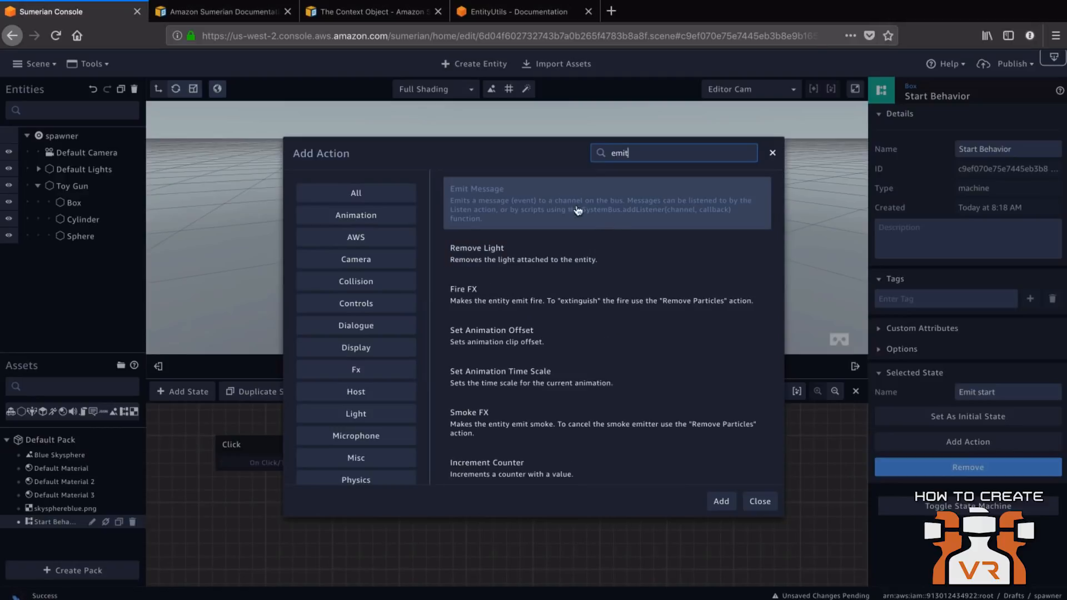
{"action": "double_click", "coordinate": [545, 221]}
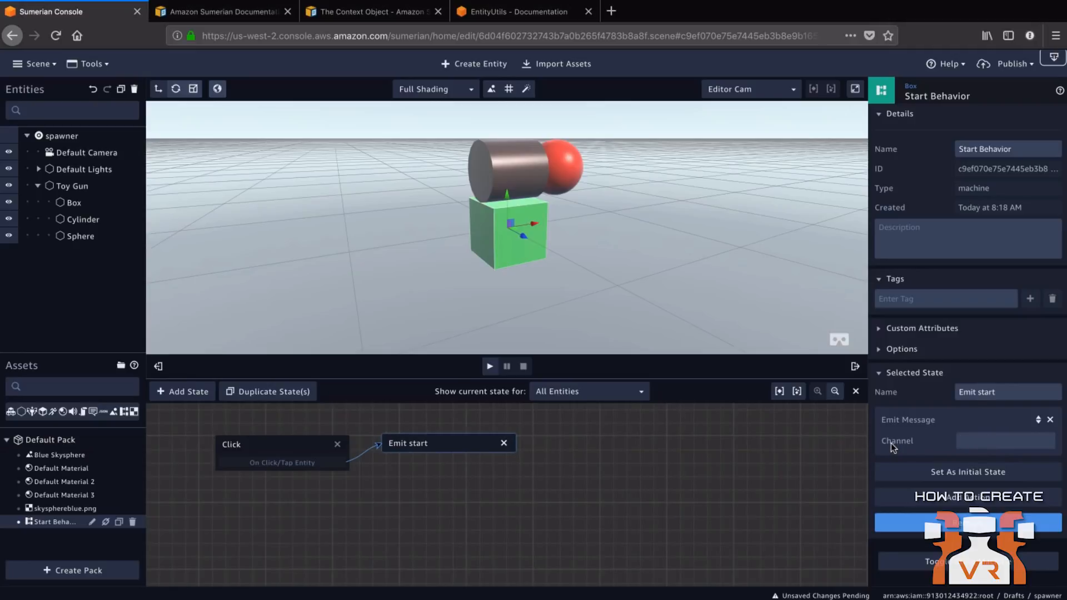
Step: Set the Emit Message channel to start and play the scene to test clicking the box
{"action": "mouse_move", "coordinate": [892, 445]}
{"action": "type", "text": "start"}
{"action": "left_click", "coordinate": [490, 368]}
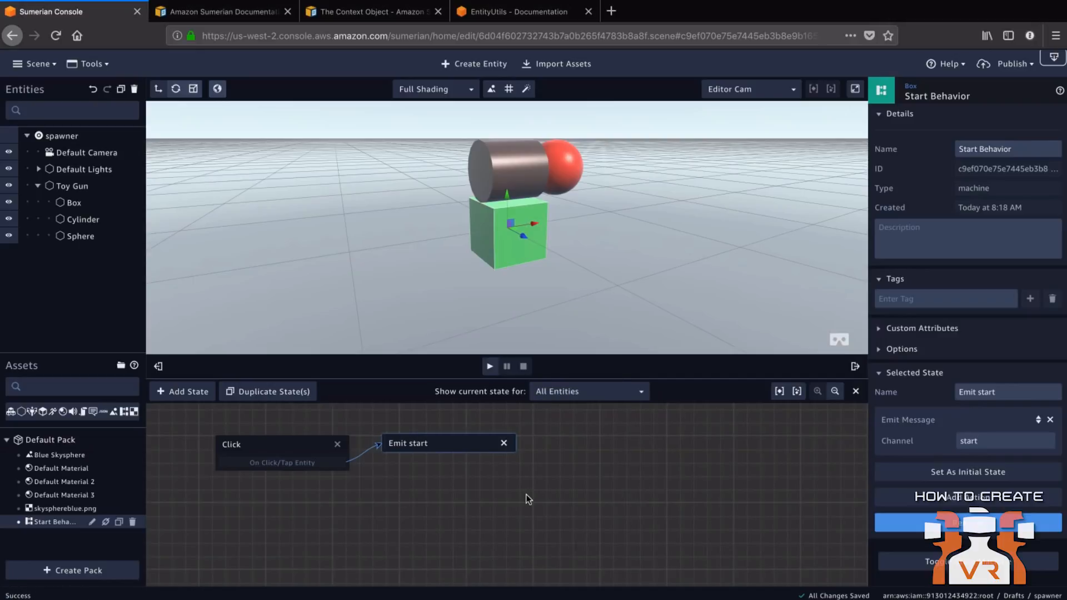
{"action": "left_click", "coordinate": [490, 367]}
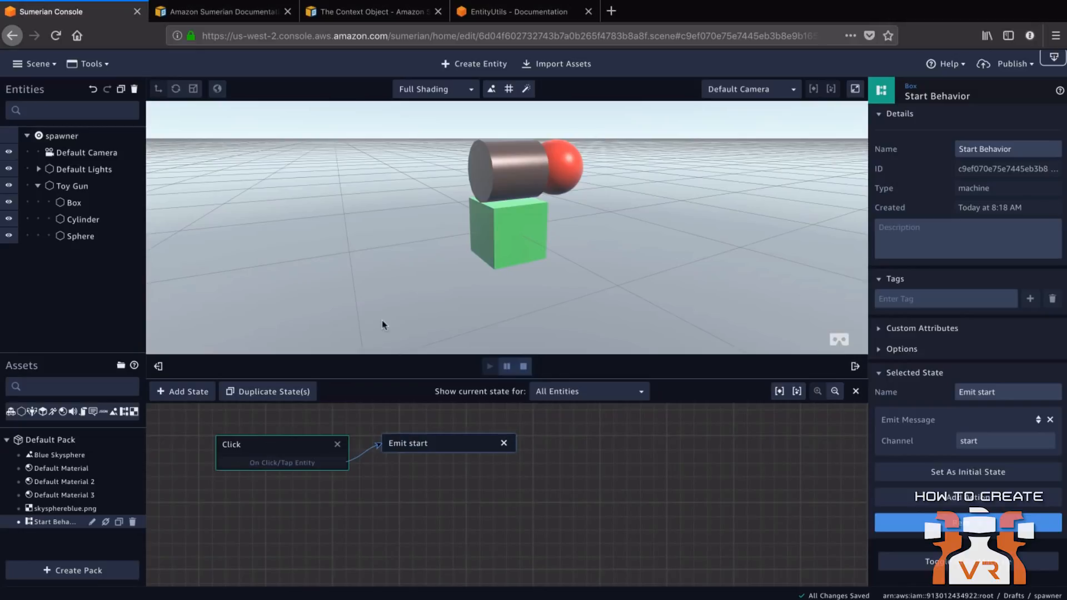
{"action": "left_click", "coordinate": [520, 242]}
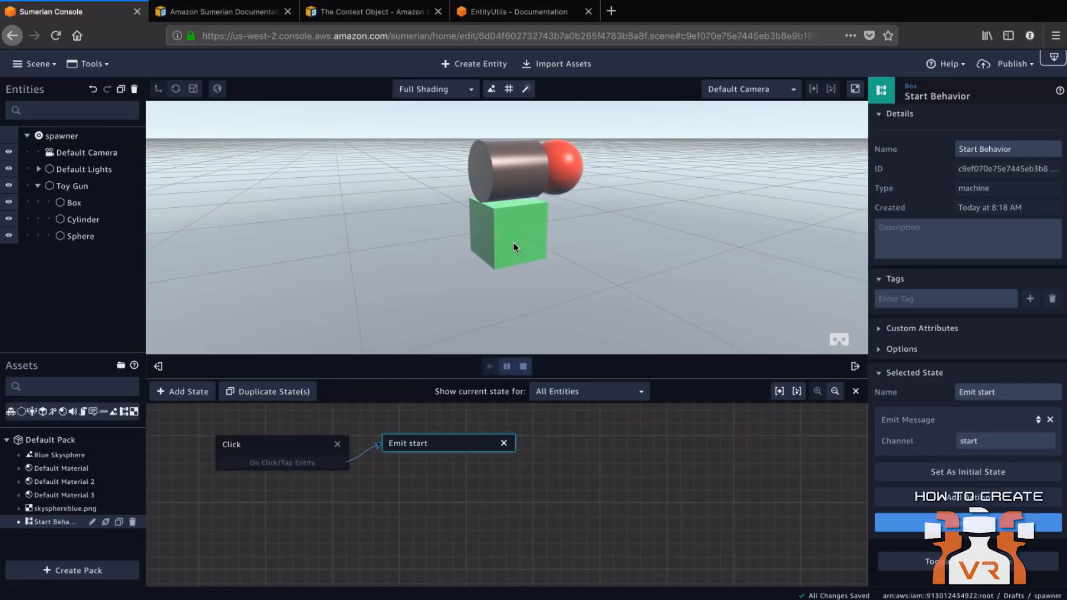
{"action": "left_click", "coordinate": [523, 367]}
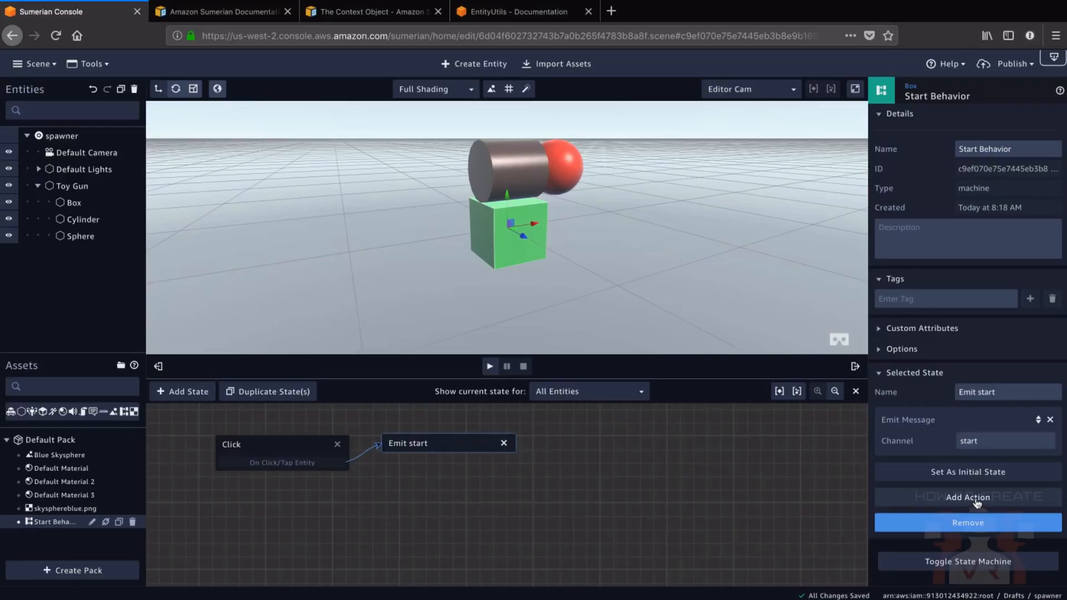
Step: Add the Transition action to the Emit start state
{"action": "left_click", "coordinate": [999, 502]}
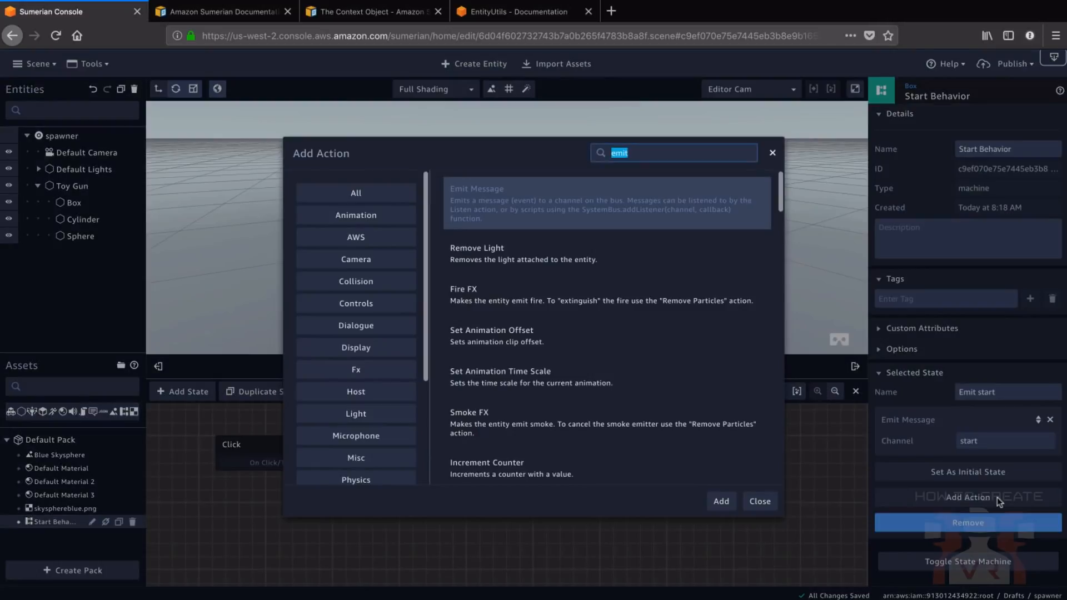
{"action": "left_click", "coordinate": [670, 154]}
{"action": "left_click_drag", "start_coordinate": [670, 155], "coordinate": [592, 148]}
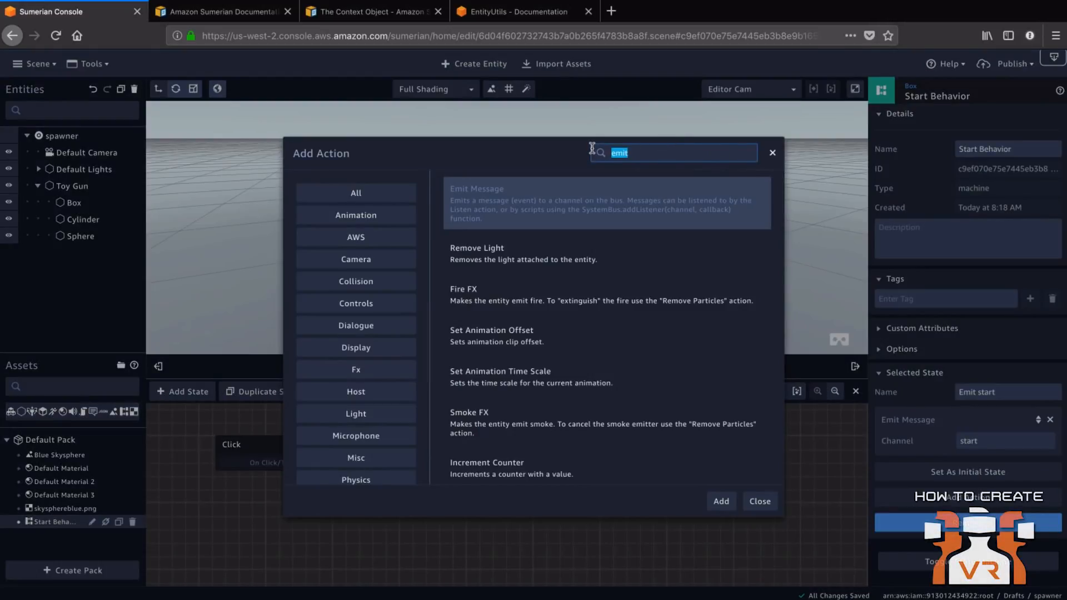
{"action": "type", "text": "transition"}
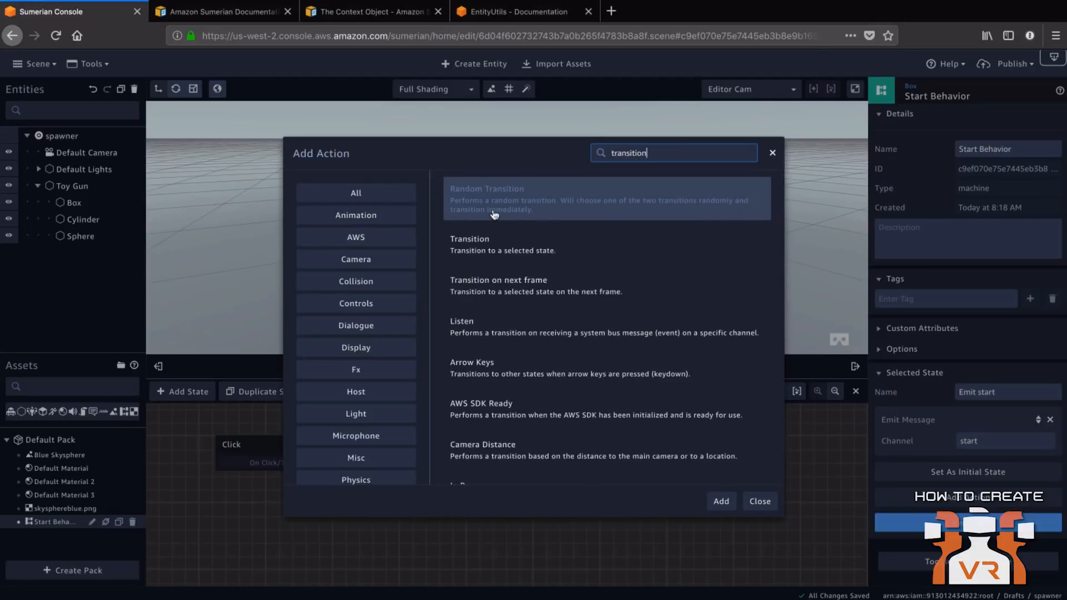
{"action": "left_click", "coordinate": [484, 246]}
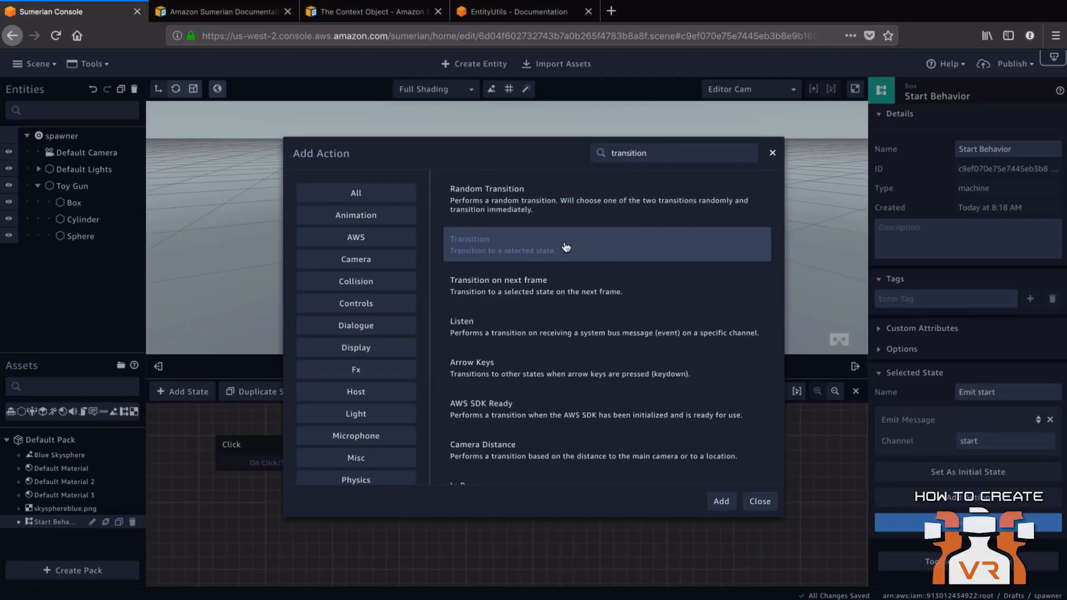
{"action": "double_click", "coordinate": [584, 248]}
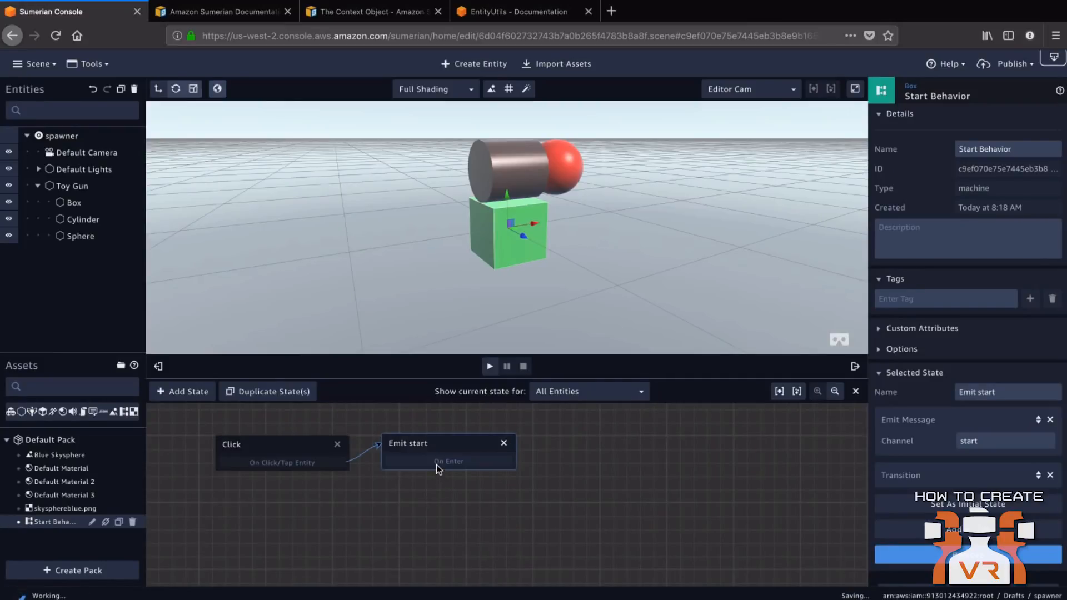
Step: Link the Emit start state's On Enter transition back to the Click state and test-run the scene
{"action": "left_click_drag", "start_coordinate": [438, 465], "coordinate": [314, 452]}
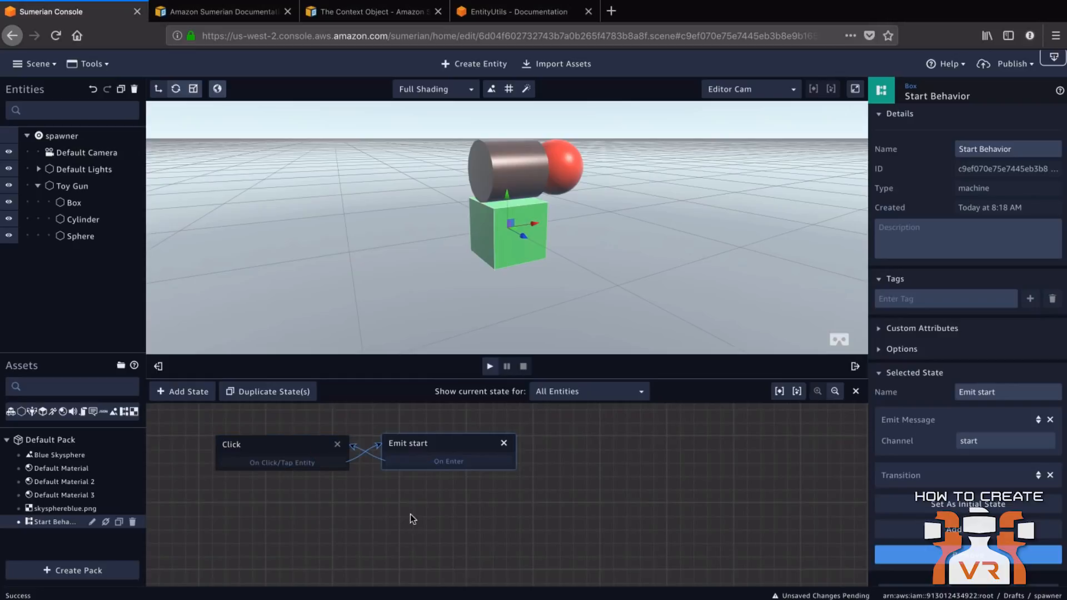
{"action": "left_click", "coordinate": [490, 367]}
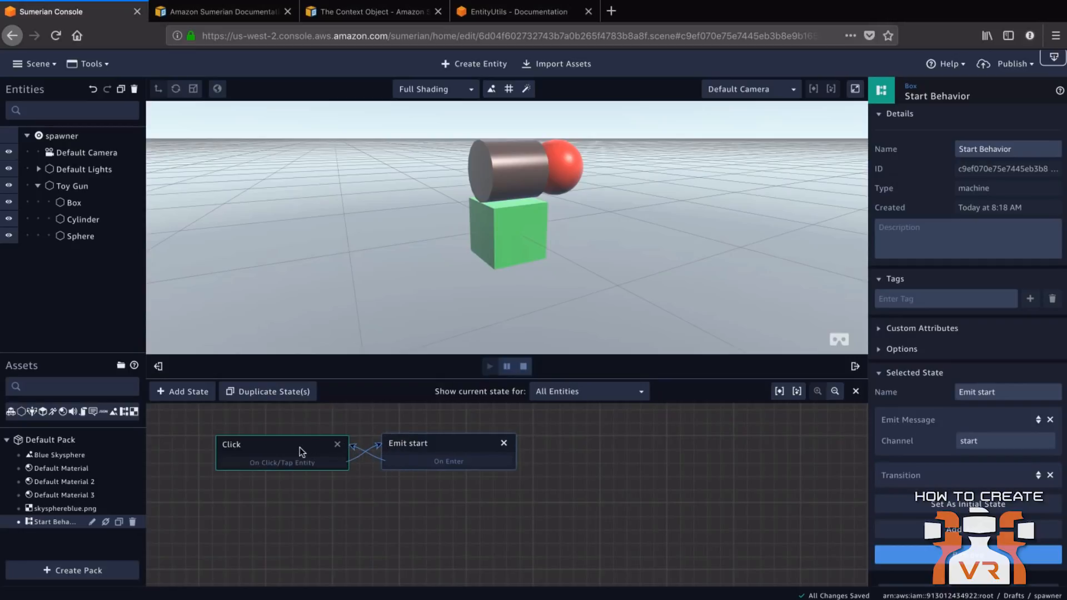
{"action": "left_click", "coordinate": [524, 366]}
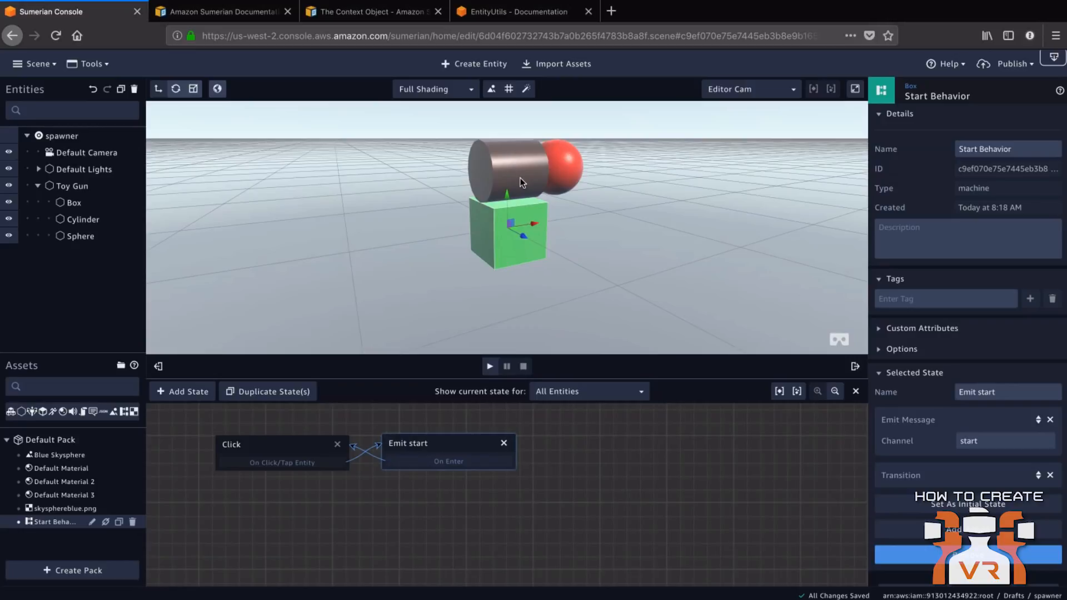
Step: Add a State machine component with a new behavior to the Cylinder, with the assets filtered to behaviors only
{"action": "left_click", "coordinate": [81, 219]}
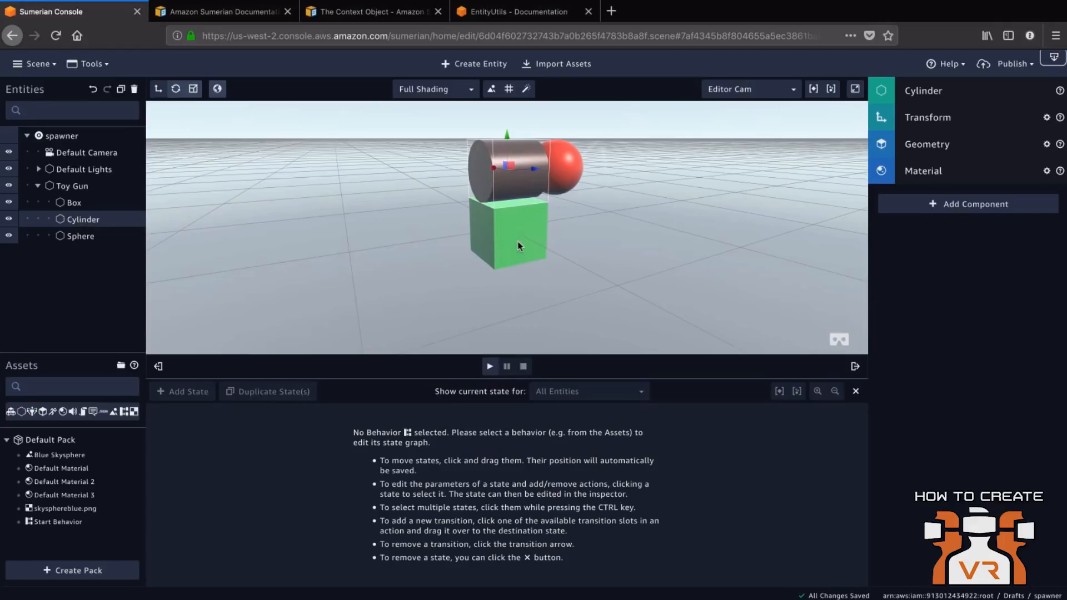
{"action": "left_click", "coordinate": [975, 206]}
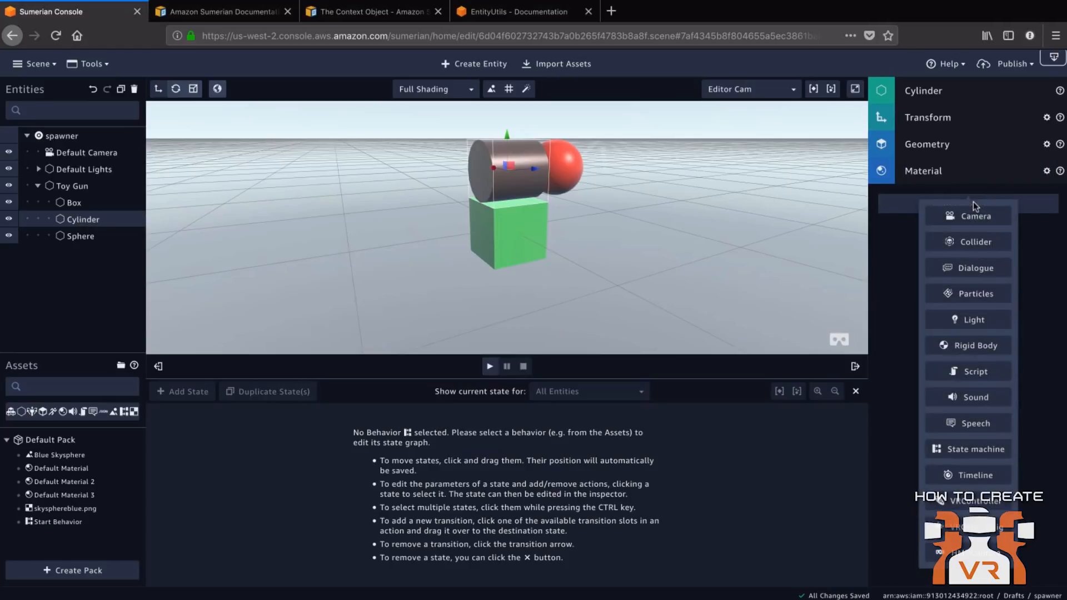
{"action": "left_click", "coordinate": [975, 449]}
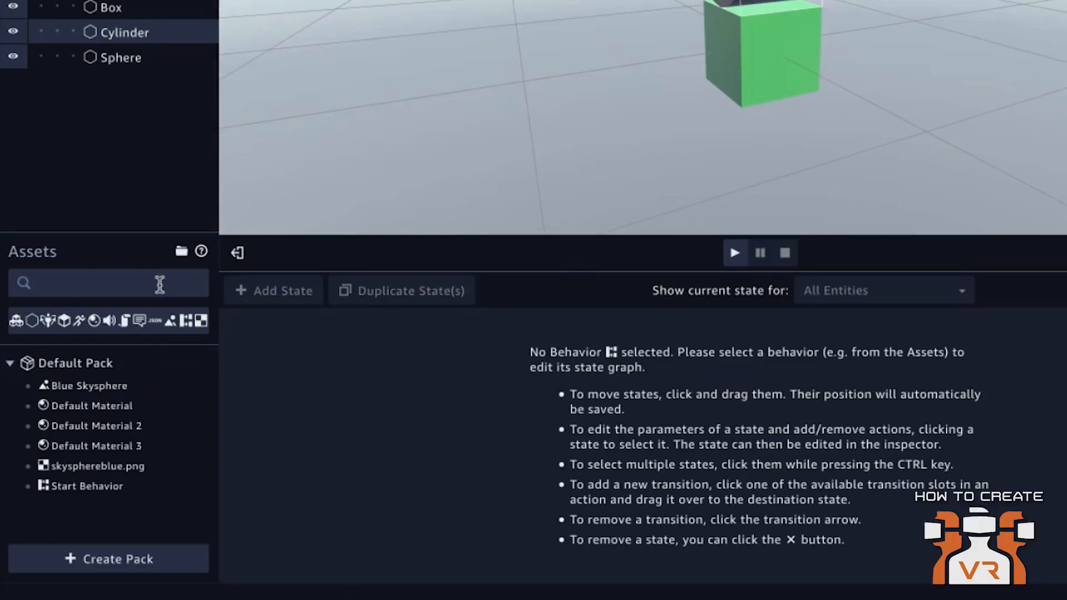
{"action": "left_click", "coordinate": [187, 322]}
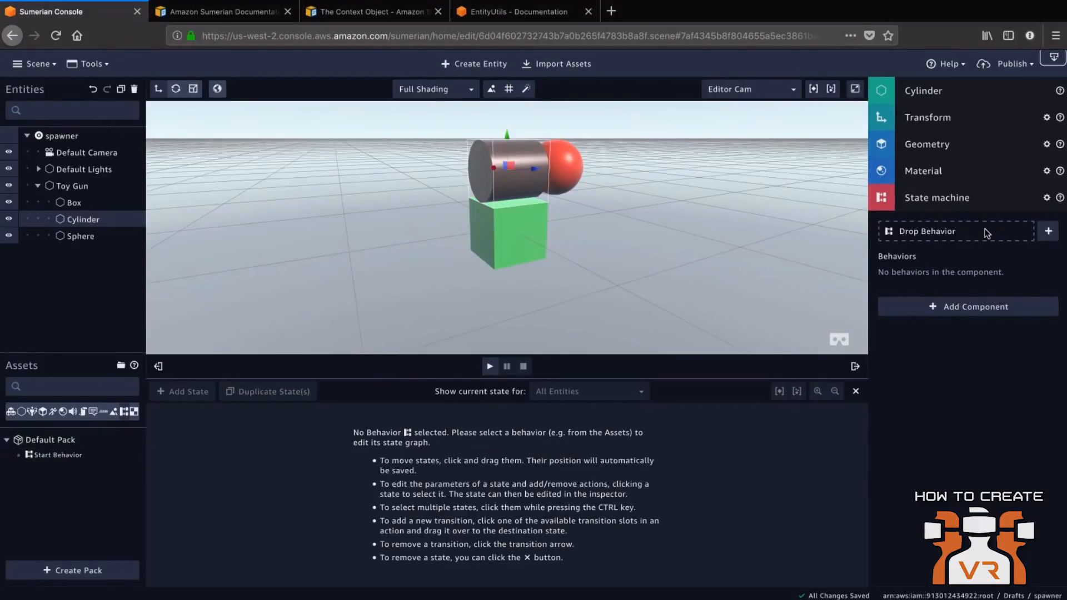
{"action": "left_click", "coordinate": [1049, 233]}
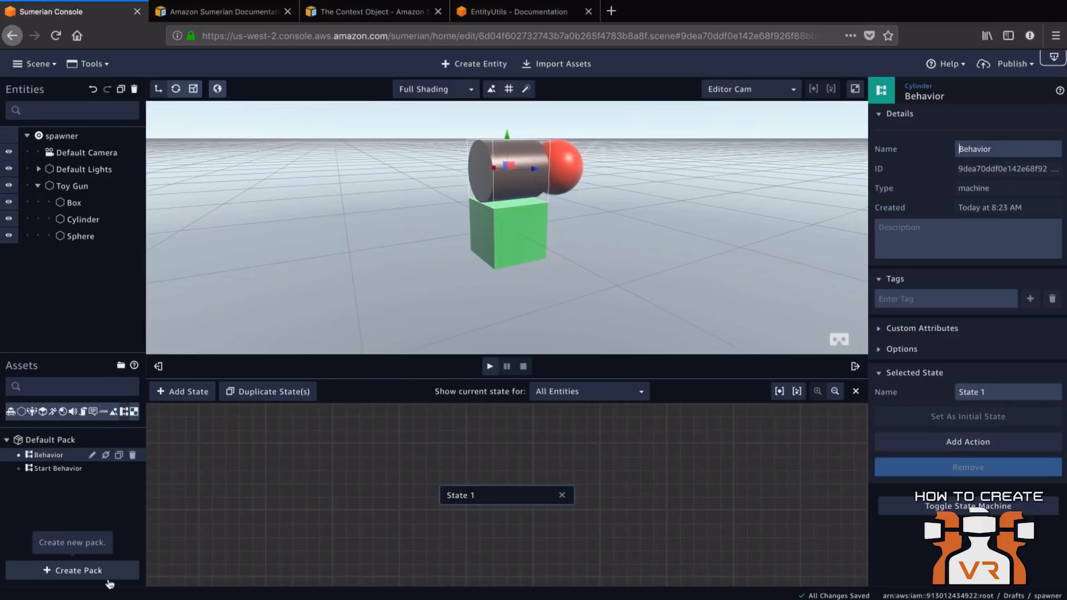
Step: Rename the cylinder's behavior as Clone Behavior and its first state as Listen, placing that state near the graph's upper-left corner
{"action": "left_click", "coordinate": [1011, 147]}
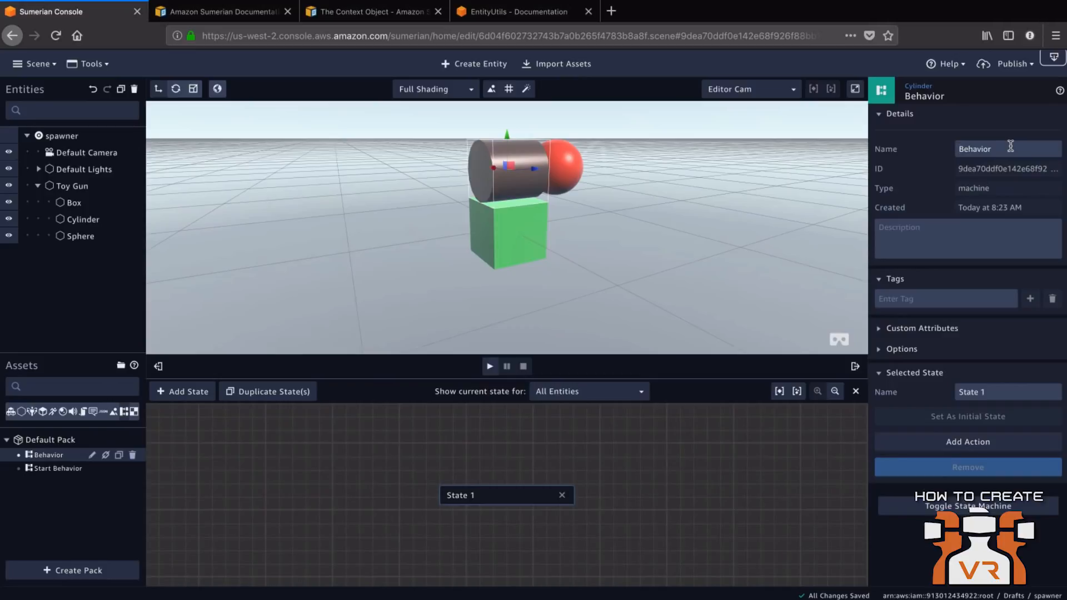
{"action": "type", "text": "Clone"}
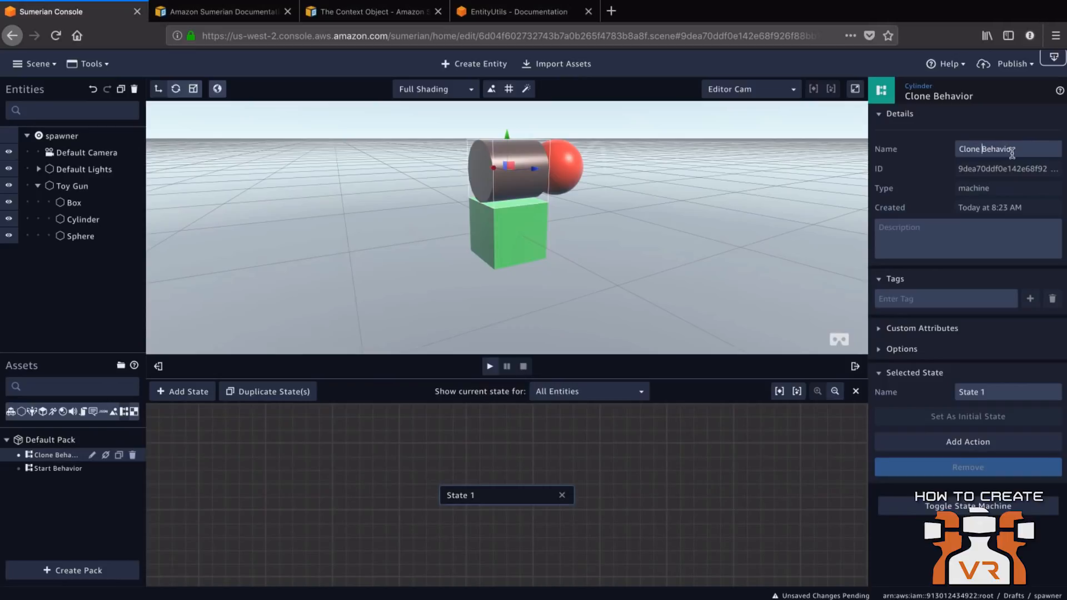
{"action": "left_click_drag", "start_coordinate": [992, 391], "coordinate": [916, 385]}
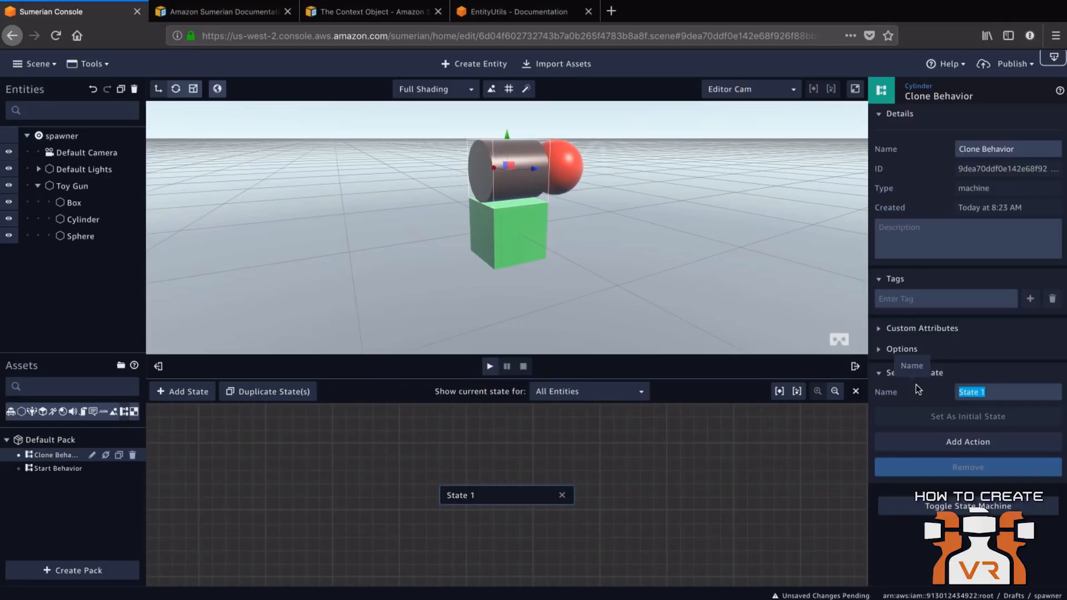
{"action": "type", "text": "Listen"}
{"action": "left_click_drag", "start_coordinate": [518, 495], "coordinate": [294, 444]}
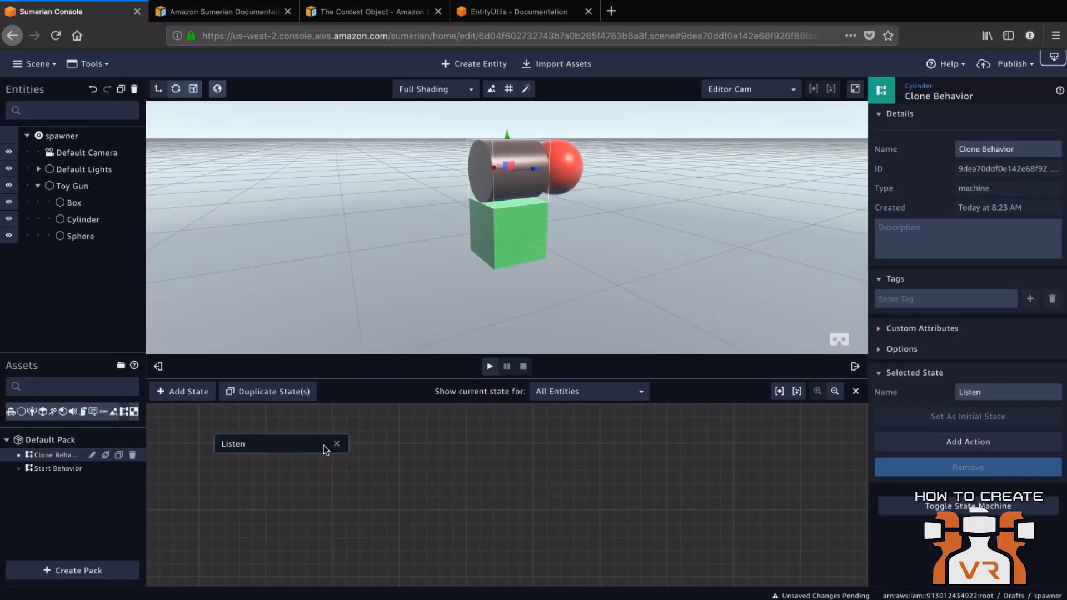
Step: Add the Listen action to the Listen state and set its message channel to start
{"action": "left_click", "coordinate": [982, 444]}
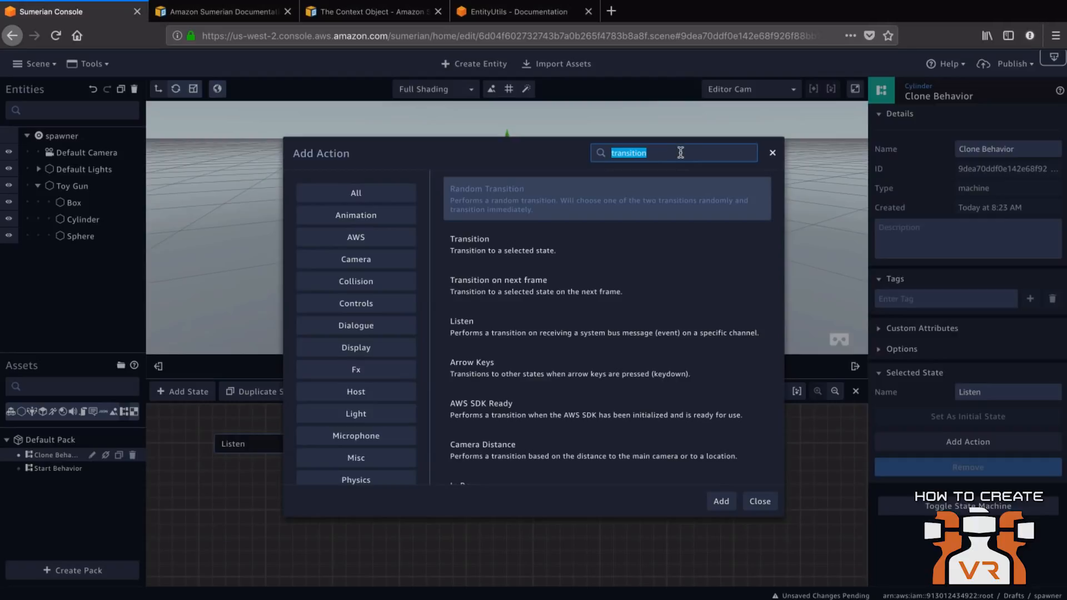
{"action": "type", "text": "listen"}
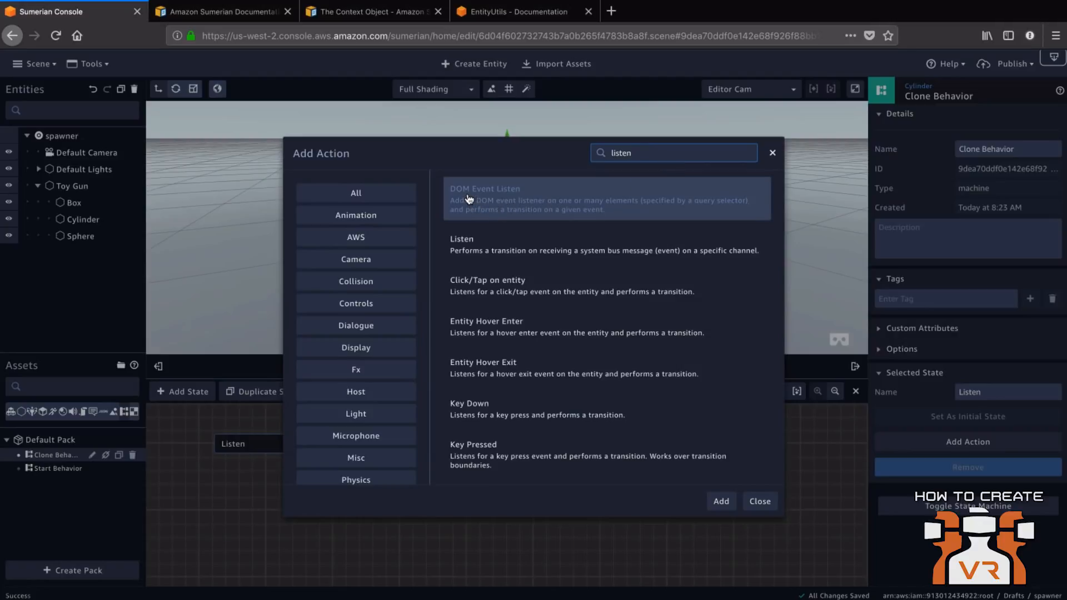
{"action": "left_click", "coordinate": [477, 249]}
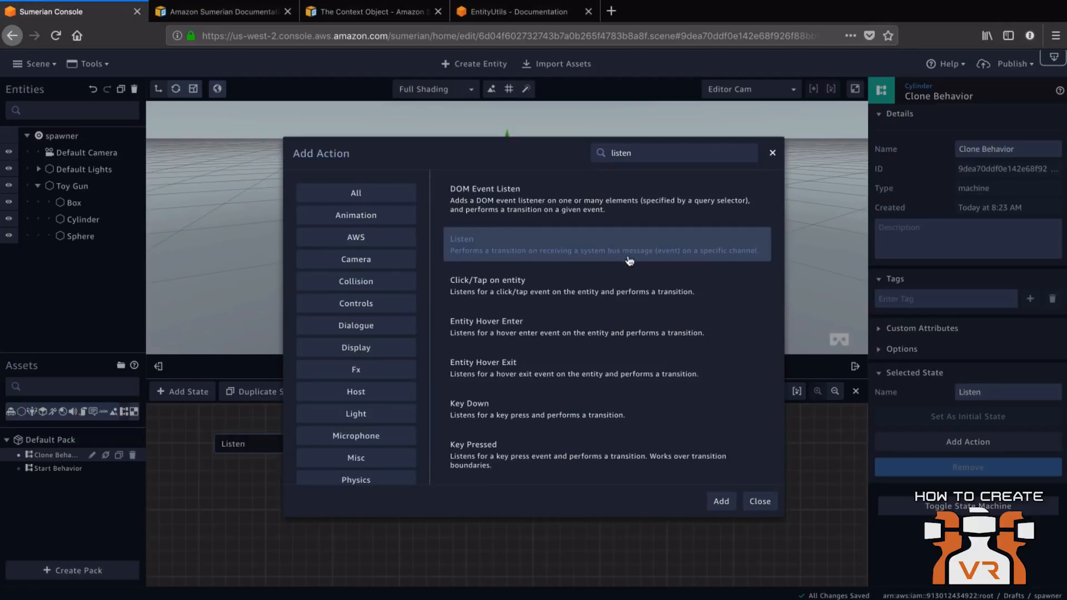
{"action": "double_click", "coordinate": [730, 251]}
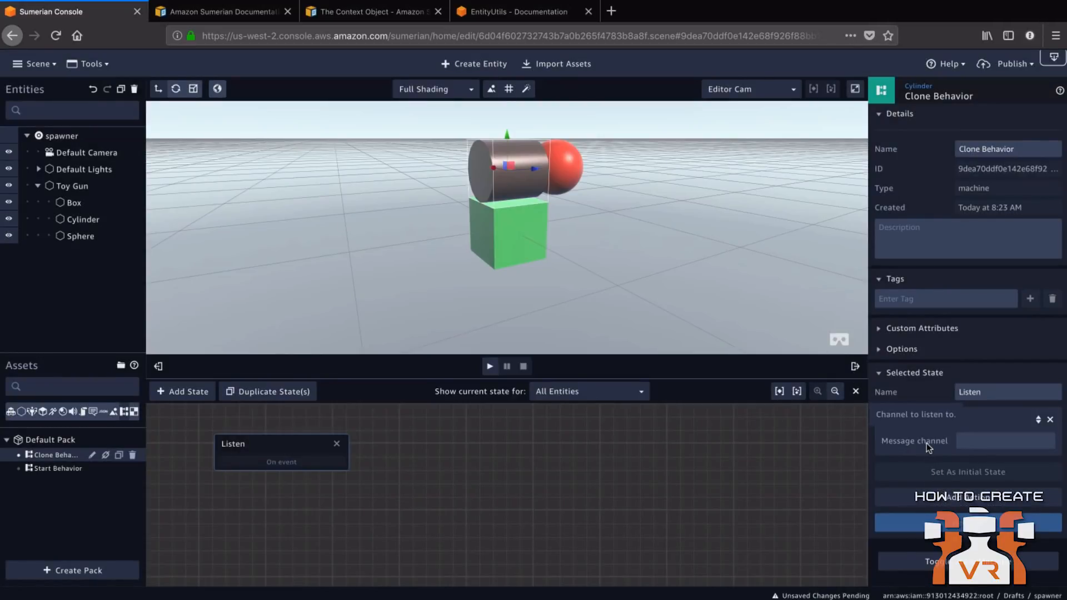
{"action": "left_click", "coordinate": [980, 444]}
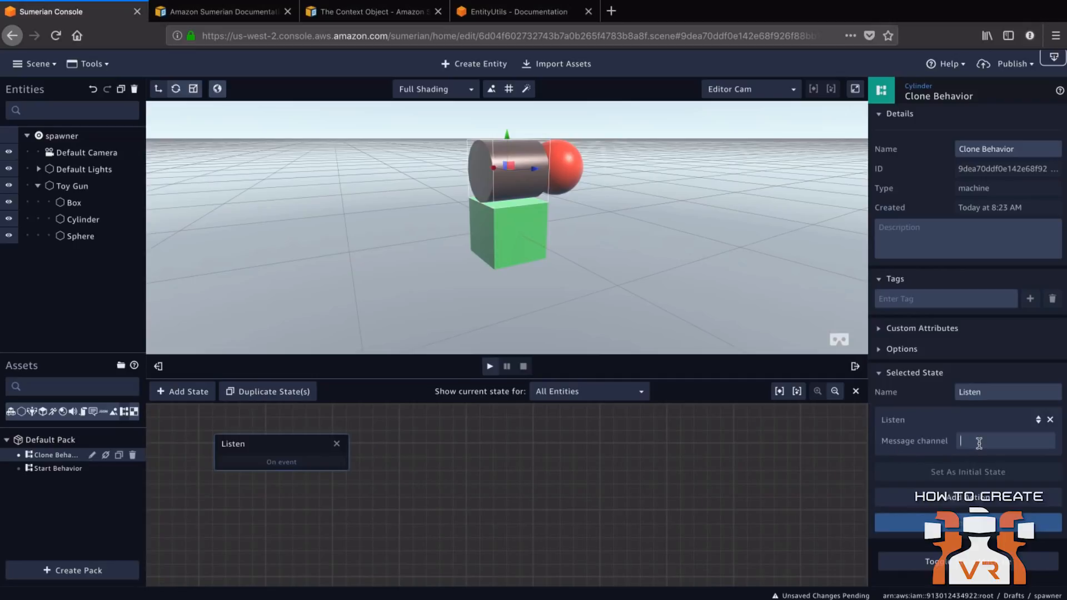
{"action": "type", "text": "start"}
Step: Add a second state beside Listen and link the Listen state's On "start" event transition to it
{"action": "left_click", "coordinate": [195, 400]}
{"action": "left_click_drag", "start_coordinate": [473, 499], "coordinate": [424, 449]}
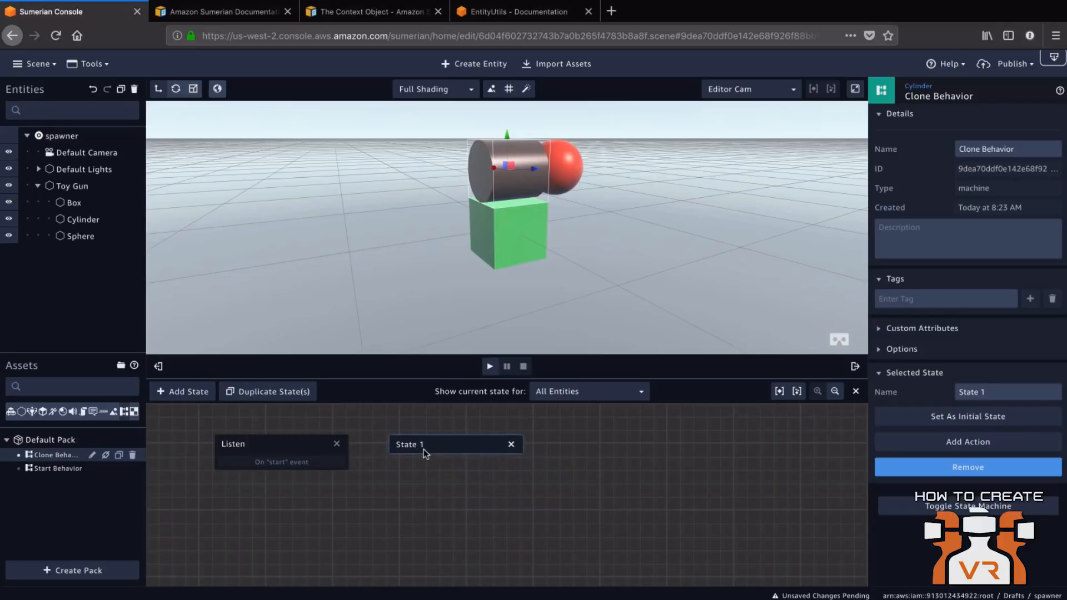
{"action": "left_click", "coordinate": [269, 449]}
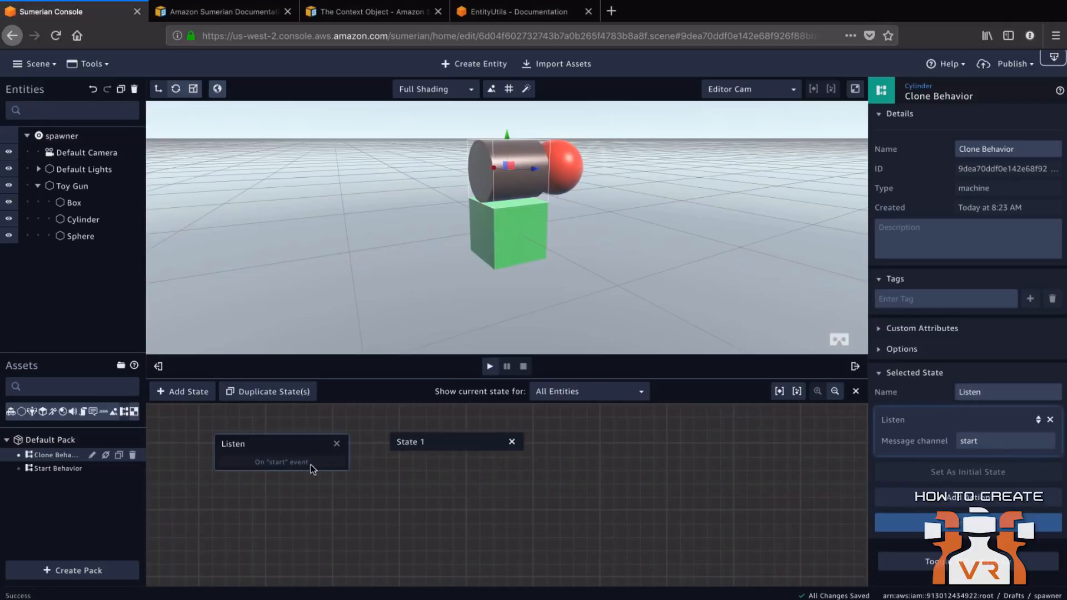
{"action": "left_click_drag", "start_coordinate": [319, 466], "coordinate": [407, 443]}
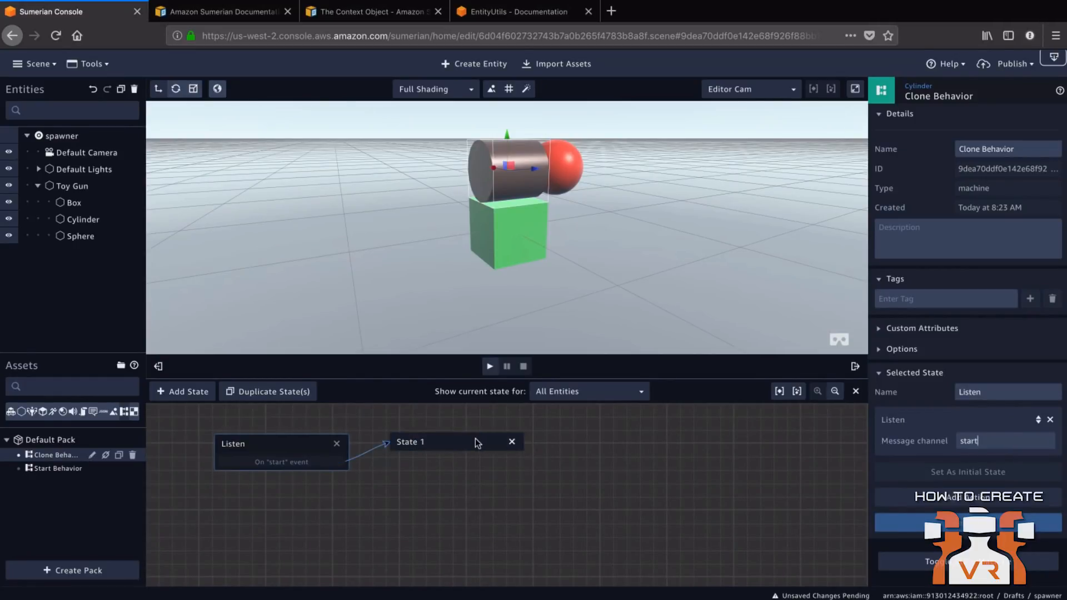
Step: Rename the second state of Clone Behavior as Clone
{"action": "left_click", "coordinate": [461, 441]}
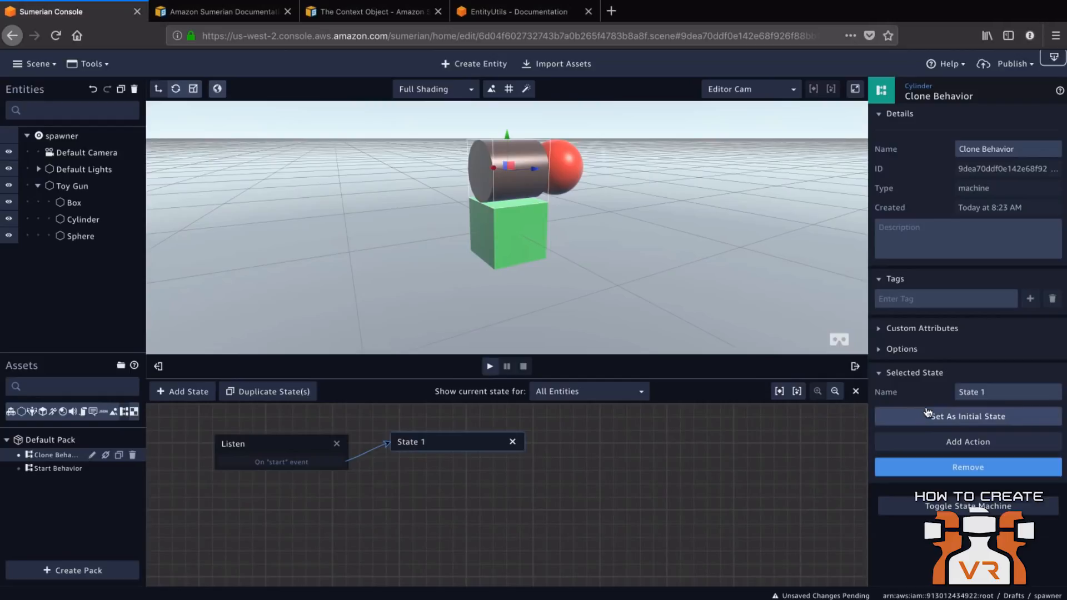
{"action": "left_click_drag", "start_coordinate": [998, 392], "coordinate": [938, 393]}
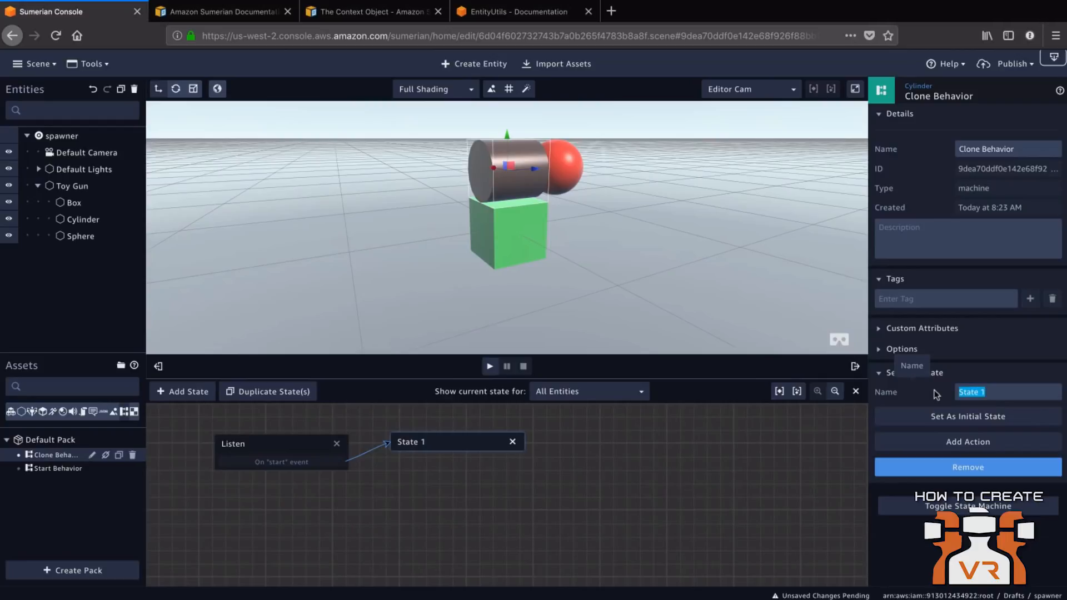
{"action": "type", "text": "Clone"}
Step: Add the Execute Script action to the Clone state of the cylinder's Clone Behavior
{"action": "left_click", "coordinate": [978, 442]}
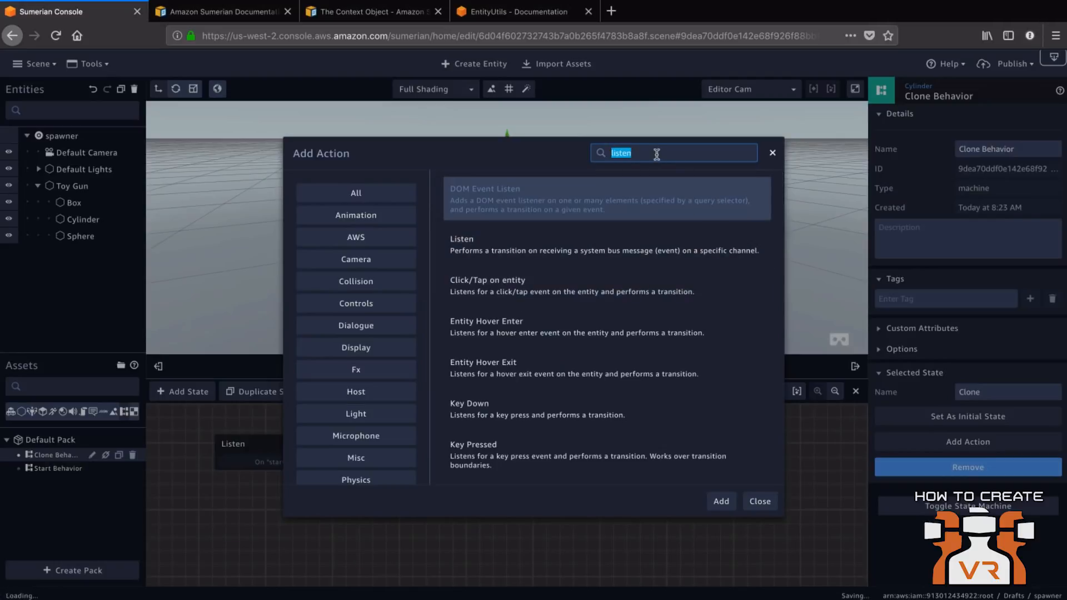
{"action": "type", "text": "one"}
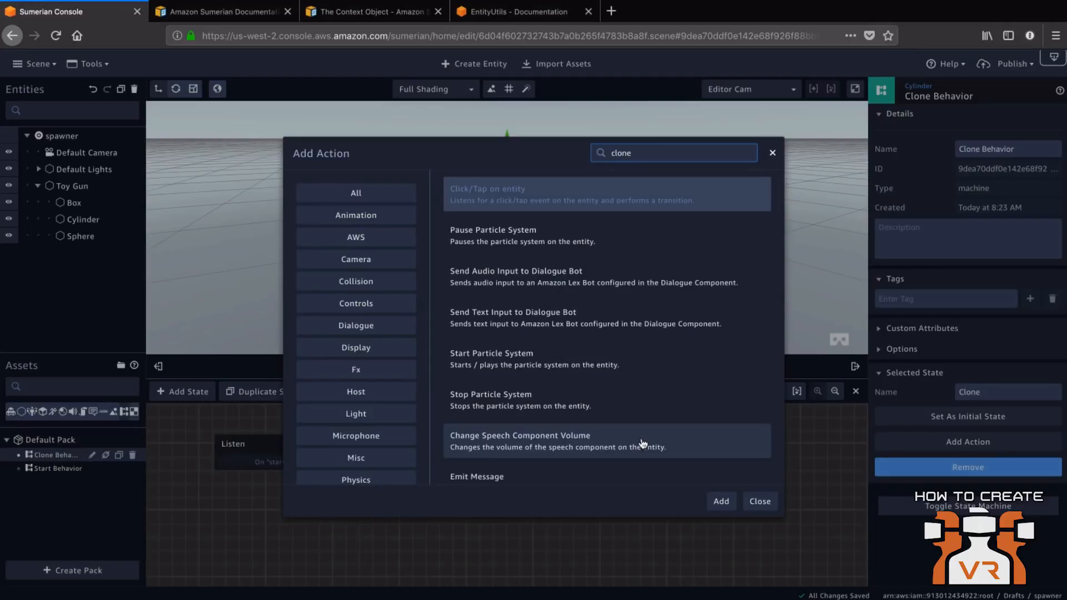
{"action": "left_click_drag", "start_coordinate": [649, 153], "coordinate": [604, 150]}
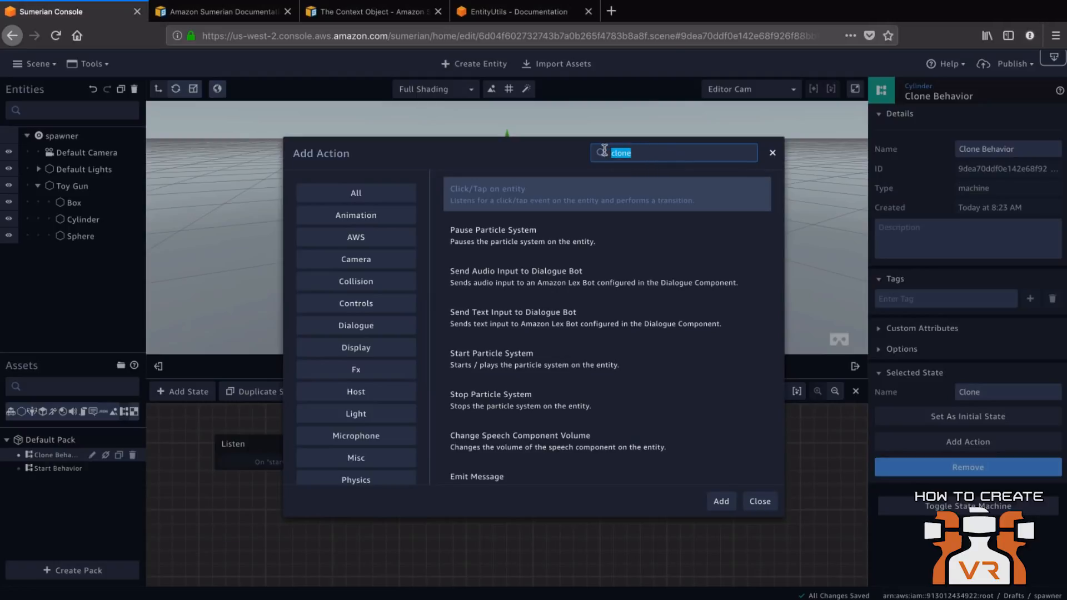
{"action": "type", "text": "exec"}
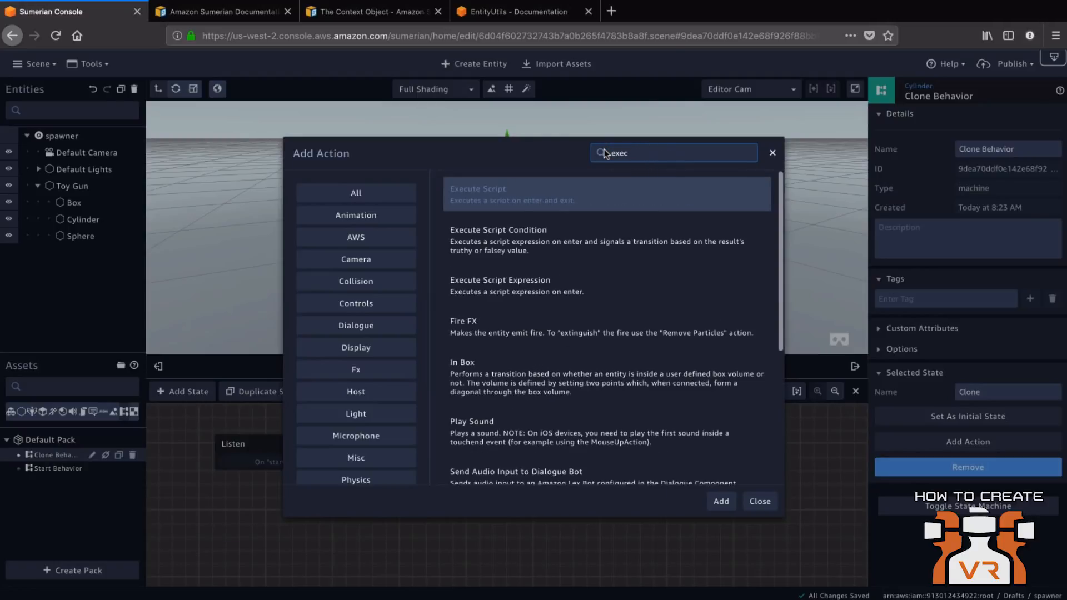
{"action": "type", "text": "ut"}
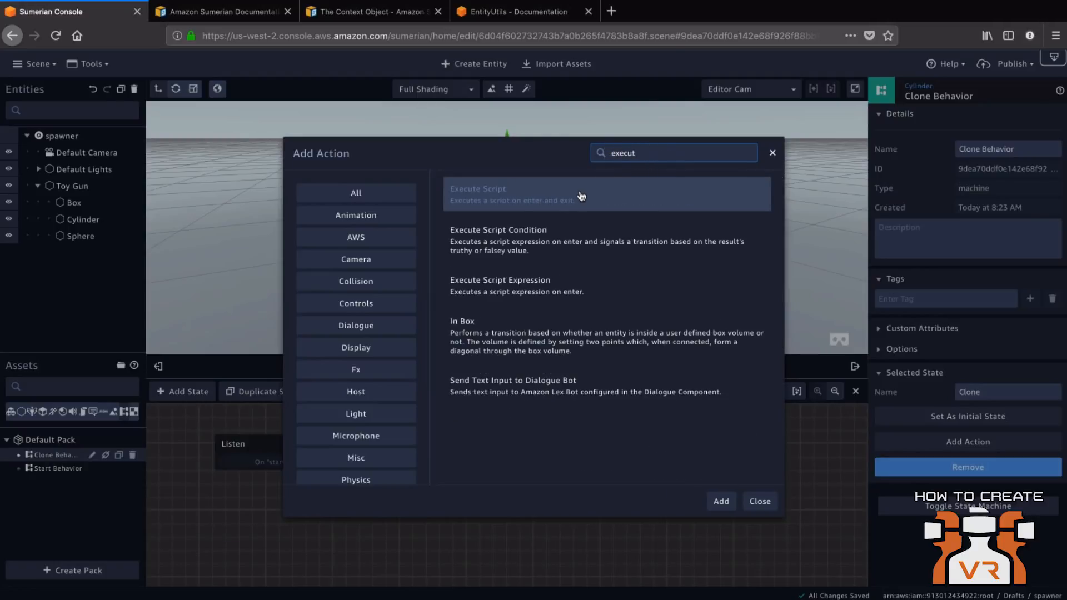
{"action": "double_click", "coordinate": [558, 189]}
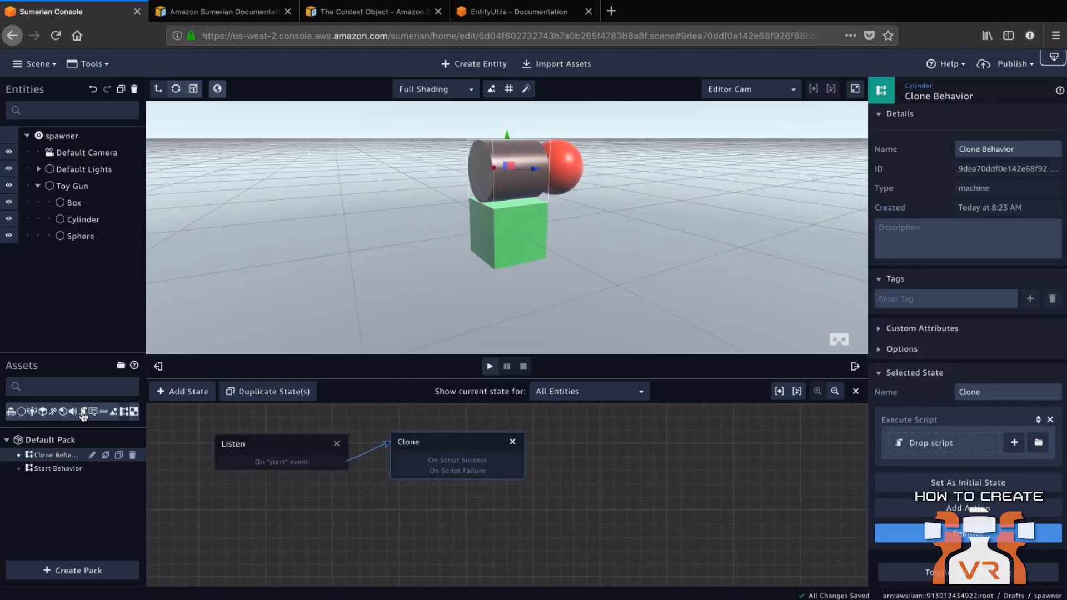
Step: Filter the assets to scripts and create a new Custom script for the Clone state's Execute Script action
{"action": "left_click", "coordinate": [83, 415]}
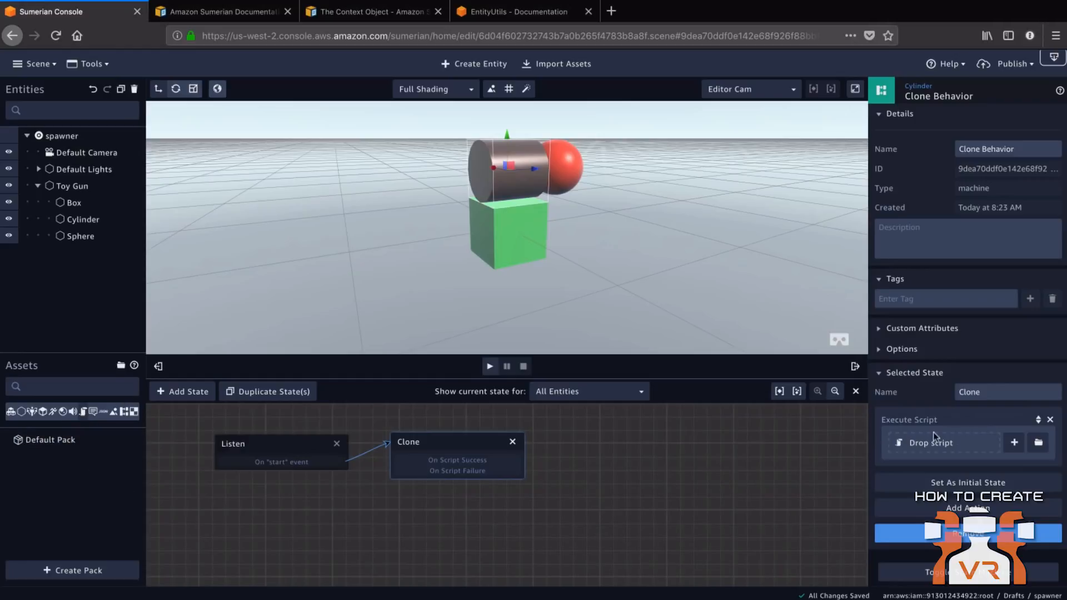
{"action": "left_click", "coordinate": [1014, 443]}
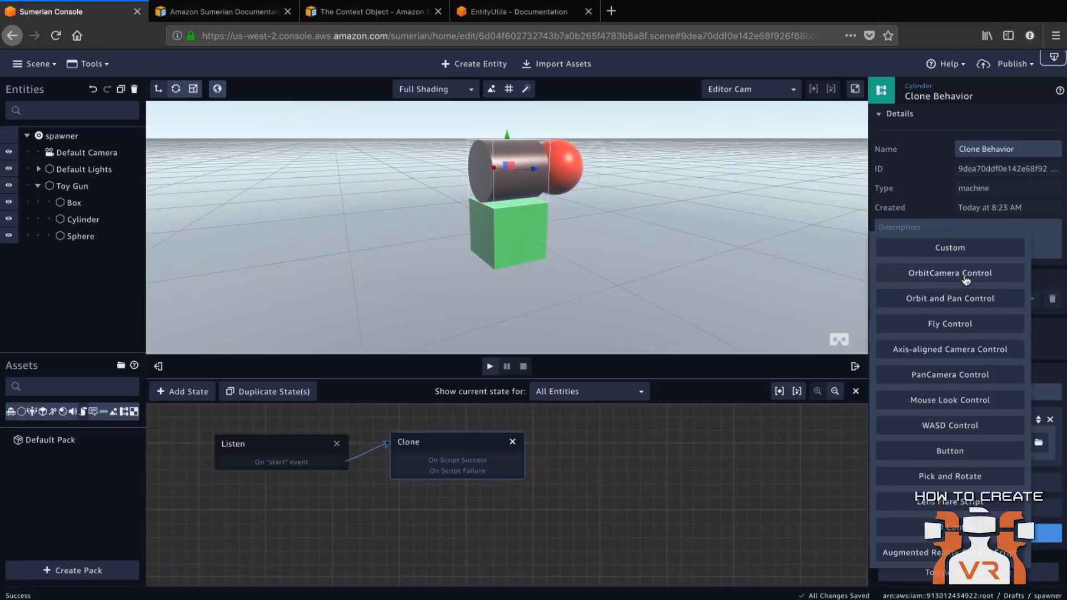
{"action": "left_click", "coordinate": [951, 249]}
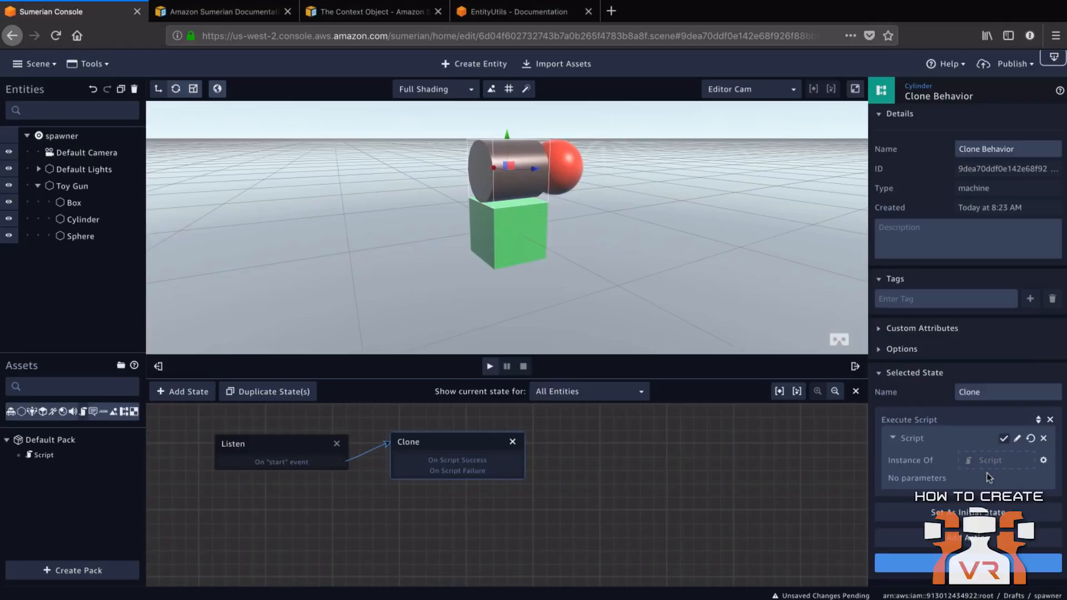
Step: Open the new script in the text editor and rename it as Clone
{"action": "left_click", "coordinate": [1017, 442]}
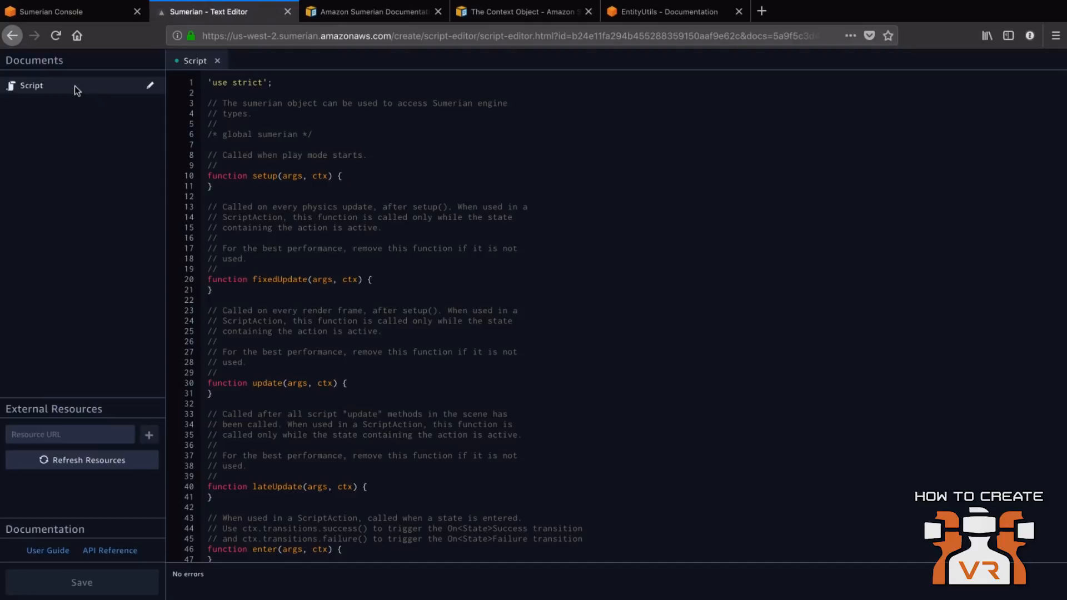
{"action": "left_click", "coordinate": [151, 88]}
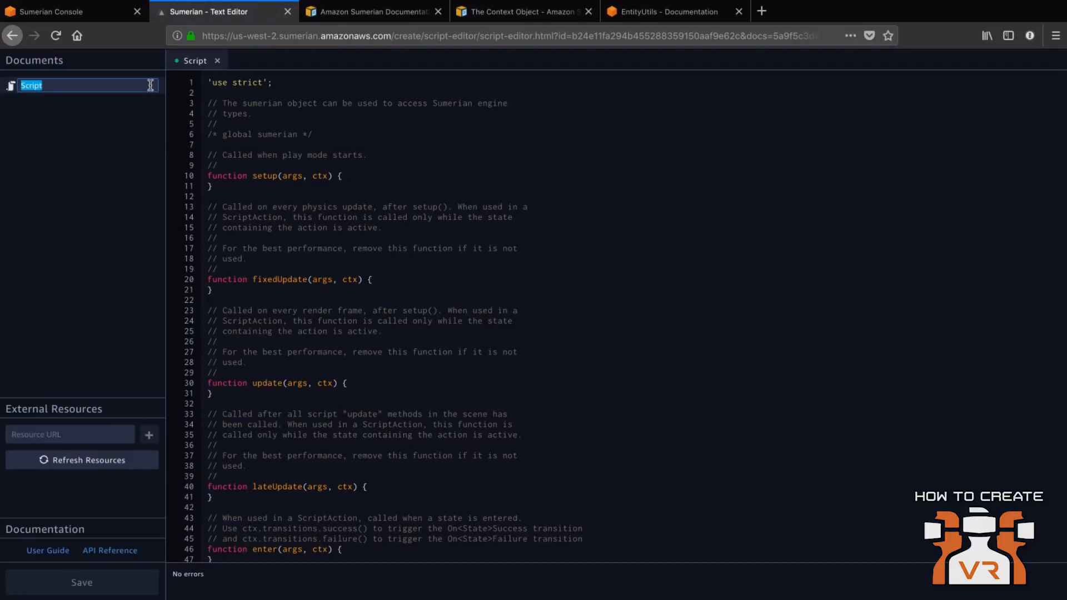
{"action": "type", "text": "Clone"}
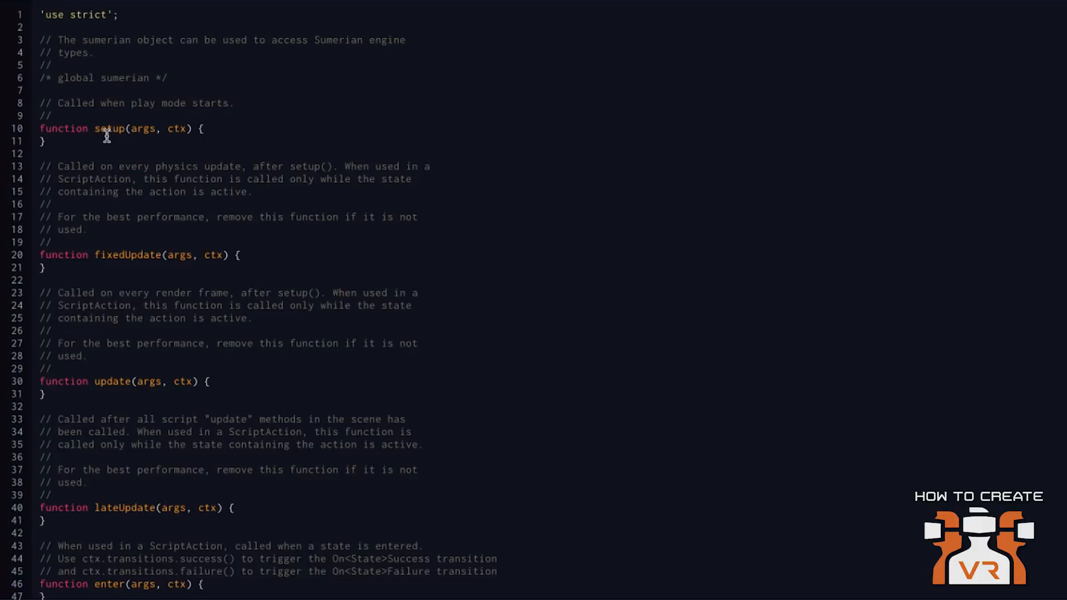
Step: Delete the fixedUpdate, update and lateUpdate functions with their comments from the Clone script
{"action": "double_click", "coordinate": [136, 256]}
{"action": "scroll", "coordinate": [146, 324], "scroll_direction": "down", "scroll_amount": 5}
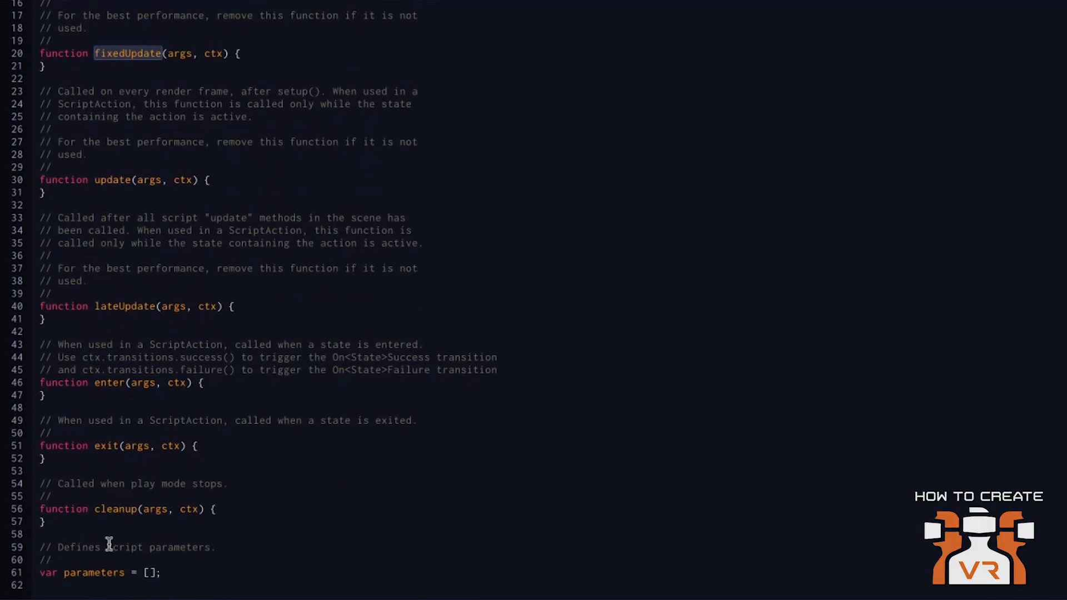
{"action": "scroll", "coordinate": [234, 331], "scroll_direction": "up", "scroll_amount": 5}
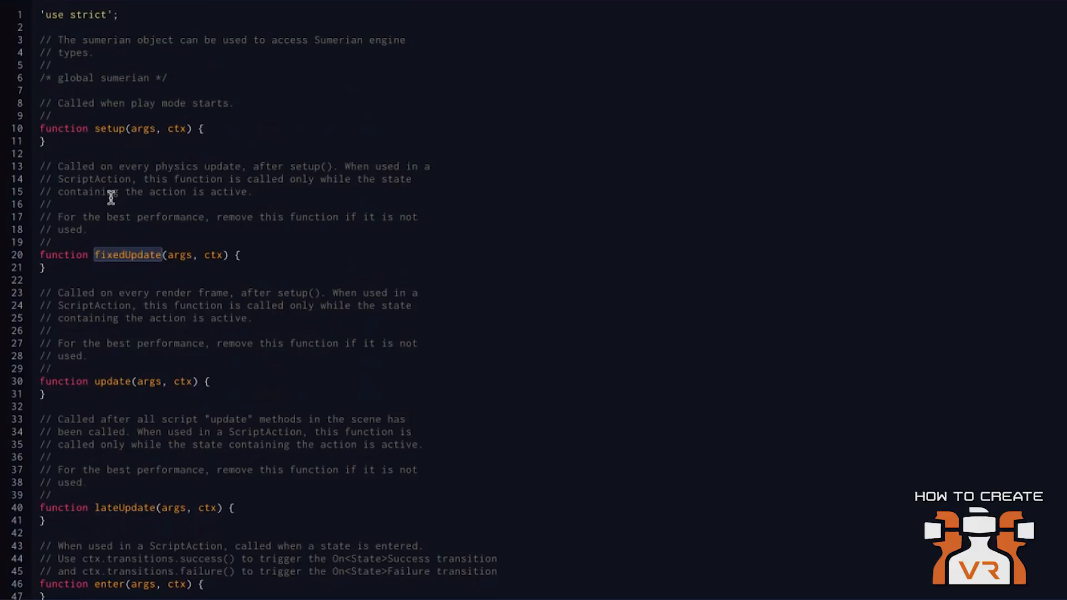
{"action": "left_click_drag", "start_coordinate": [51, 521], "coordinate": [29, 168]}
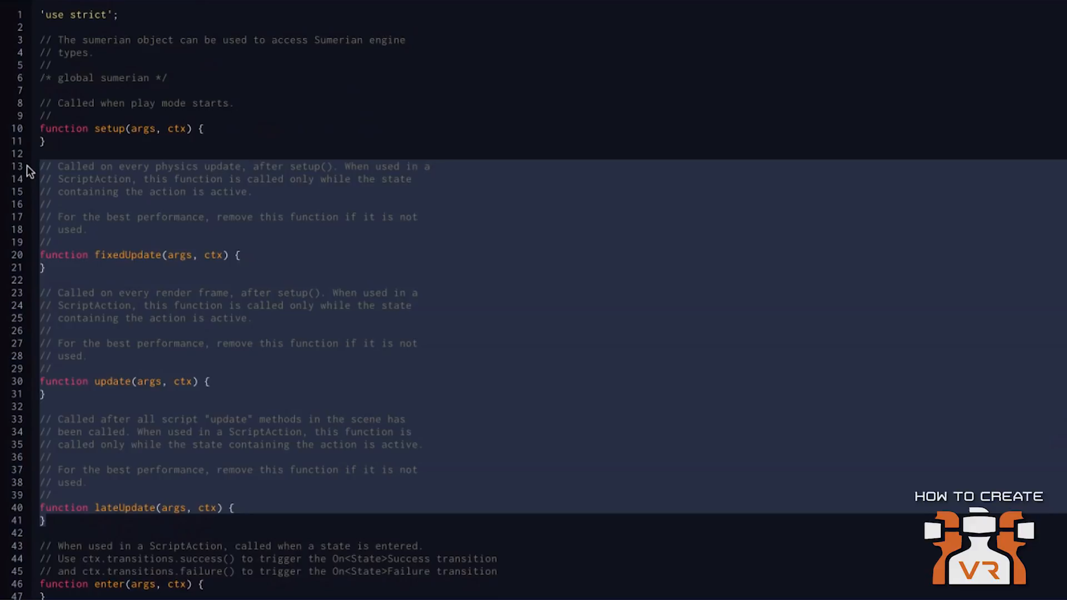
{"action": "key", "text": "Delete"}
{"action": "key", "text": "Delete"}
{"action": "key", "text": "Delete"}
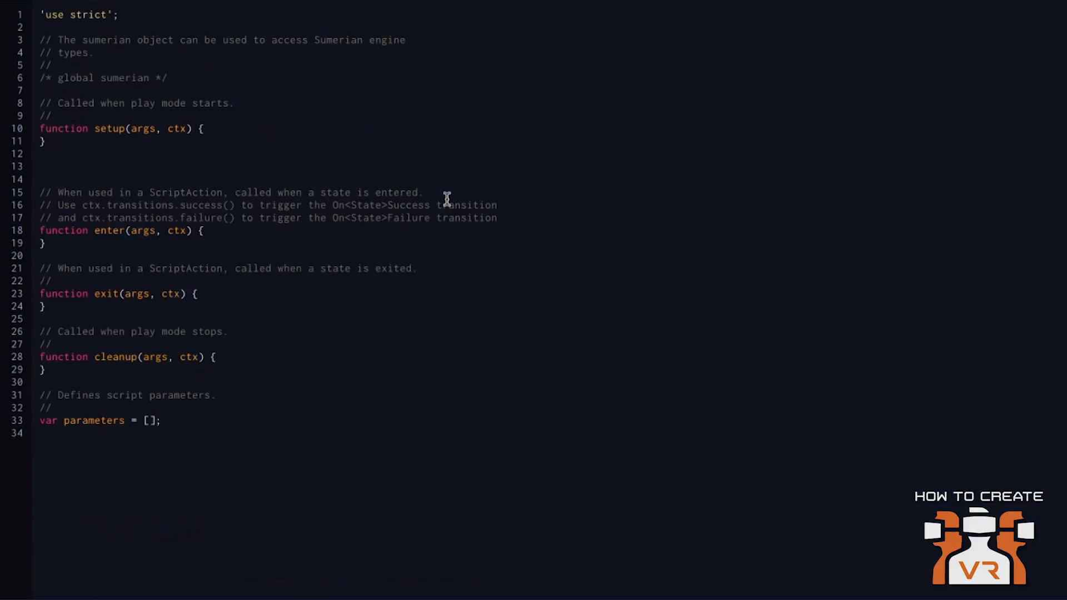
Step: Remove the extra blank lines and make the setup function initialize an empty array with ctx.clones = [];
{"action": "key", "text": "Up"}
{"action": "key", "text": "Up"}
{"action": "key", "text": "Up"}
{"action": "key", "text": "shift+Down"}
{"action": "key", "text": "shift+Down"}
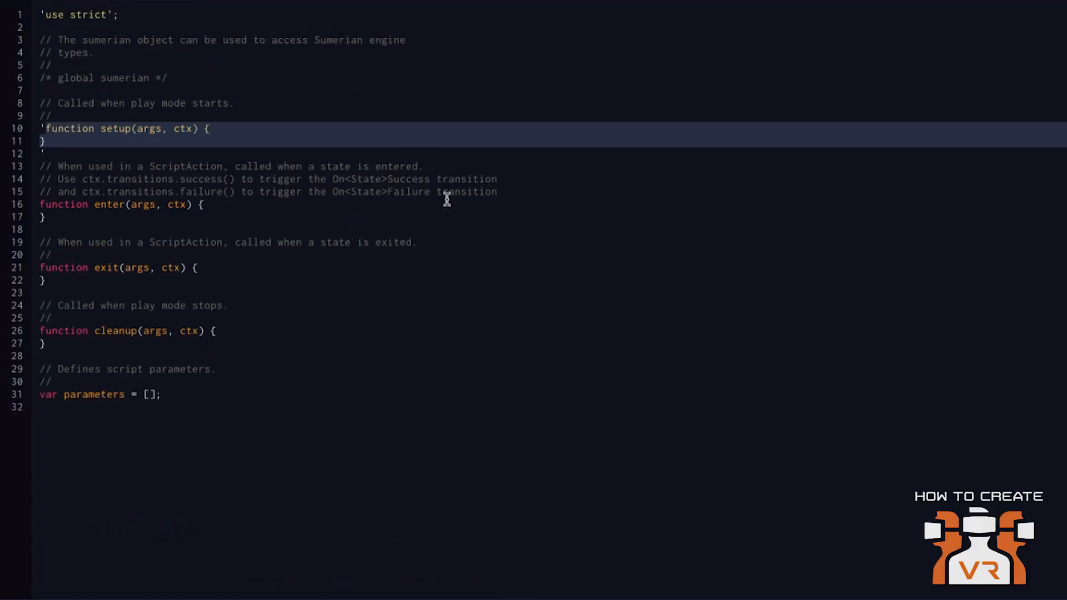
{"action": "key", "text": "Delete"}
{"action": "type", "text": "function setup(args, ctx) {     ctx.clones = []; }"}
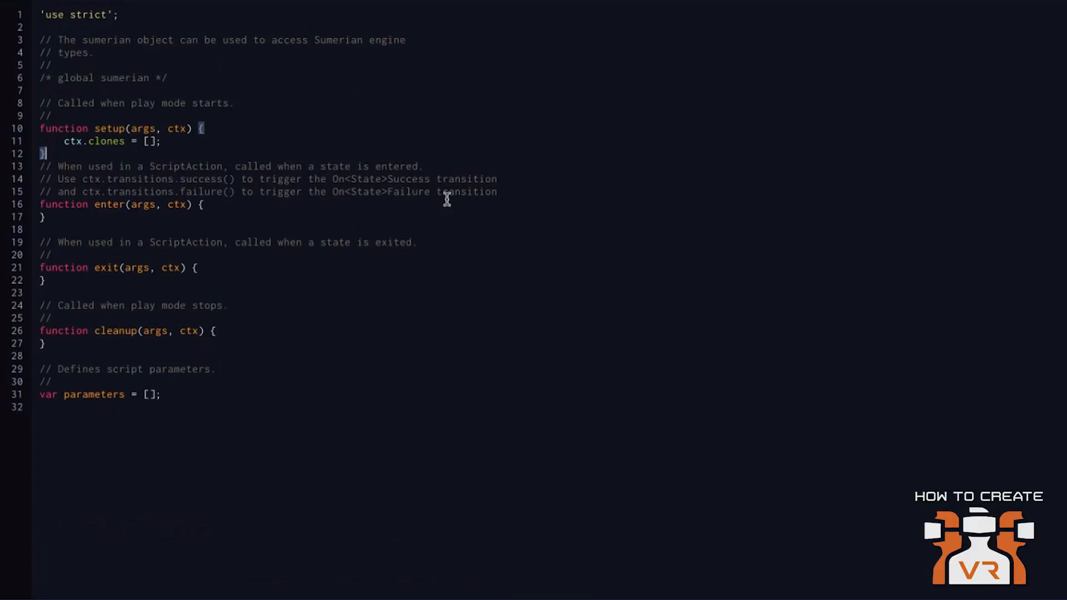
{"action": "key", "text": "Tab"}
{"action": "key", "text": "Return"}
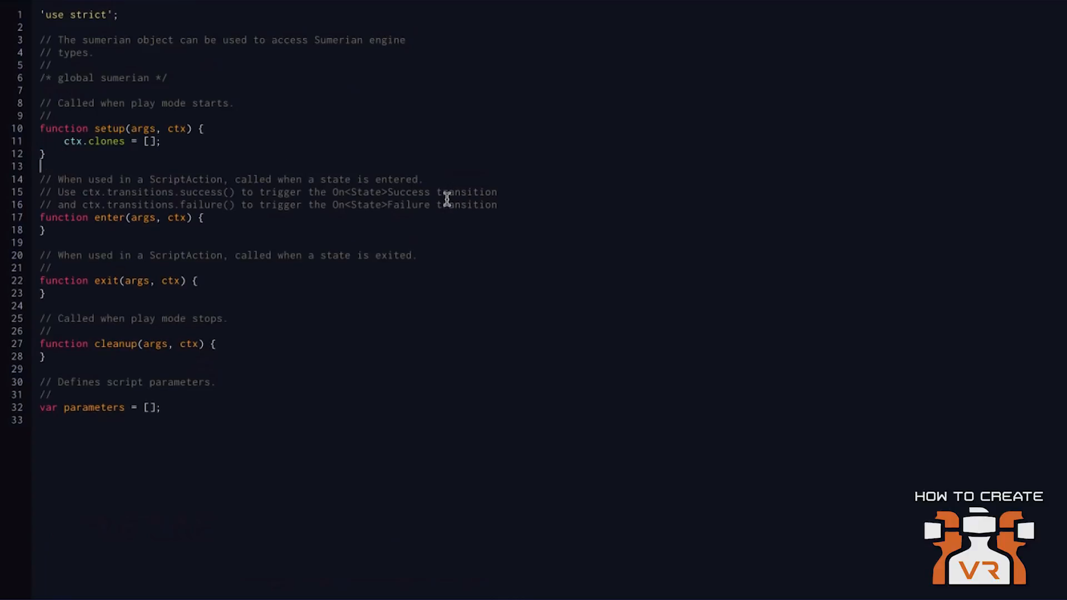
{"action": "double_click", "coordinate": [104, 141]}
{"action": "double_click", "coordinate": [72, 142]}
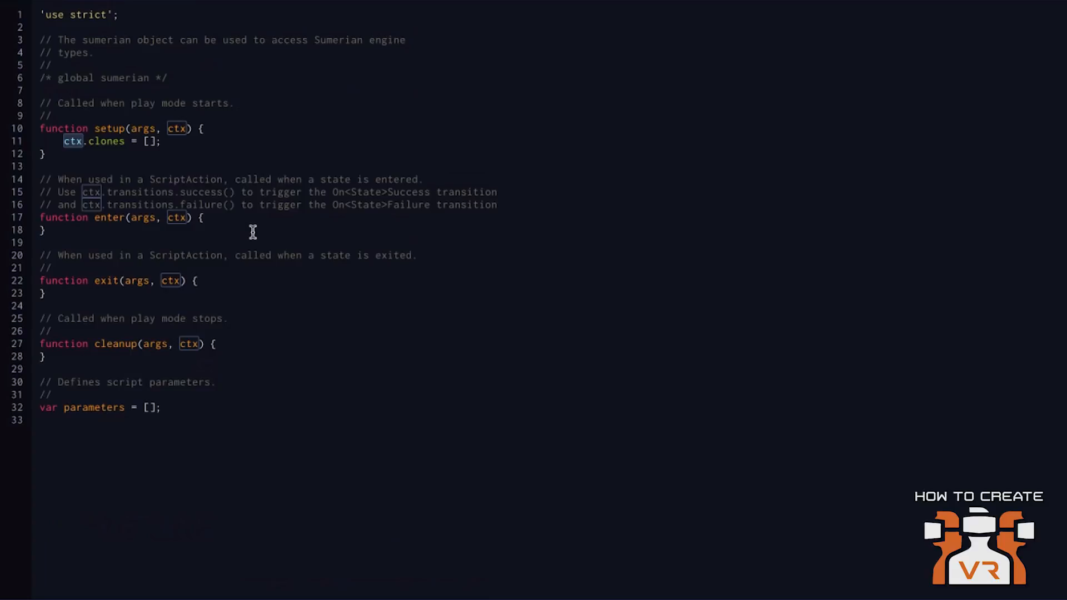
{"action": "left_click", "coordinate": [85, 141]}
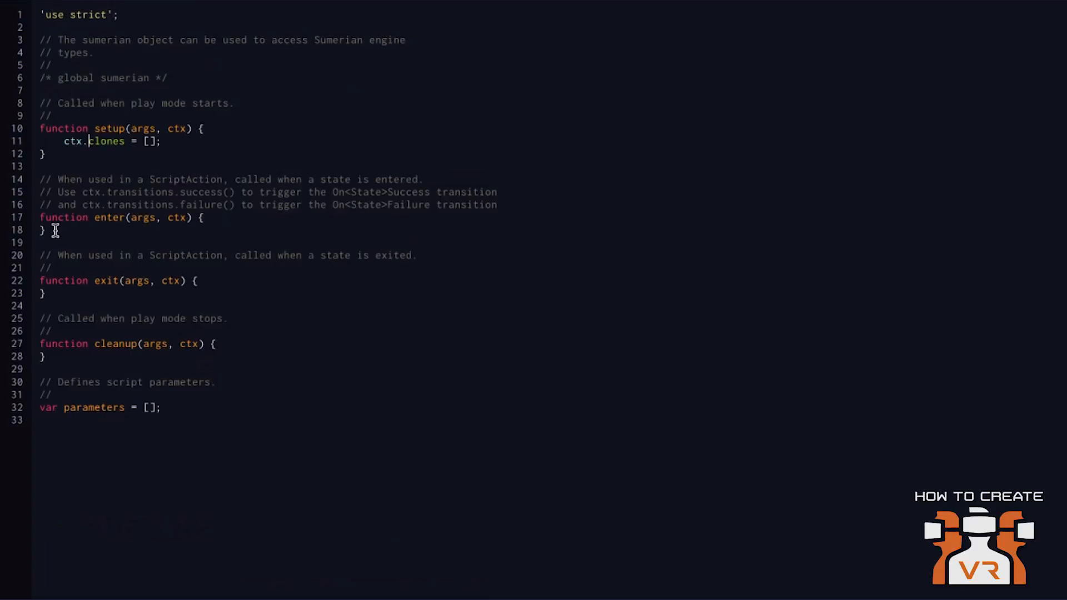
Step: Replace the enter function with code that clones args.entity, stores, logs, tags 'clone', names 'Clone ' + n, randomizes its diffuse color, adds it and calls ctx.transitions.success()
{"action": "left_click_drag", "start_coordinate": [53, 232], "coordinate": [31, 217]}
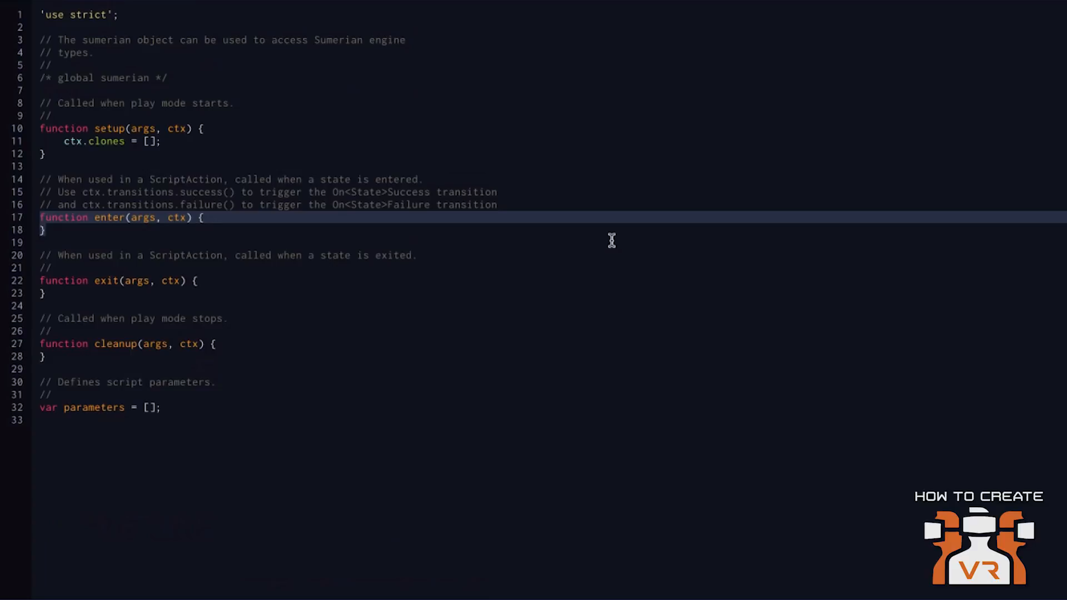
{"action": "key", "text": "BackSpace"}
{"action": "type", "text": "function enter(args, ctx) {     let clone = sumerian.EntityUtils.clone(ctx.world, args.entity);     ctx.clones.push(clone);     let n = ctx.clones.length;     console.log('Clone created: ' + n);     clone.setTag('clone');     clone.name = 'Clone ' + n;     clone.setDiffuse([         sumerian.MathUtils.randomInRange(0.0,1.0),         sumerian.MathUtils.randomInRange(0.0,1.0),         sumerian.MathUtils.randomInRange(0.0,1.0),         1     ]);      clone.addToWorld();     ctx.transitions.success(); }"}
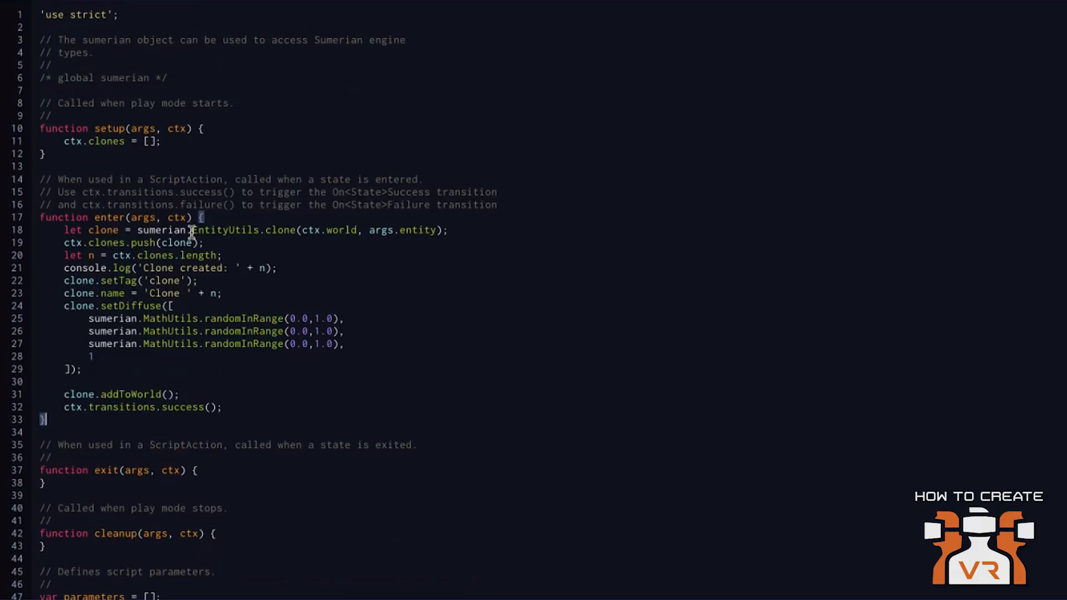
{"action": "double_click", "coordinate": [161, 230]}
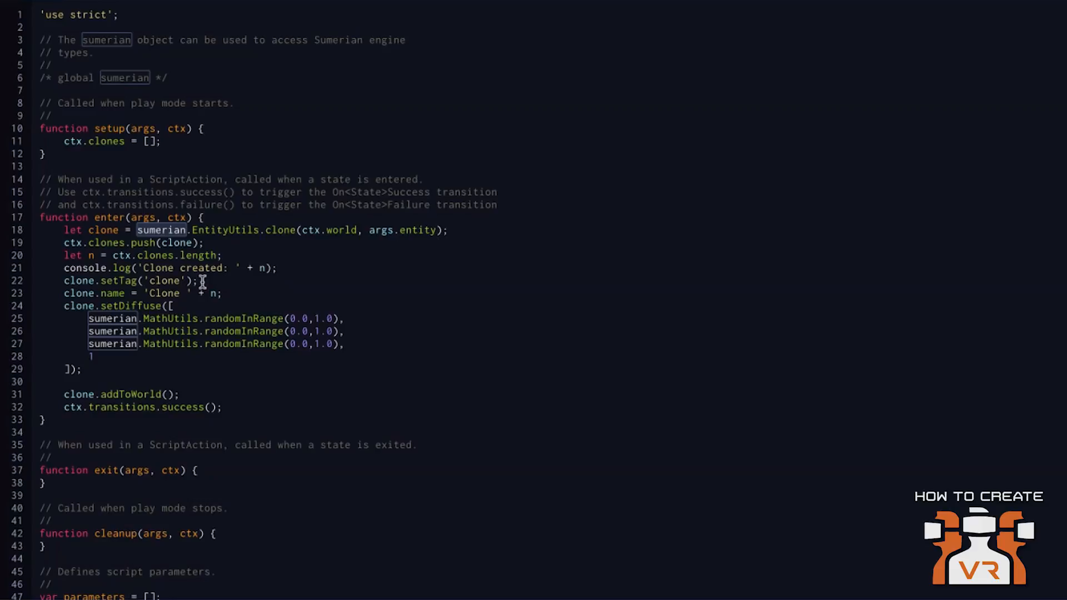
{"action": "left_click_drag", "start_coordinate": [84, 380], "coordinate": [25, 314]}
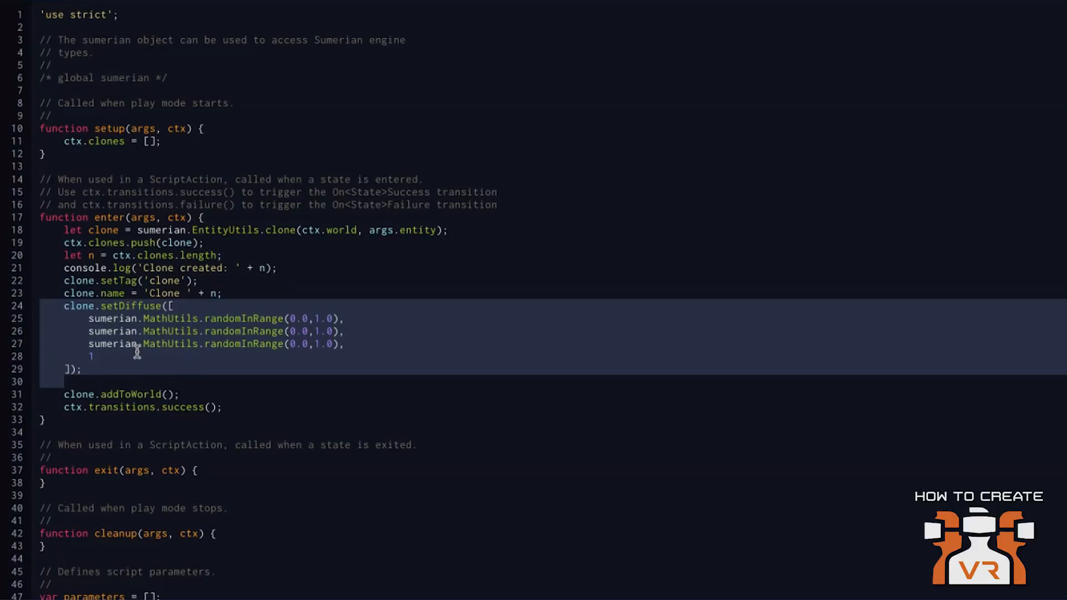
{"action": "left_click", "coordinate": [186, 396]}
{"action": "left_click", "coordinate": [241, 405]}
{"action": "double_click", "coordinate": [176, 408]}
Step: Replace the exit function with one that runs console.log('exit ' + ctx.entity.name);
{"action": "left_click_drag", "start_coordinate": [48, 484], "coordinate": [32, 471]}
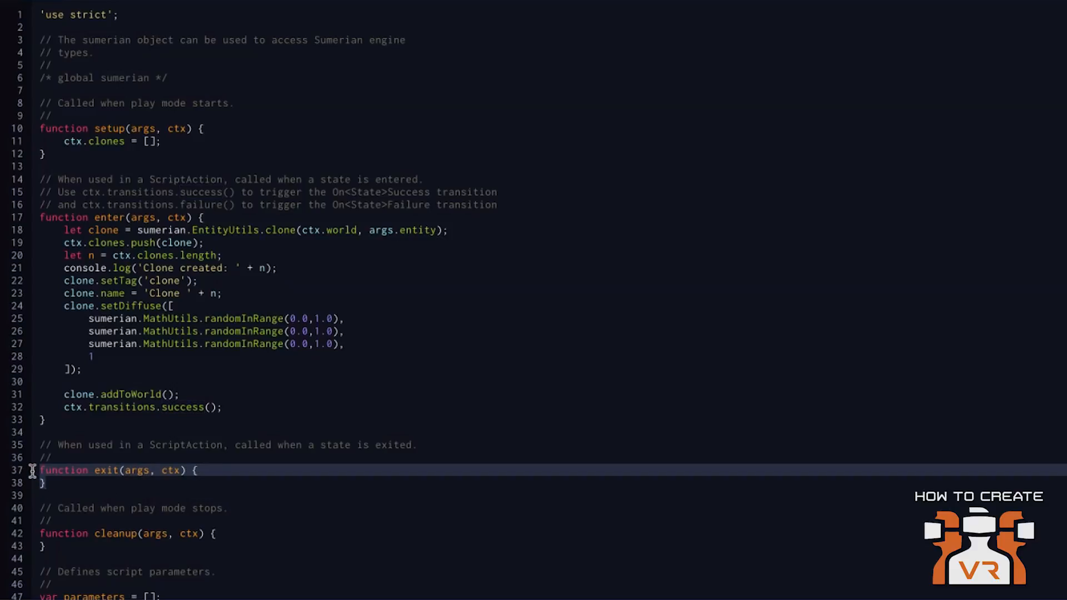
{"action": "key", "text": "BackSpace"}
{"action": "type", "text": "function exit(args, ctx) {     console.log('exit ' + ctx.entity.name); }"}
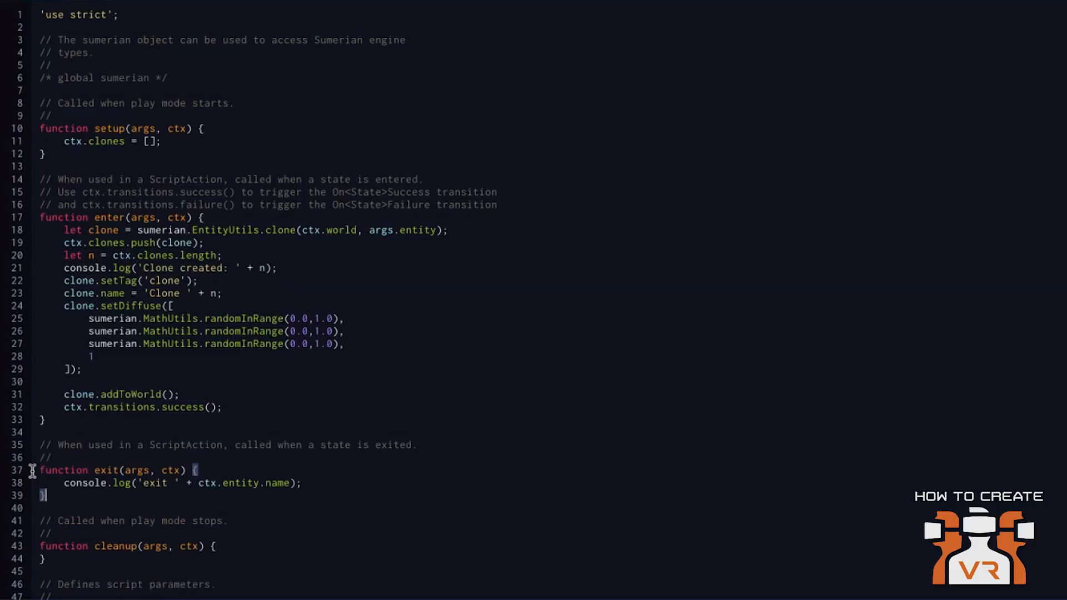
Step: Make the cleanup function loop through ctx.clones, log 'removing clone: ' with each clone's name, and call clone.removeFromWorld()
{"action": "scroll", "coordinate": [69, 467], "scroll_direction": "down", "scroll_amount": 2}
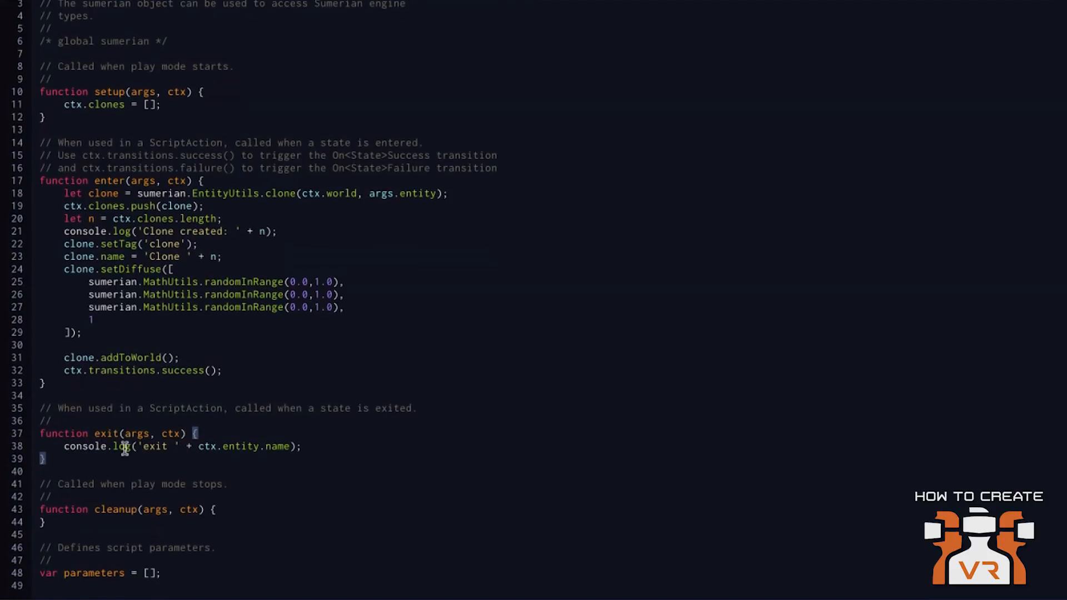
{"action": "left_click", "coordinate": [29, 510]}
{"action": "type", "text": "ctx.clones.forEach(function(clone) {     console.log('removing clone: ' + clone.name);     clone.removeFromWorld(); });"}
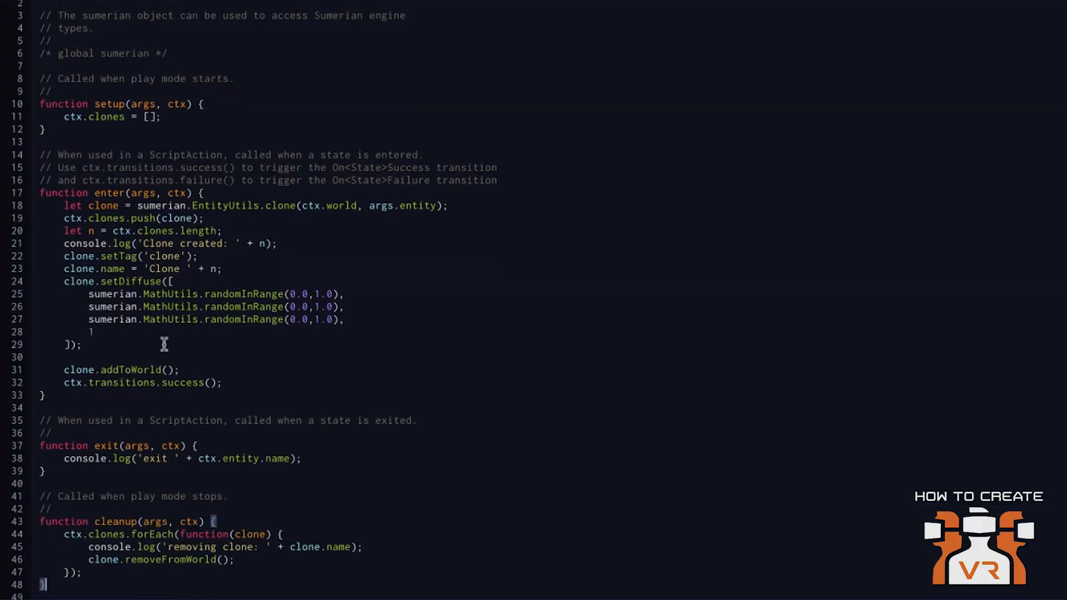
Step: Define a script parameter named 'Entity to clone' with type 'entity', key 'entity' and description 'Entity drop area'
{"action": "scroll", "coordinate": [165, 344], "scroll_direction": "down", "scroll_amount": 2}
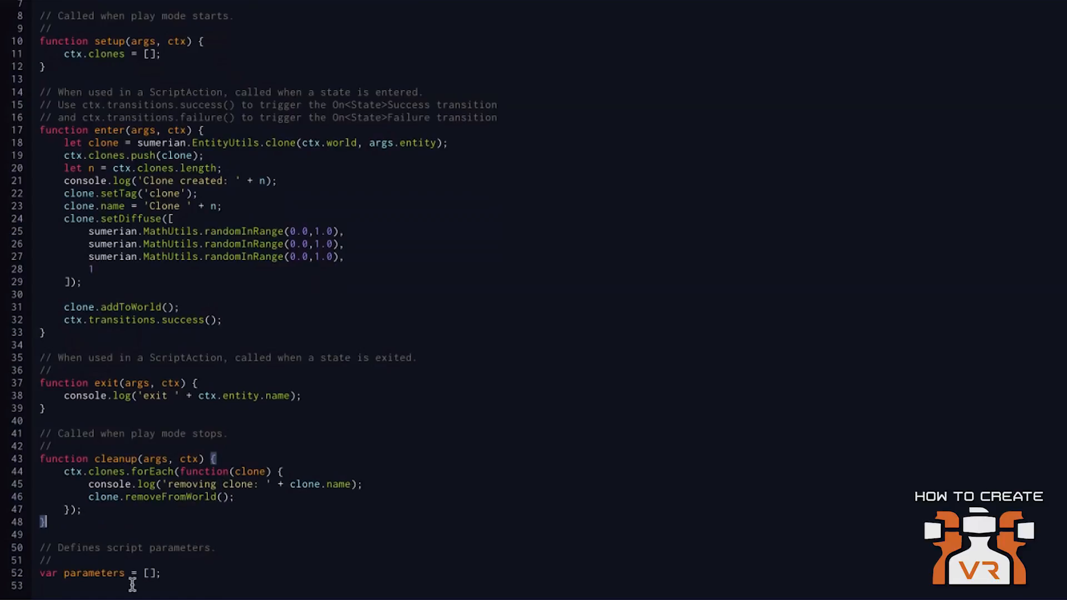
{"action": "left_click", "coordinate": [38, 573]}
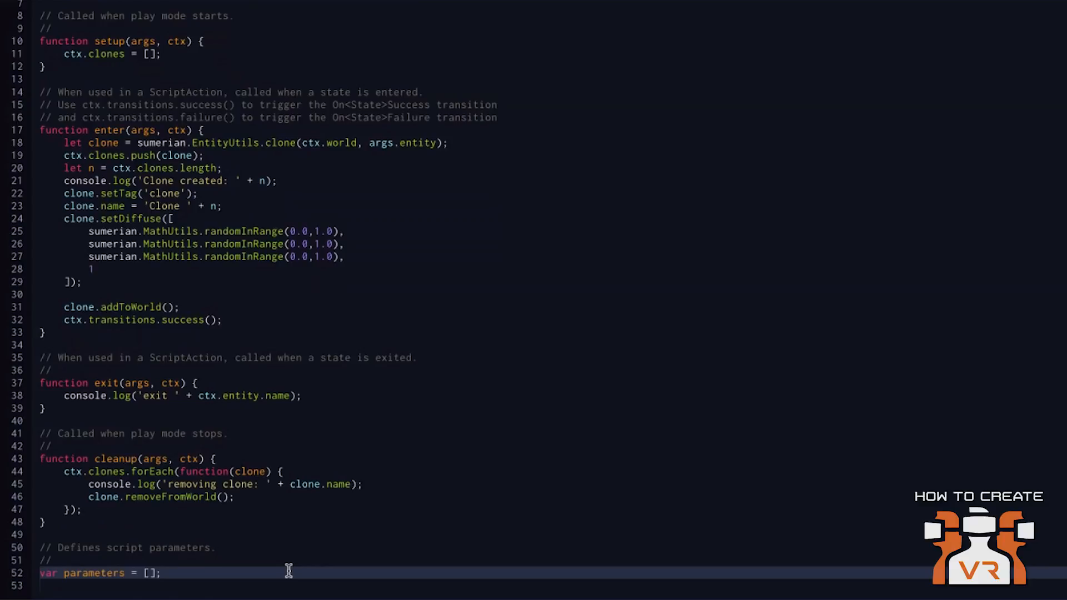
{"action": "type", "text": "var"}
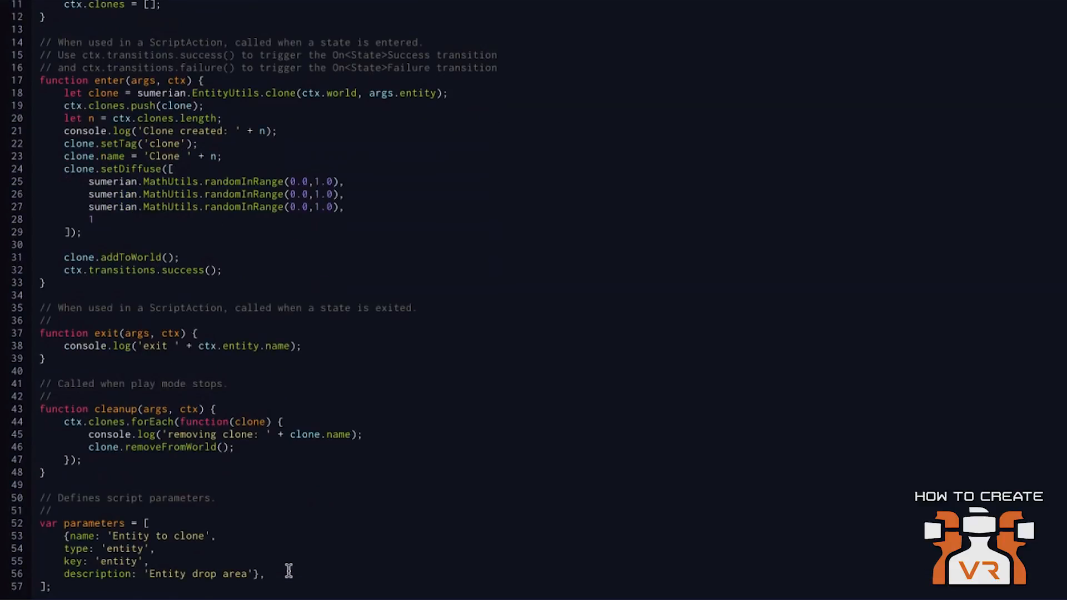
Step: Save the Clone script and return to the Sumerian Console scene
{"action": "left_click", "coordinate": [420, 94]}
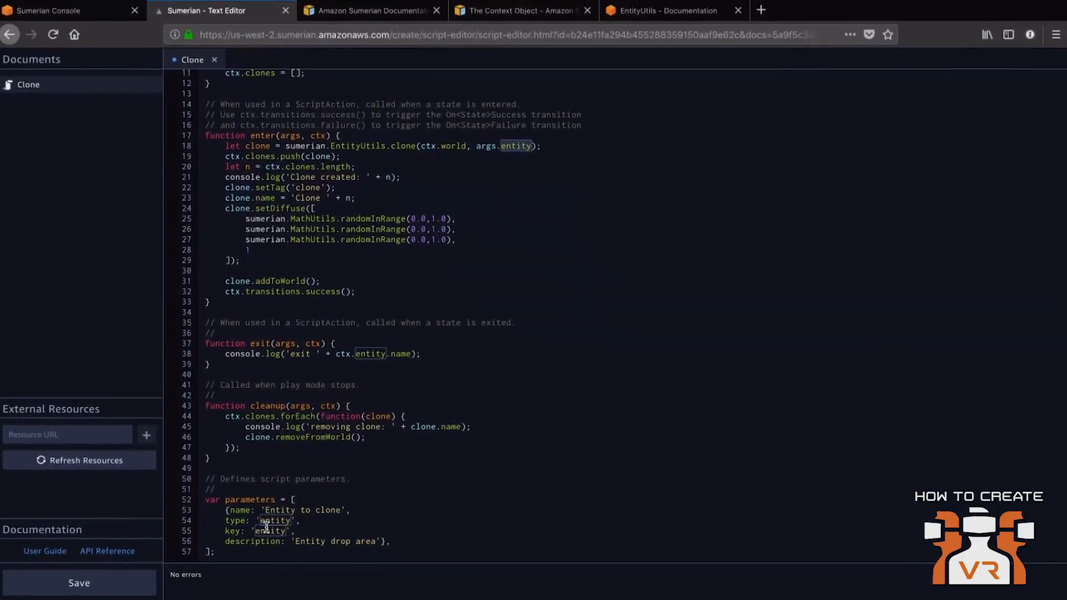
{"action": "left_click", "coordinate": [104, 582]}
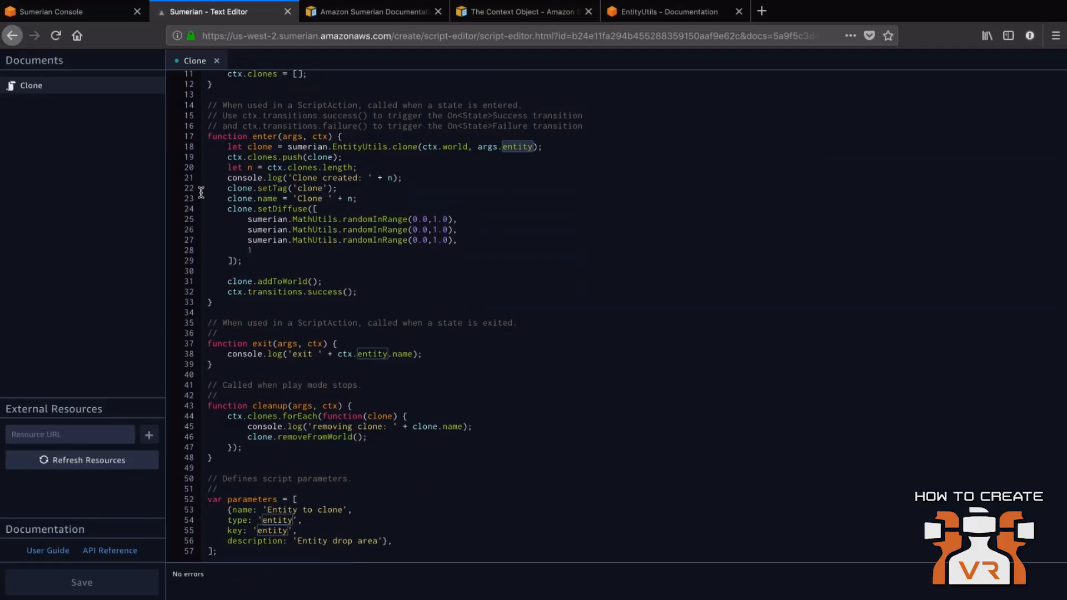
{"action": "left_click", "coordinate": [68, 13]}
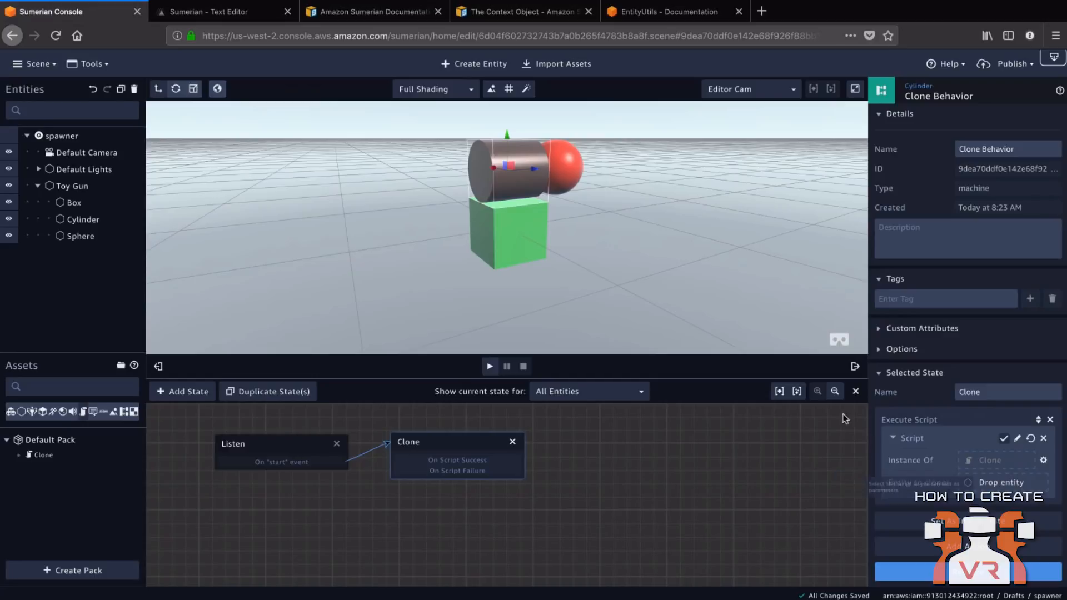
Step: Assign the Sphere as the Clone script's 'Entity to clone' and link the Clone state's On Script Success transition to the Listen state
{"action": "mouse_move", "coordinate": [86, 239]}
{"action": "left_mouse_down"}
{"action": "mouse_move", "coordinate": [891, 381]}
{"action": "mouse_move", "coordinate": [1009, 483]}
{"action": "left_mouse_up"}
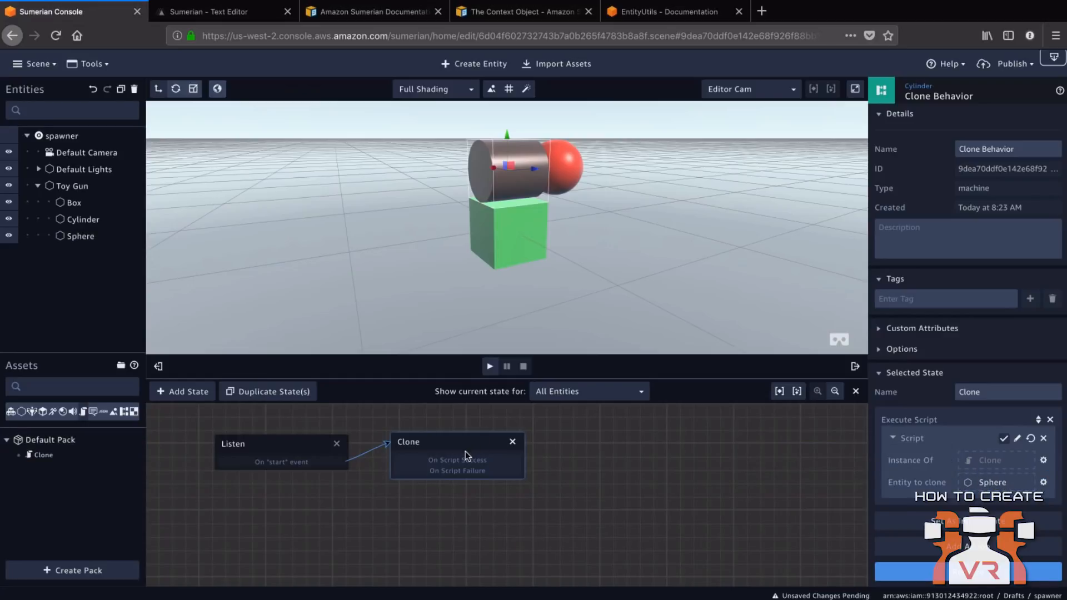
{"action": "left_click_drag", "start_coordinate": [435, 462], "coordinate": [315, 446]}
Step: Inspect the Sphere's entity details, and reopen the Cylinder's Clone Behavior from its State machine component
{"action": "left_click_drag", "start_coordinate": [97, 232], "coordinate": [96, 237]}
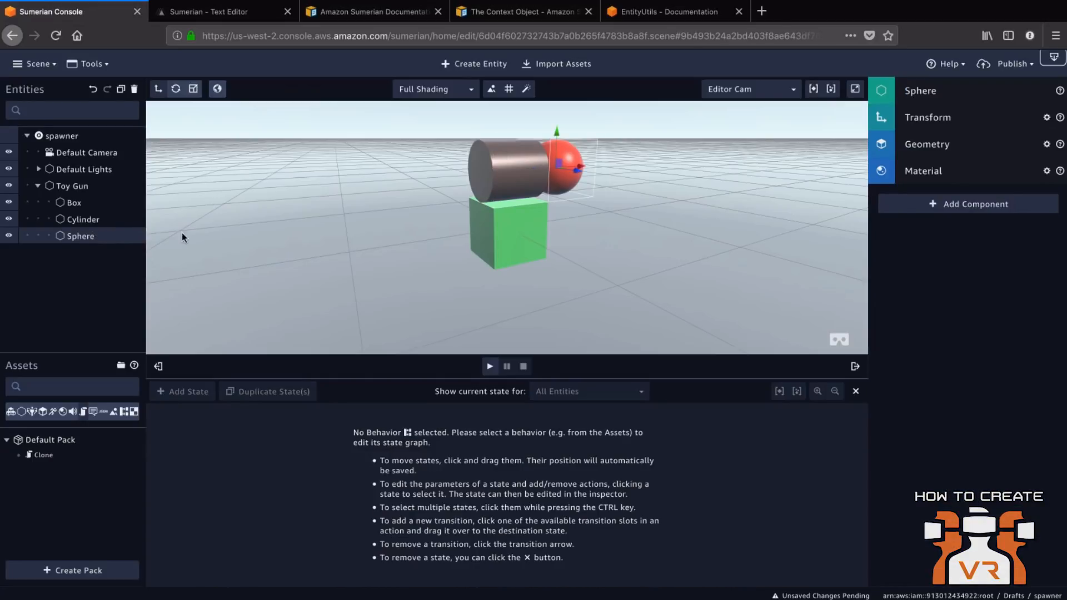
{"action": "left_click", "coordinate": [942, 90]}
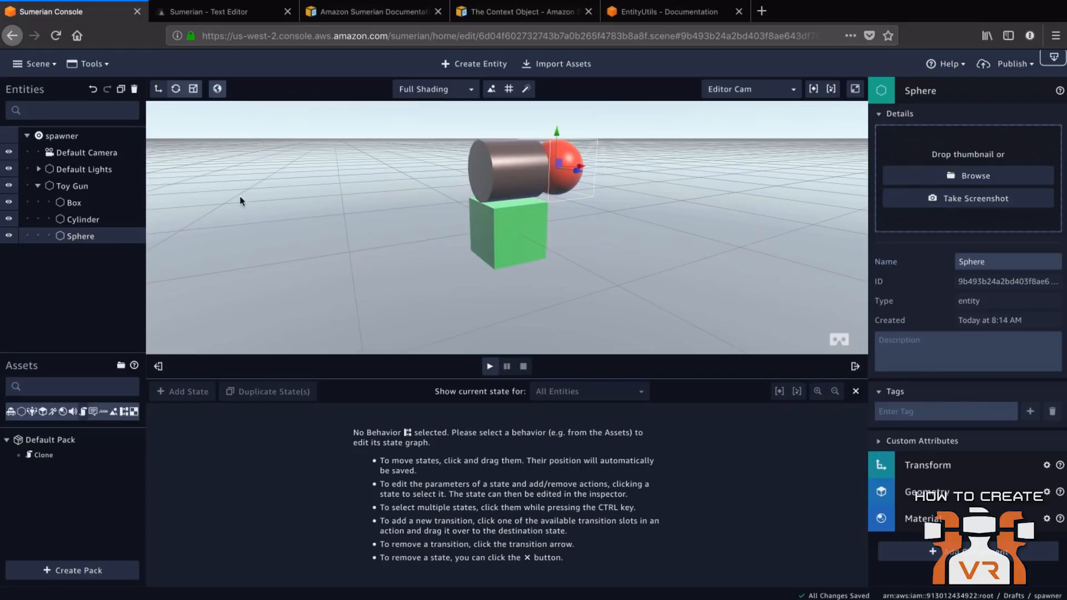
{"action": "left_click", "coordinate": [89, 220]}
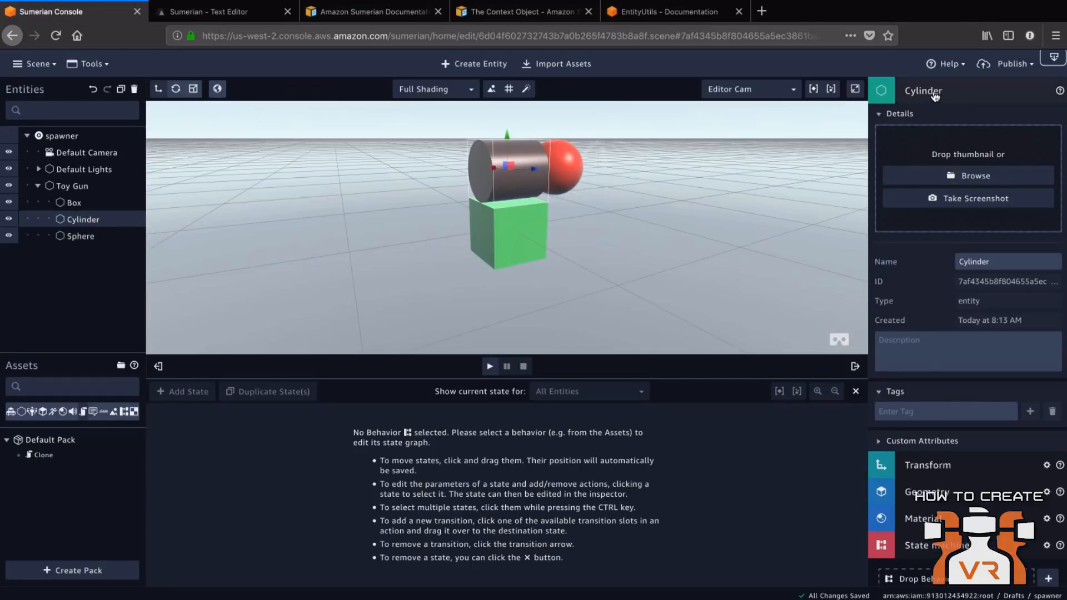
{"action": "left_click", "coordinate": [938, 114]}
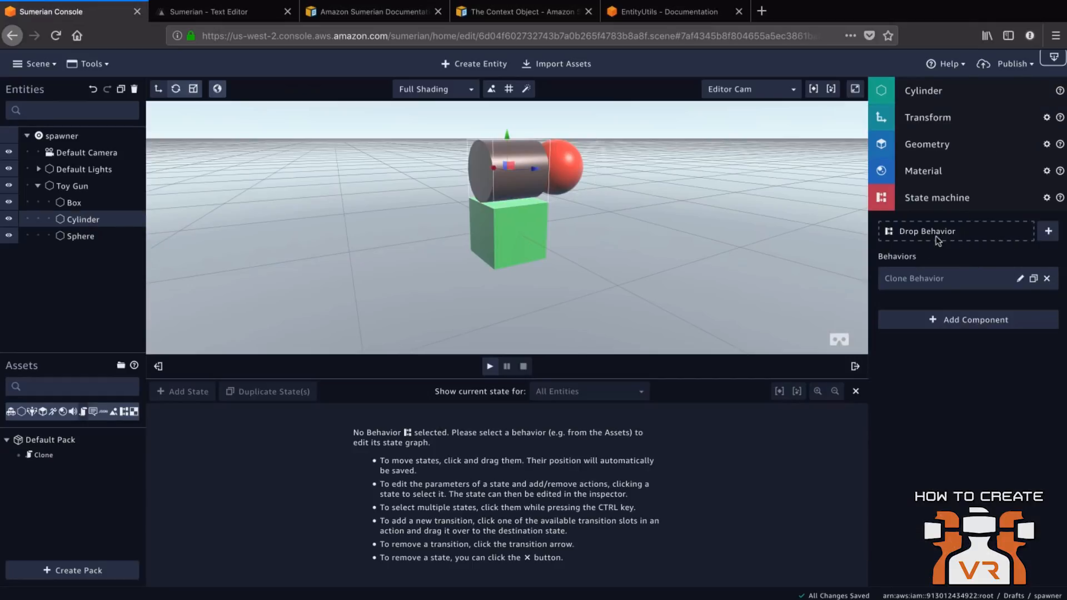
{"action": "left_click", "coordinate": [1022, 280]}
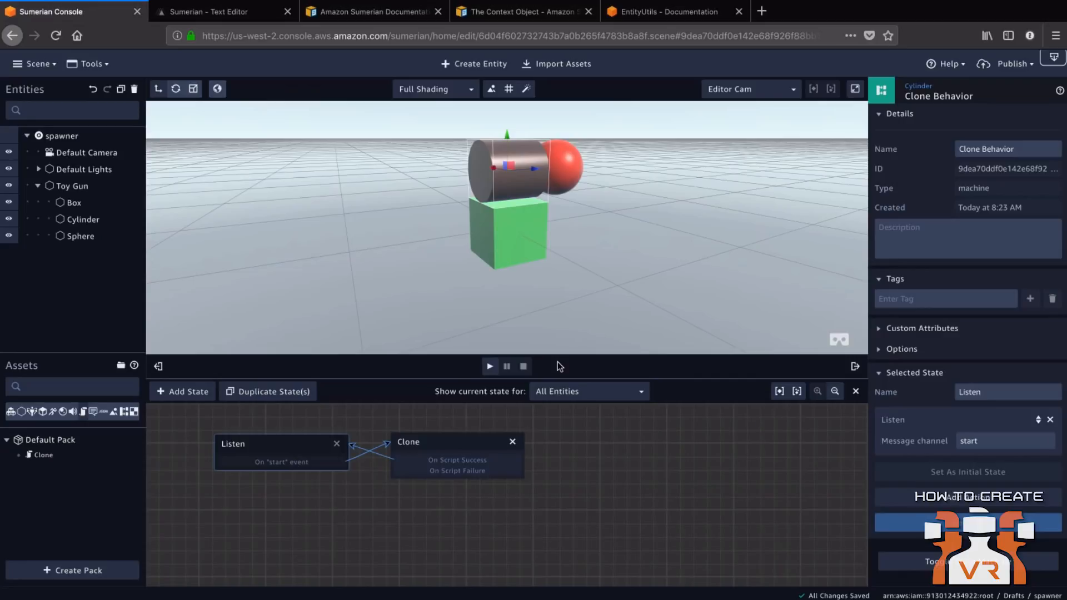
Step: Play the scene, trigger the green box repeatedly to spawn Sphere clones, and view the overlapping spheres from another angle
{"action": "left_click", "coordinate": [490, 367]}
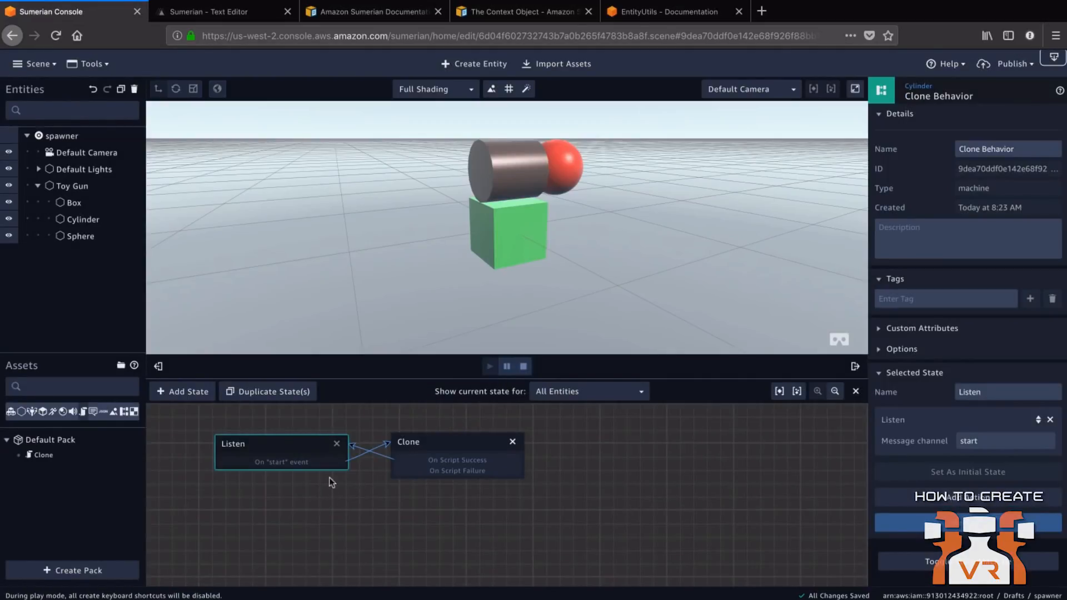
{"action": "left_click", "coordinate": [520, 234]}
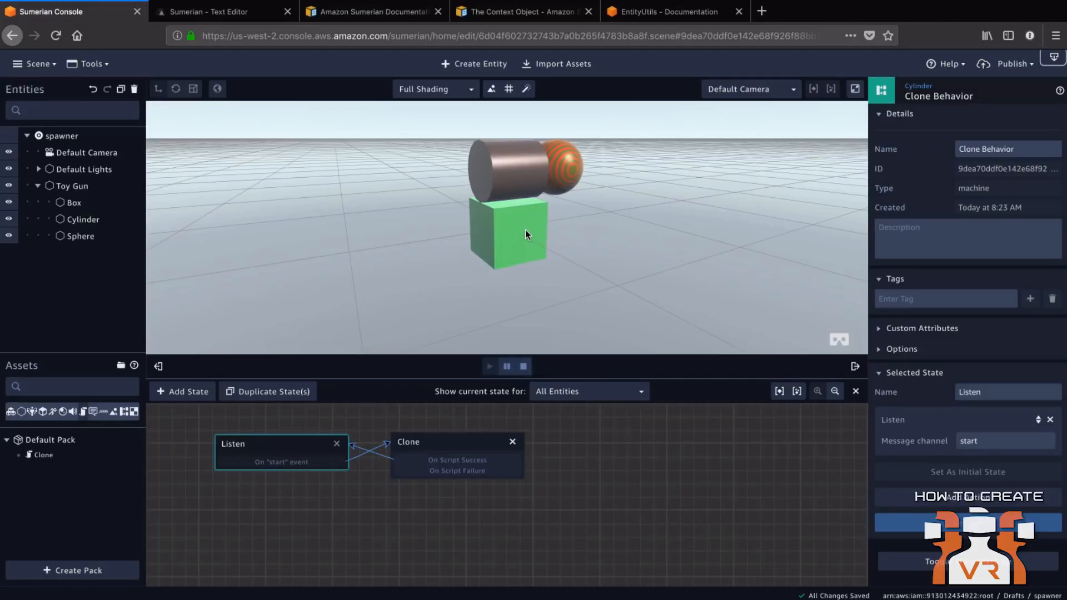
{"action": "left_click_drag", "start_coordinate": [593, 190], "coordinate": [559, 210]}
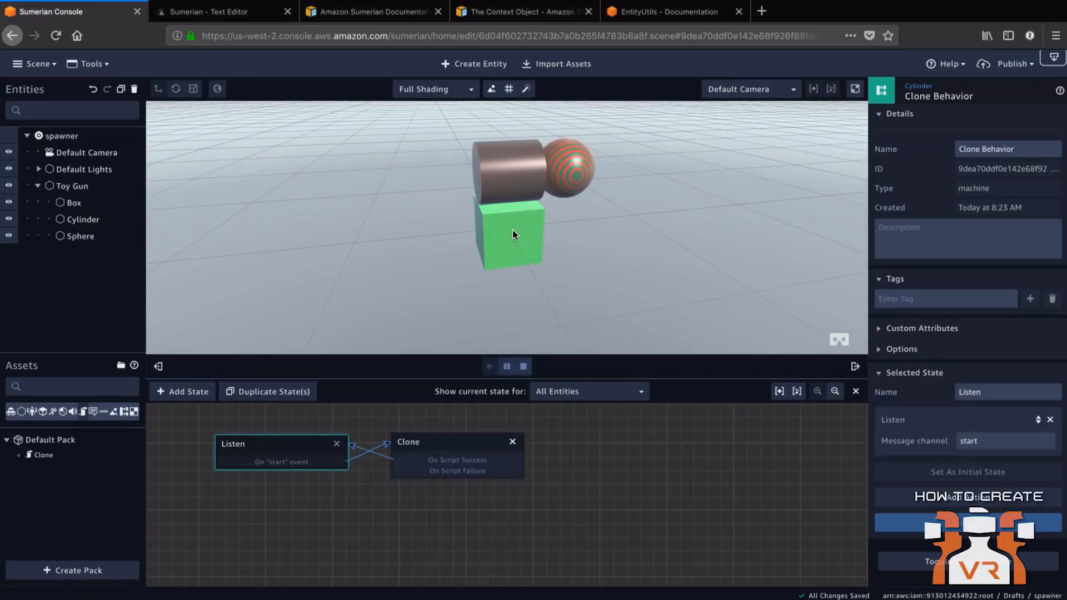
Step: Examine the browser console's log messages for clone creation and script exit, and stop the scene
{"action": "key", "text": "ctrl+shift+k"}
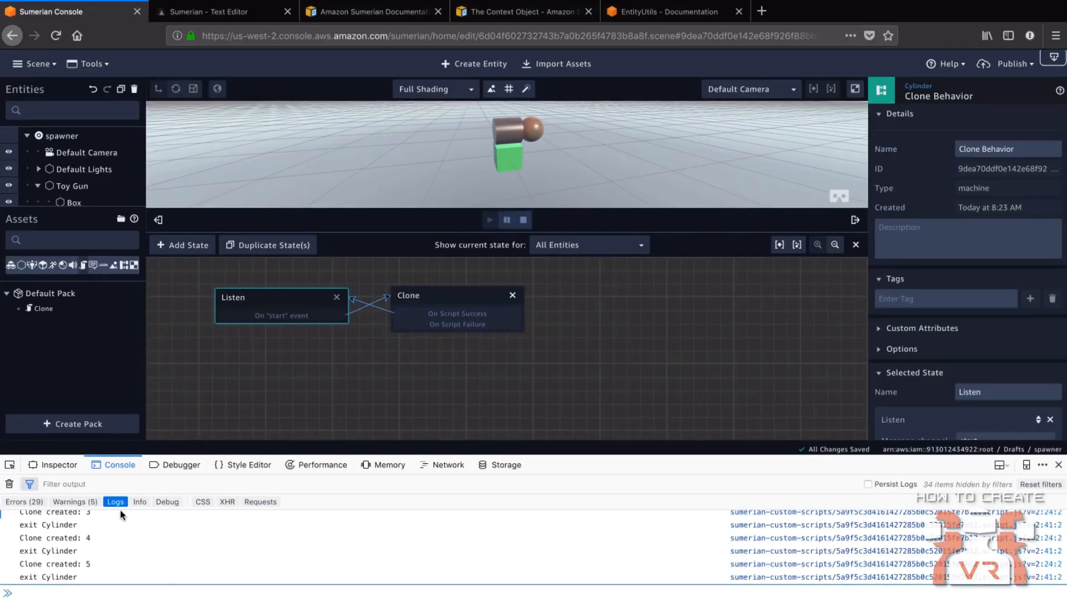
{"action": "scroll", "coordinate": [119, 539], "scroll_direction": "up", "scroll_amount": 2}
{"action": "scroll", "coordinate": [118, 539], "scroll_direction": "up", "scroll_amount": 2}
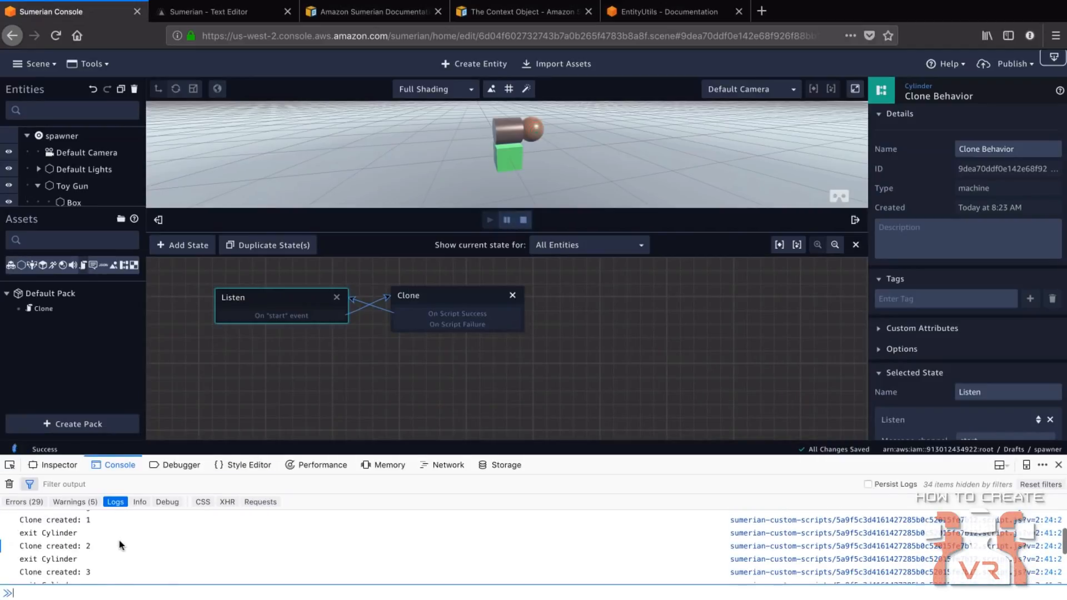
{"action": "scroll", "coordinate": [91, 536], "scroll_direction": "down", "scroll_amount": 1}
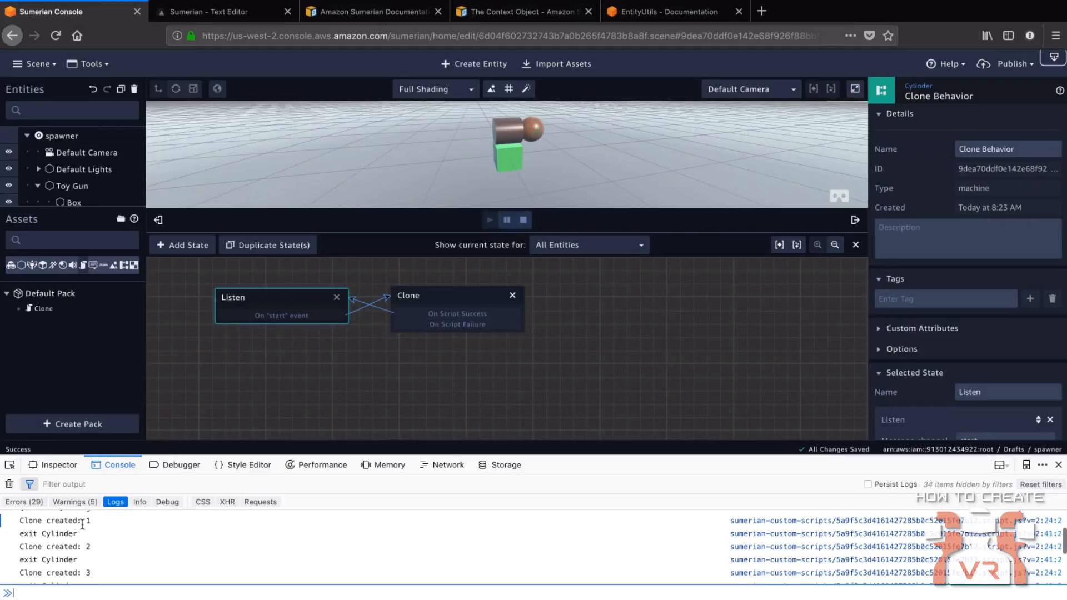
{"action": "scroll", "coordinate": [134, 561], "scroll_direction": "down", "scroll_amount": 2}
{"action": "scroll", "coordinate": [134, 560], "scroll_direction": "down", "scroll_amount": 1}
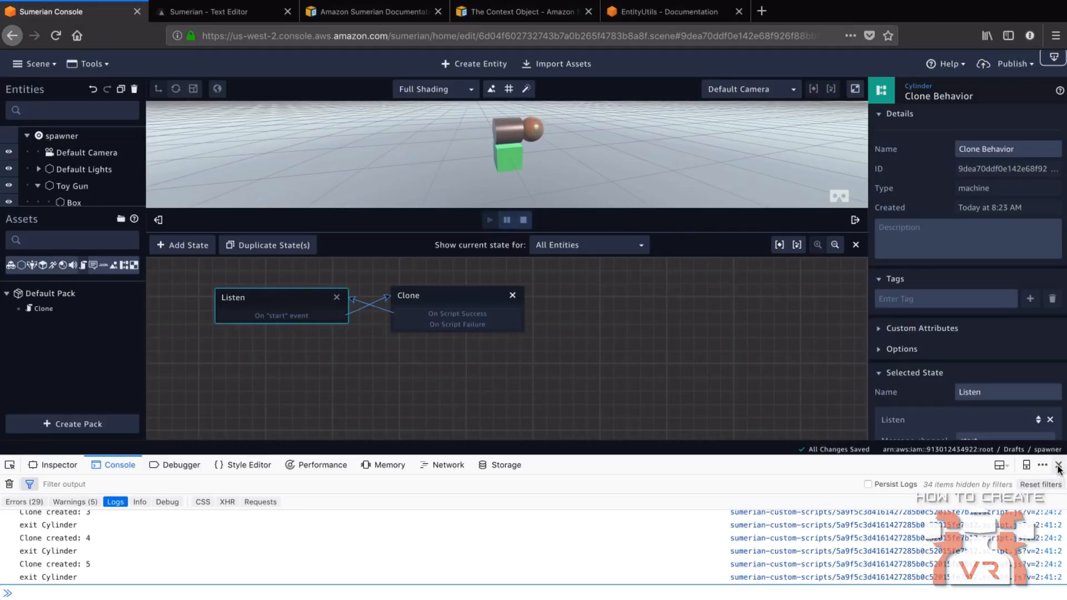
{"action": "key", "text": "F12"}
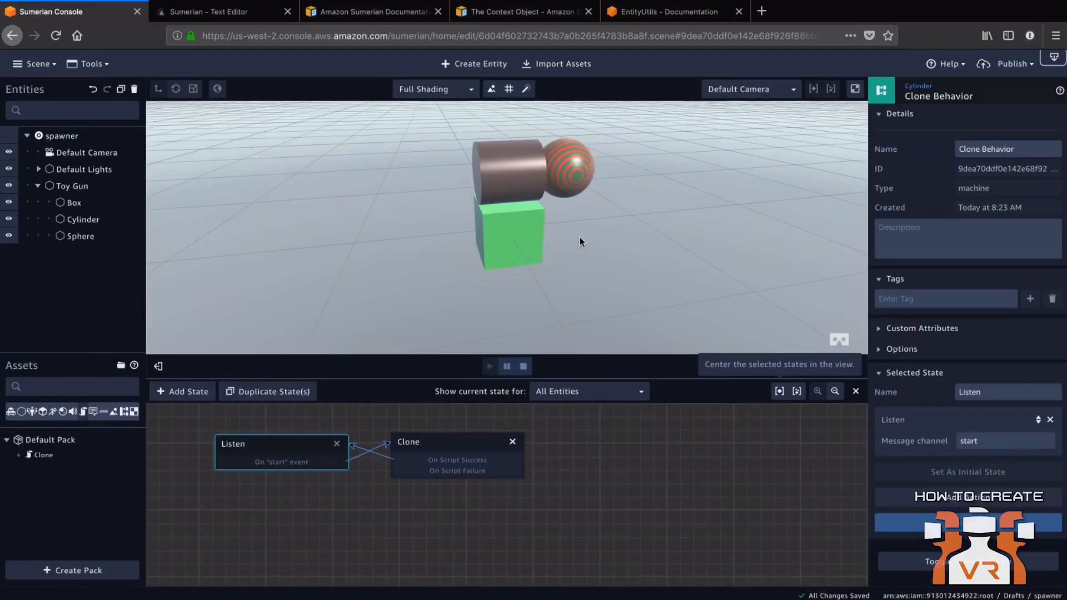
{"action": "left_click", "coordinate": [524, 368]}
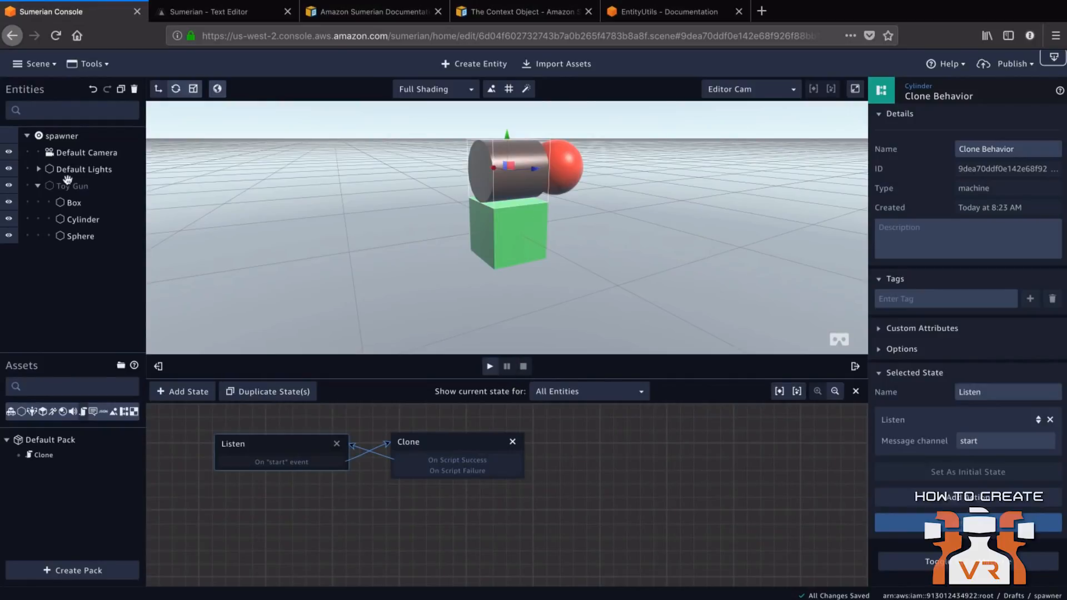
Step: Add a Script component with a new custom script to the Sphere
{"action": "left_click", "coordinate": [88, 238]}
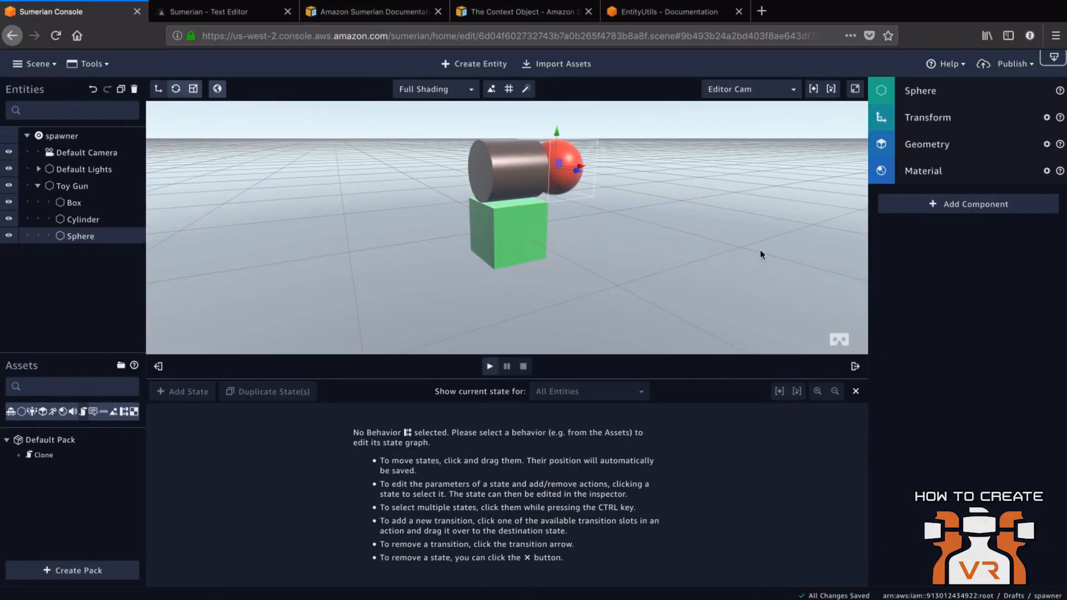
{"action": "left_click", "coordinate": [961, 211]}
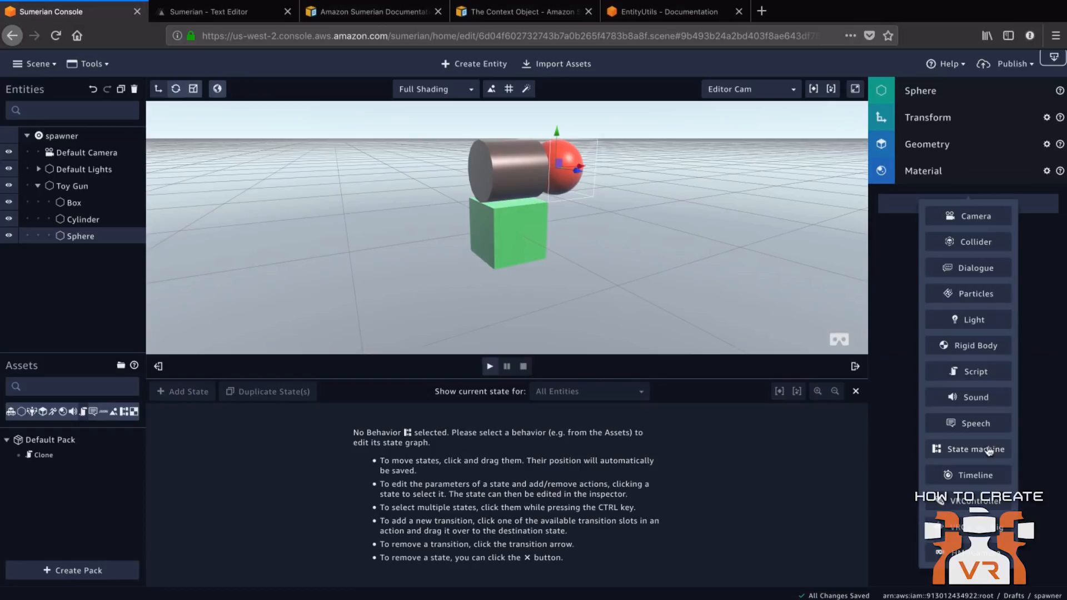
{"action": "left_click", "coordinate": [977, 372]}
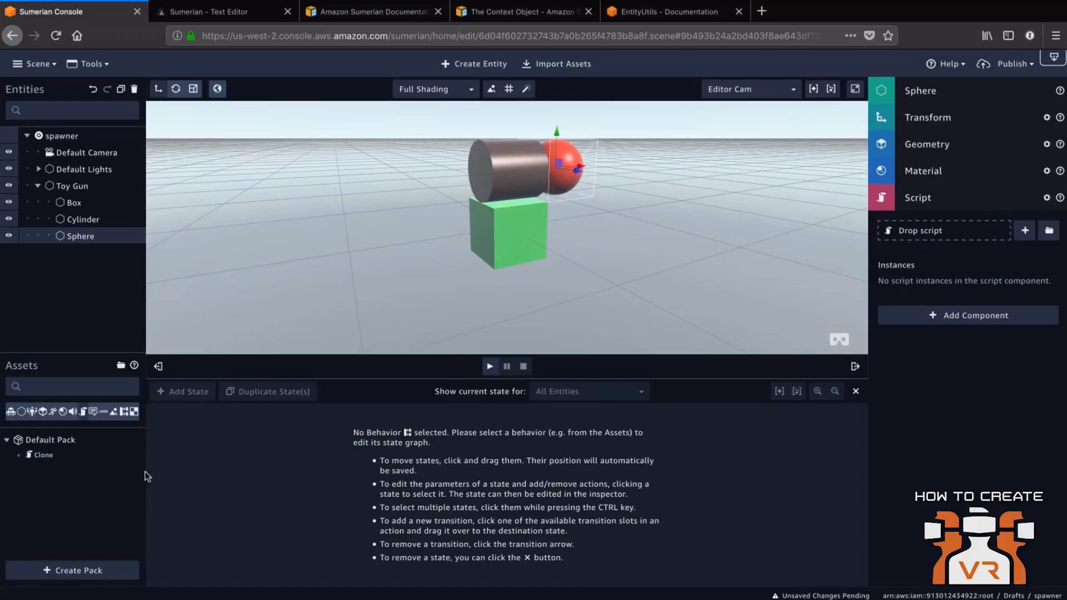
{"action": "left_click", "coordinate": [1026, 231]}
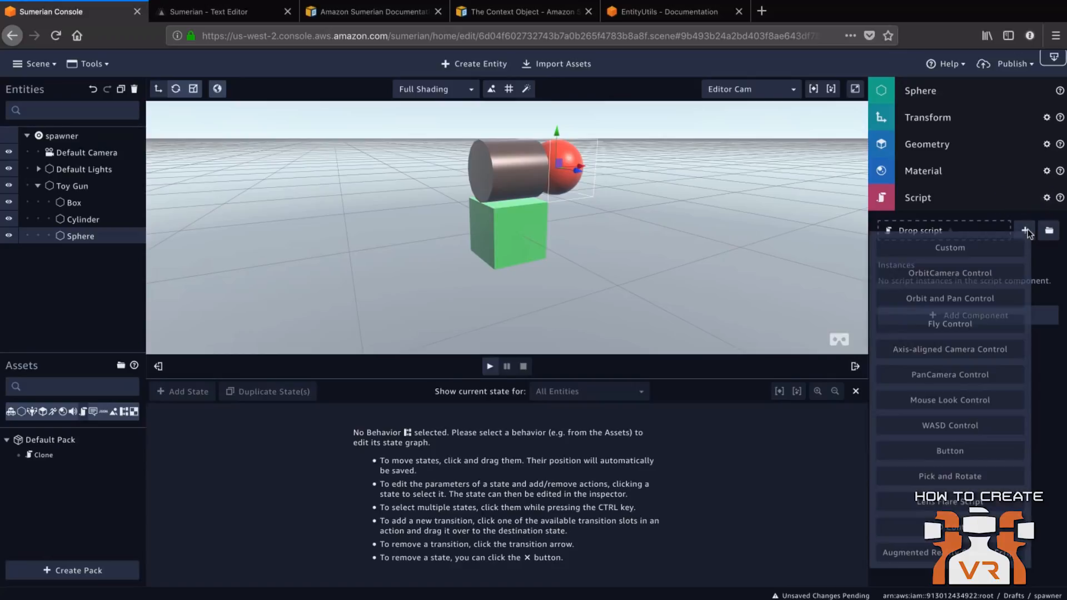
{"action": "left_click", "coordinate": [965, 247]}
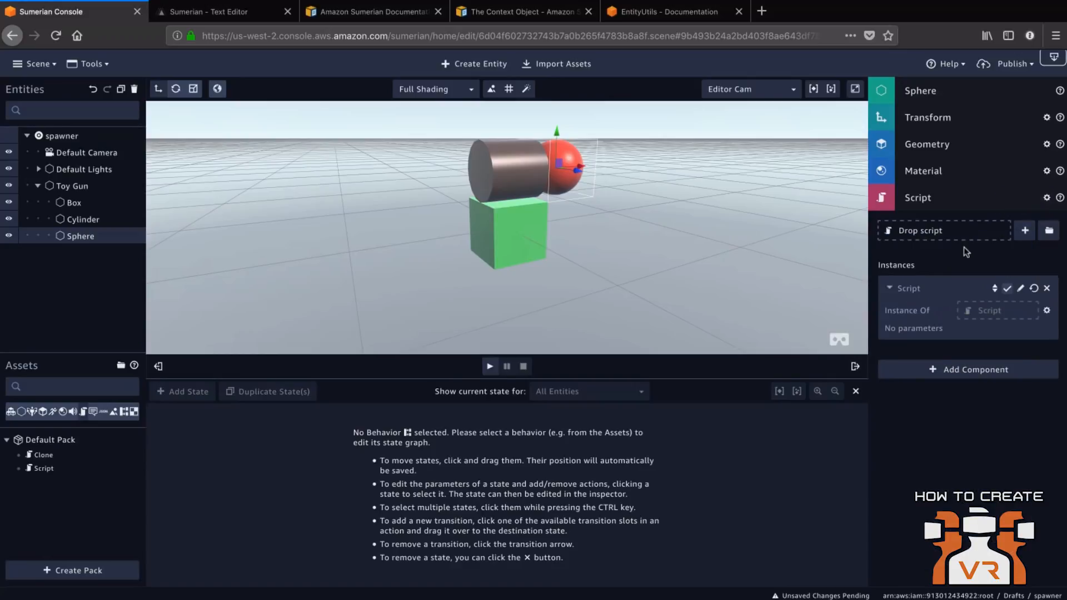
Step: Open the Sphere's new script in the Text Editor and rename it Move
{"action": "left_click", "coordinate": [1021, 289]}
{"action": "left_click", "coordinate": [242, 16]}
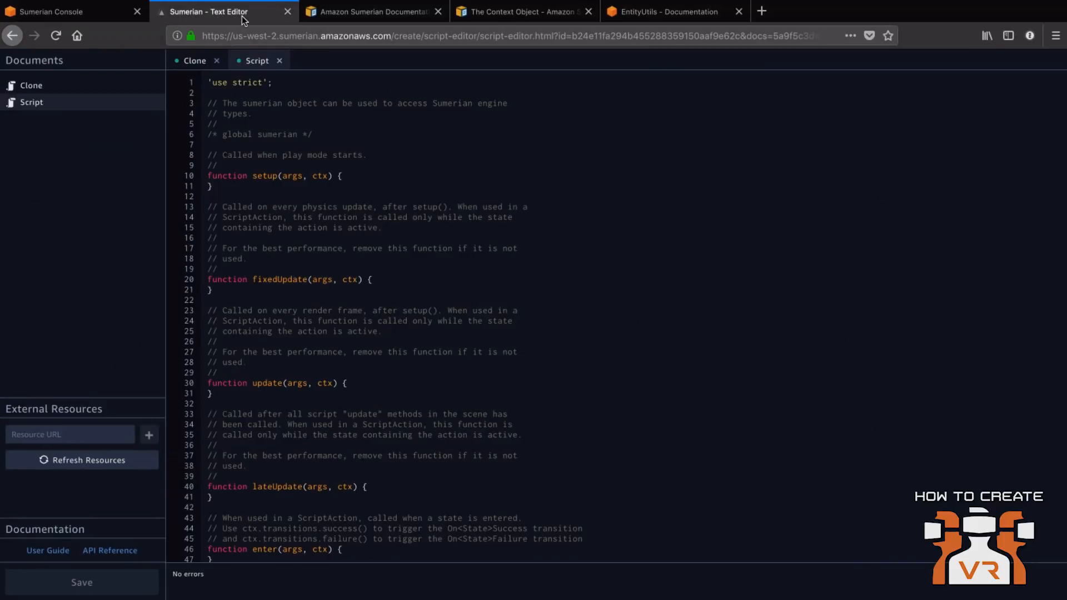
{"action": "left_click", "coordinate": [150, 103]}
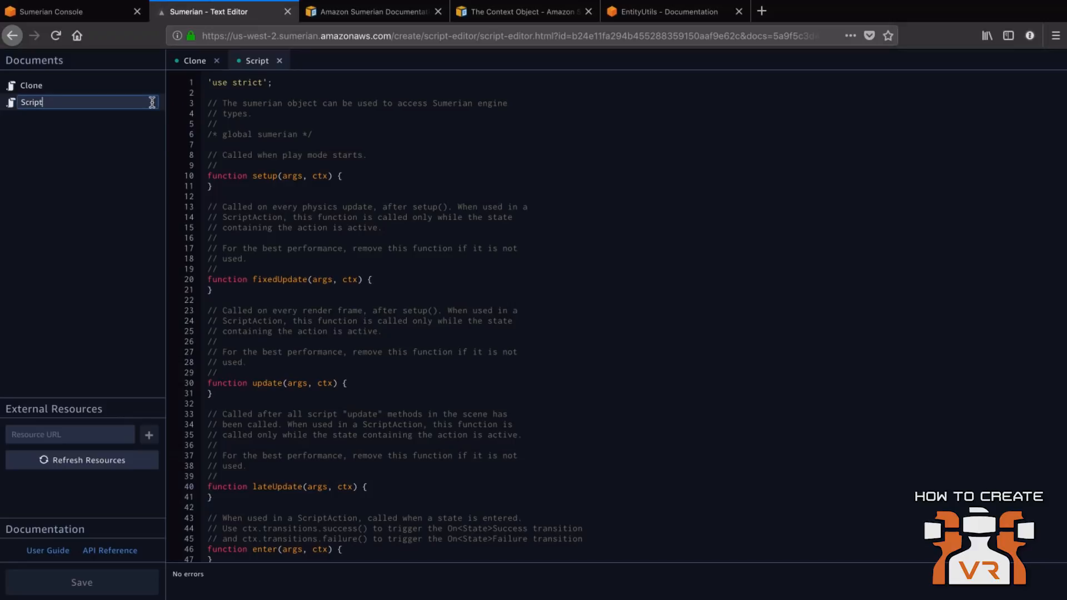
{"action": "double_click", "coordinate": [36, 103]}
{"action": "type", "text": "Move"}
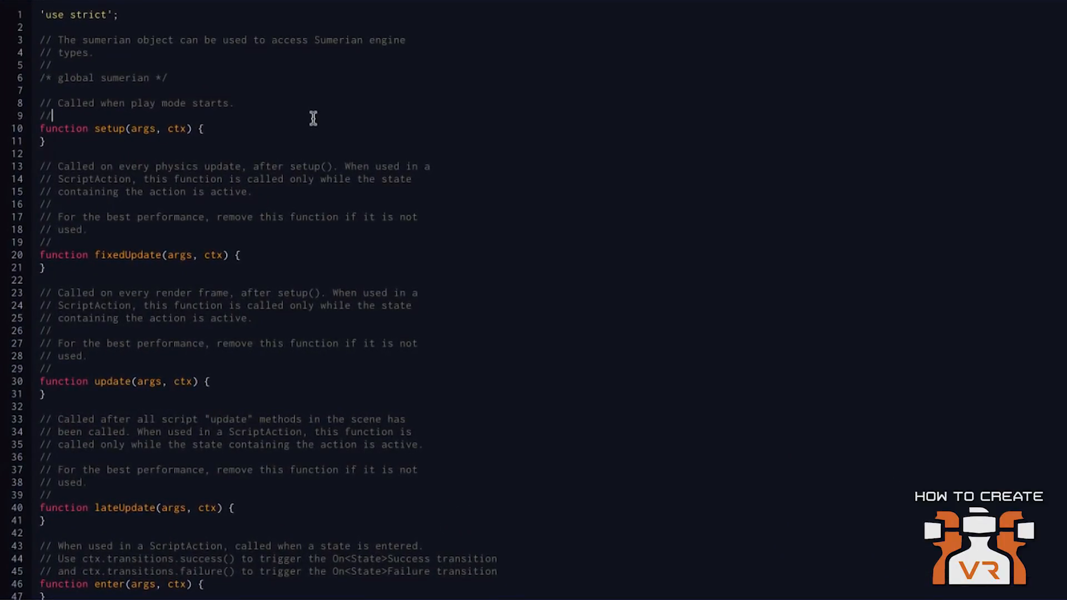
Step: Replace the Move script's code so fixedUpdate adds args.translation to entities tagged 'clone', with a vec3 'Add Translation' parameter keyed 'translation' defaulting to [0, 0, 0]
{"action": "left_click", "coordinate": [276, 129]}
{"action": "key", "text": "ctrl+a"}
{"action": "type", "text": "'m"}
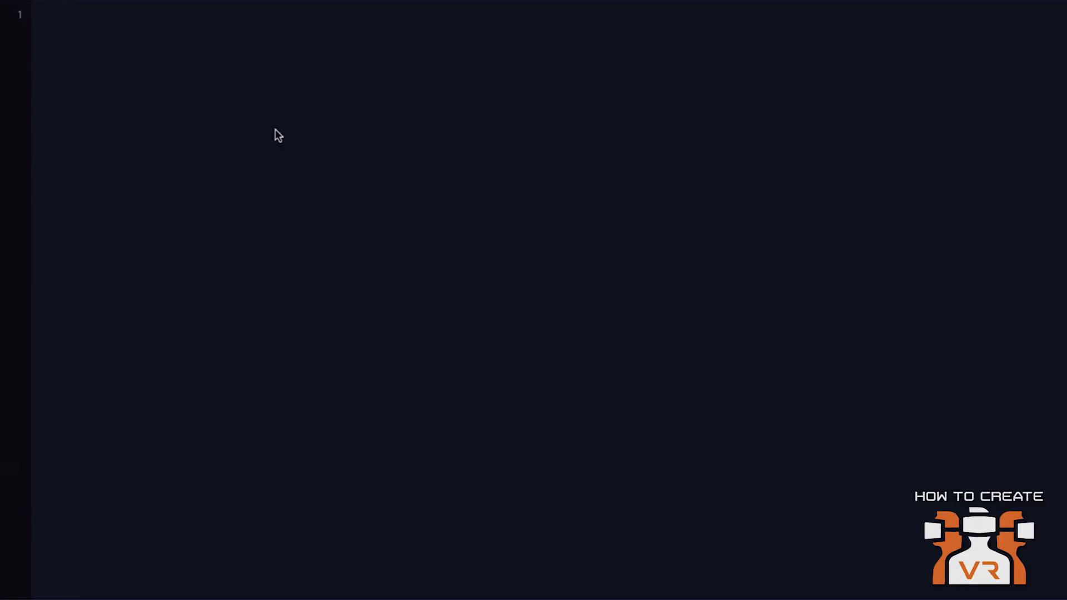
{"action": "key", "text": "ctrl+z"}
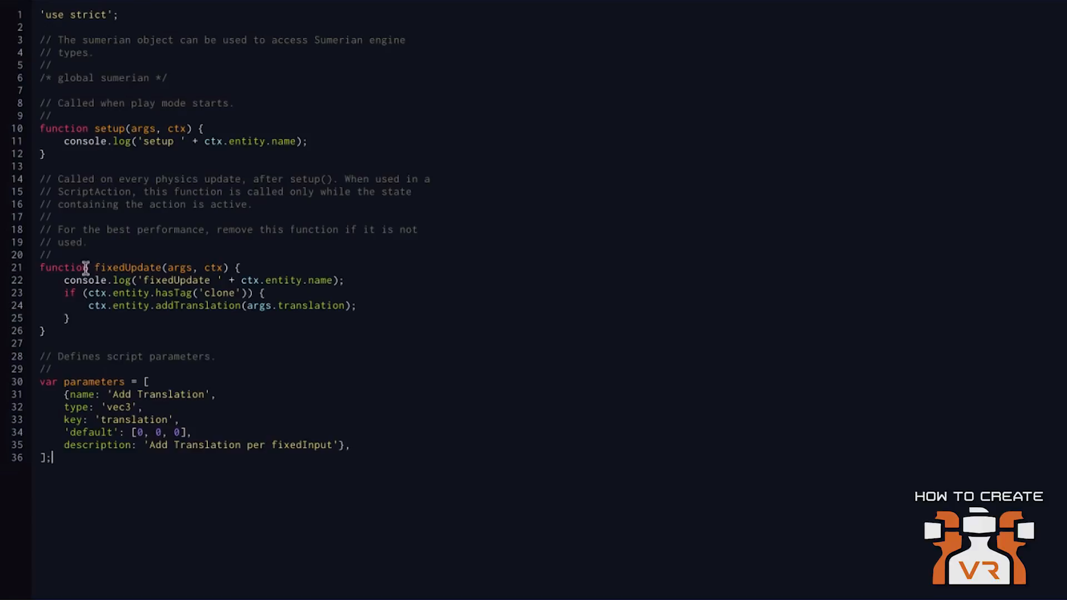
Step: Review the fixedUpdate function's tag check and addTranslation call, save the Move script and return to the Sumerian Console scene
{"action": "double_click", "coordinate": [134, 268]}
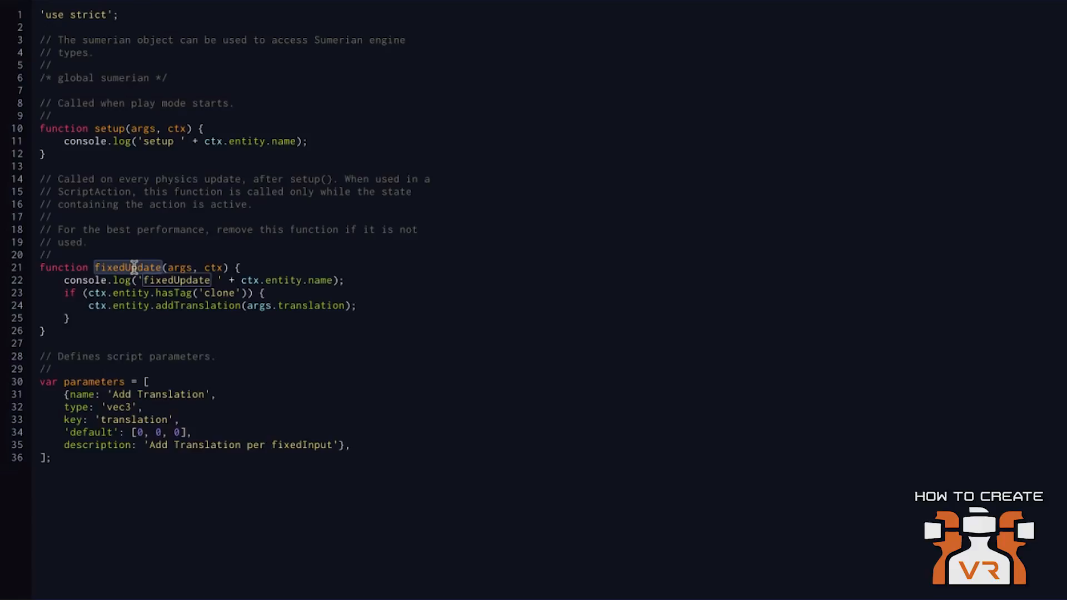
{"action": "double_click", "coordinate": [225, 293]}
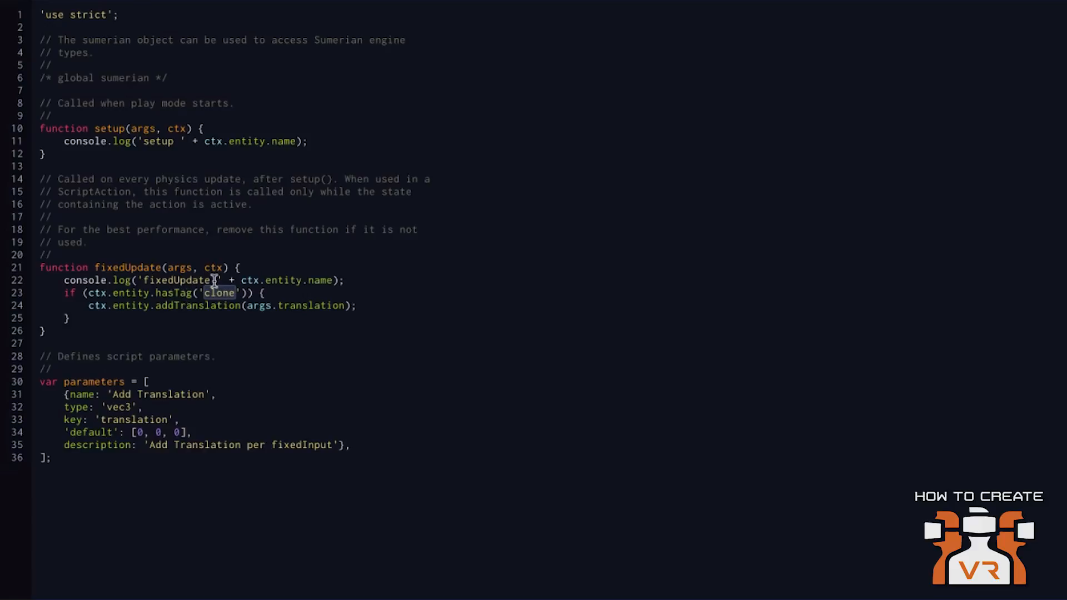
{"action": "double_click", "coordinate": [202, 307]}
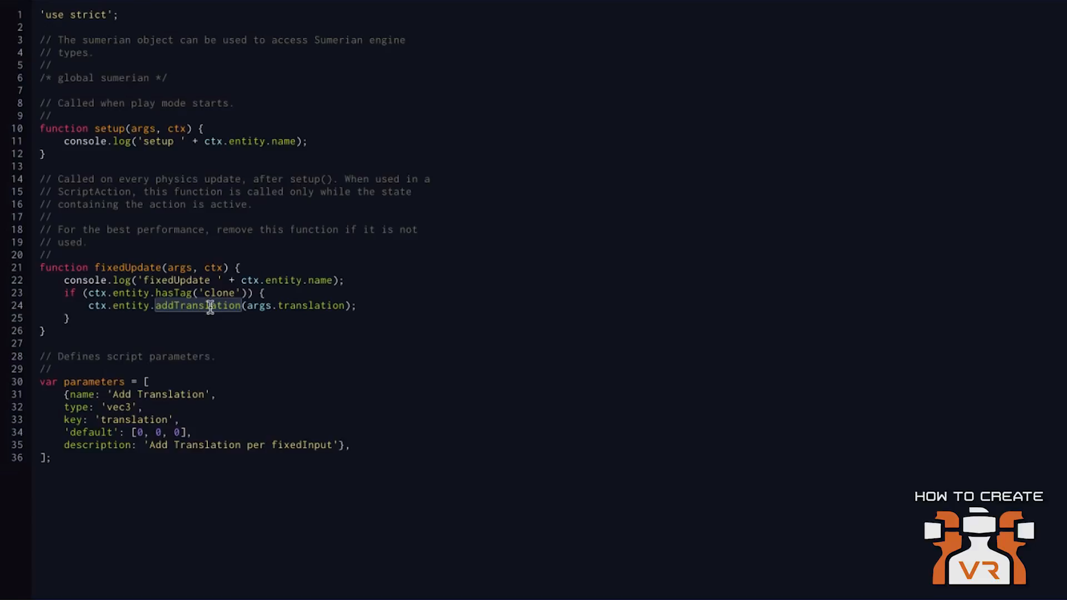
{"action": "double_click", "coordinate": [304, 308]}
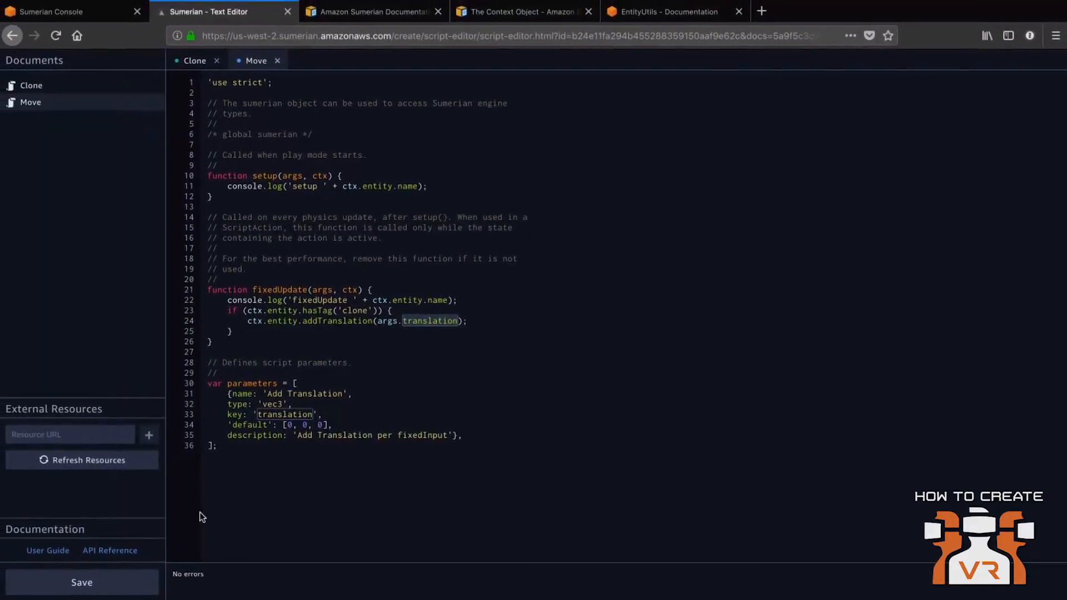
{"action": "left_click", "coordinate": [138, 593]}
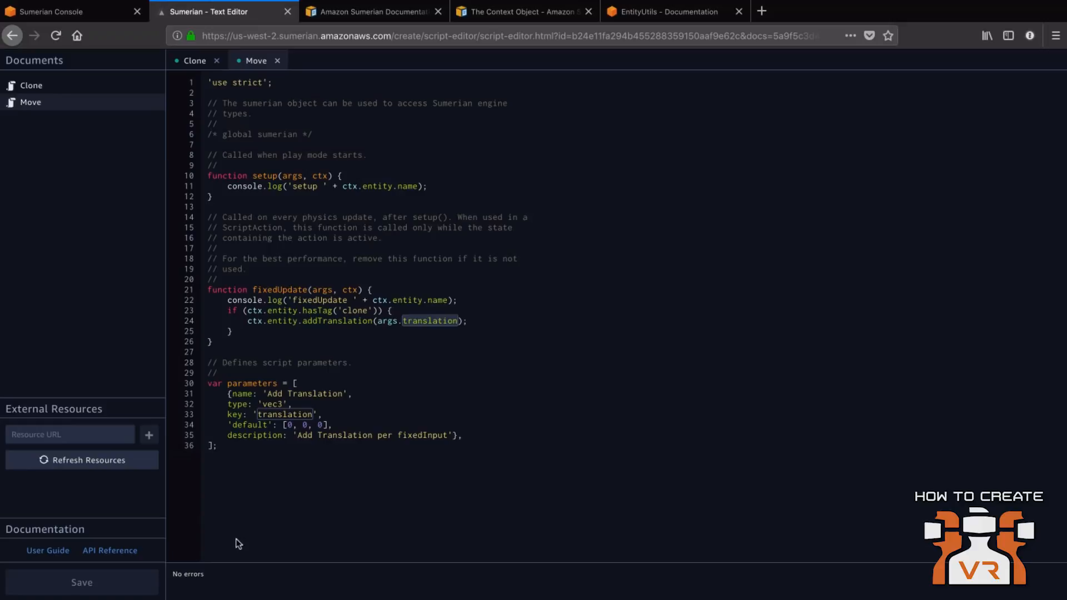
{"action": "left_click", "coordinate": [71, 12]}
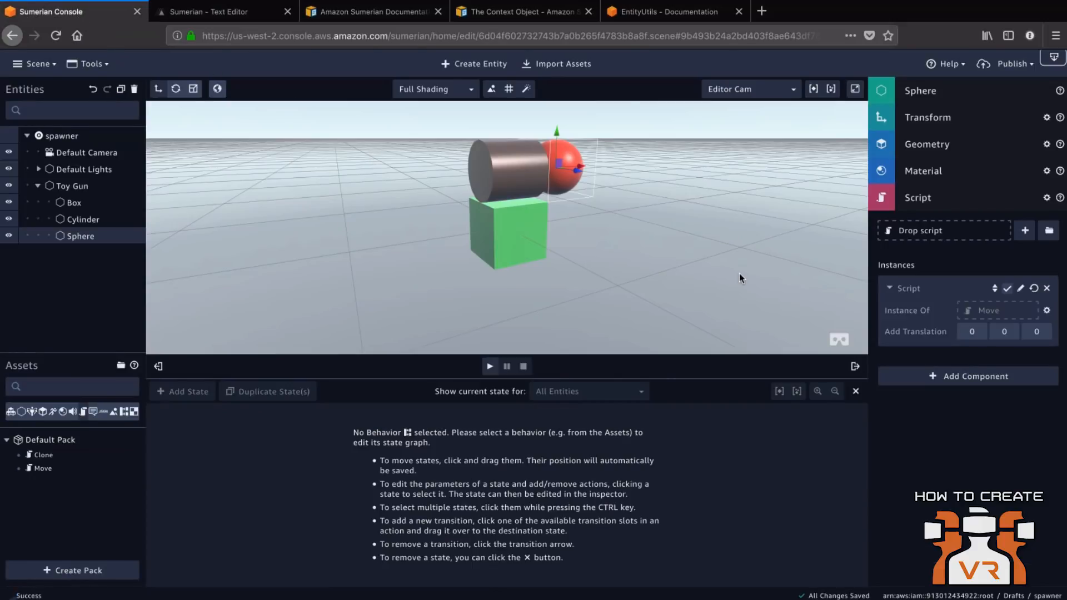
Step: Set the X value of the Sphere's Add Translation parameter to 0.1 and close the state graph
{"action": "left_click", "coordinate": [977, 332]}
{"action": "type", "text": ".1"}
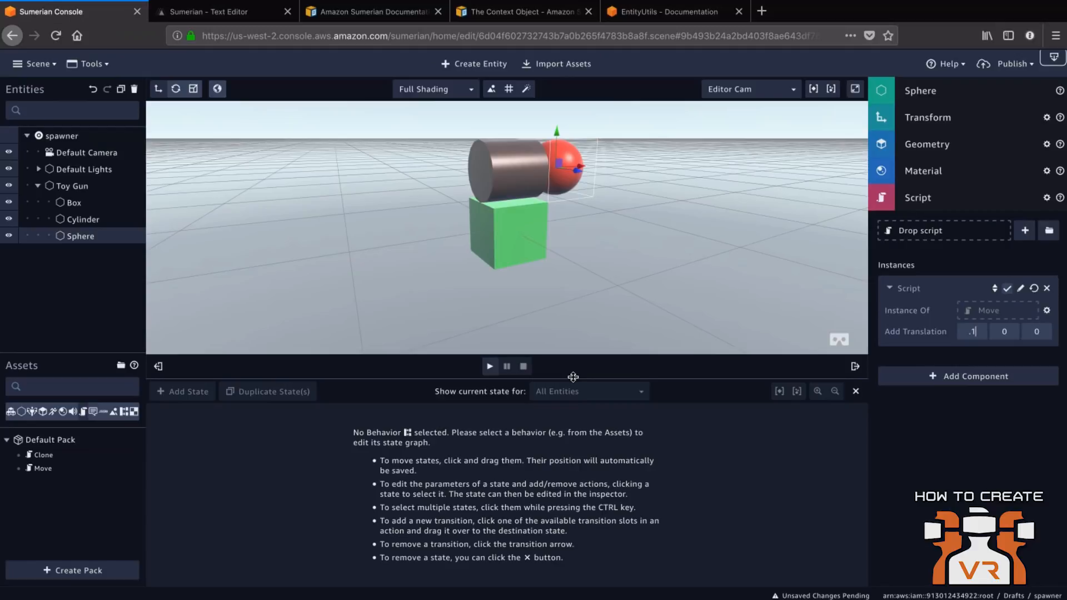
{"action": "left_click", "coordinate": [859, 391]}
{"action": "scroll", "coordinate": [694, 364], "scroll_direction": "down", "scroll_amount": 5}
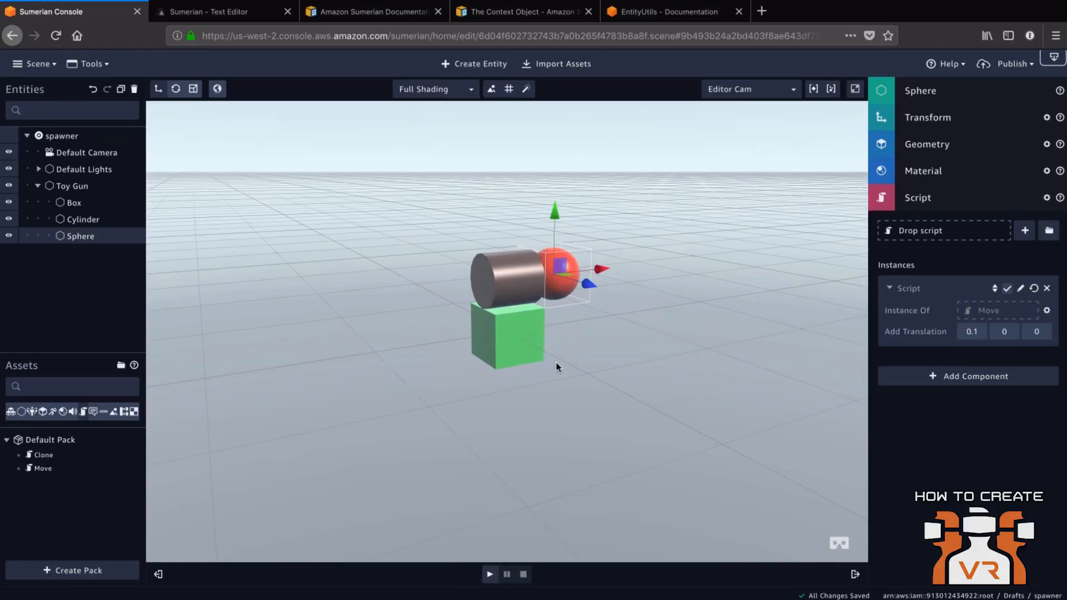
Step: Review the Sphere's Transform values and return to its Move script settings
{"action": "left_click", "coordinate": [950, 205]}
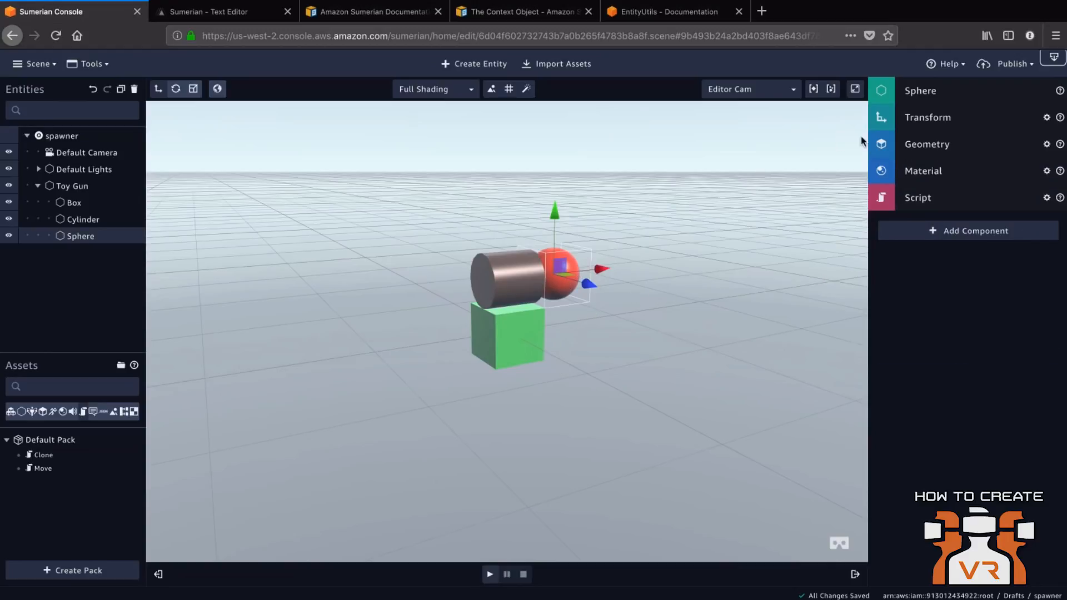
{"action": "left_click", "coordinate": [929, 119]}
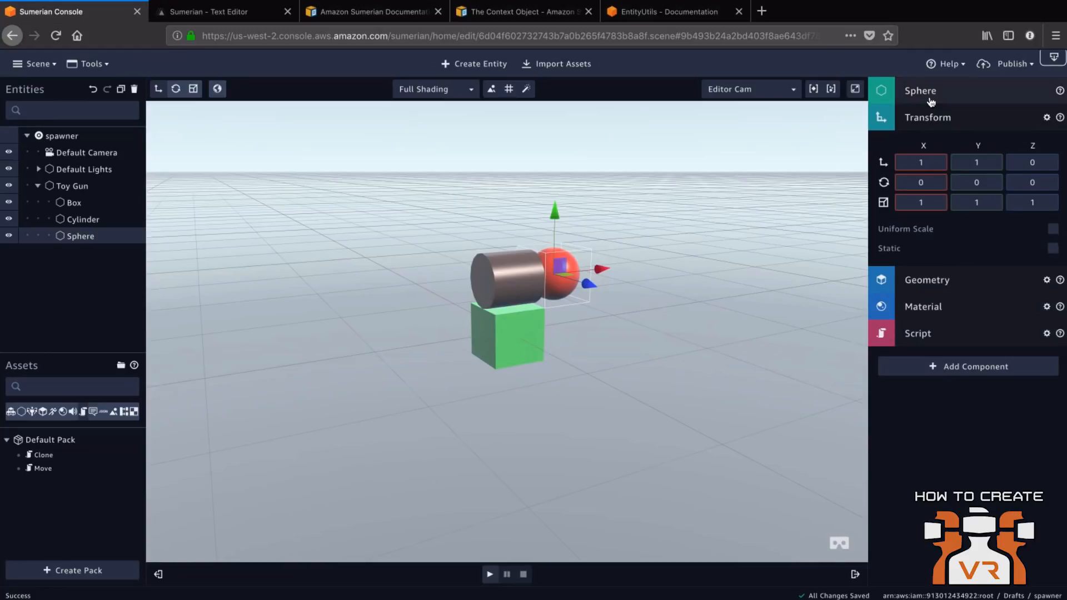
{"action": "left_click", "coordinate": [929, 118]}
{"action": "left_click", "coordinate": [939, 200]}
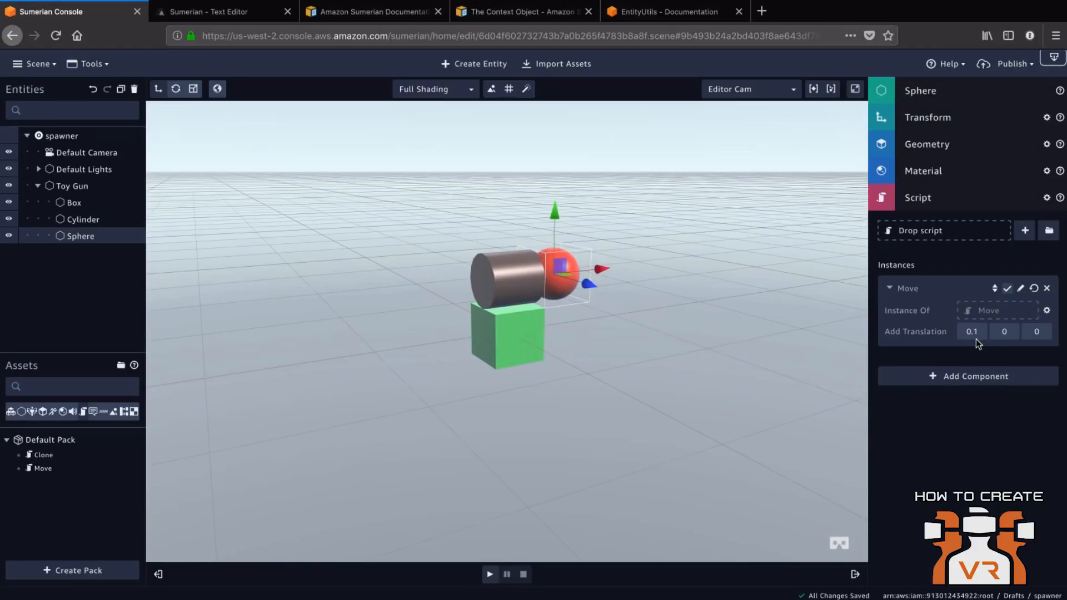
Step: Play the scene, spawn several moving Sphere clones from the Toy Gun's green box, follow their path and stop playback
{"action": "left_click_drag", "start_coordinate": [734, 281], "coordinate": [732, 328]}
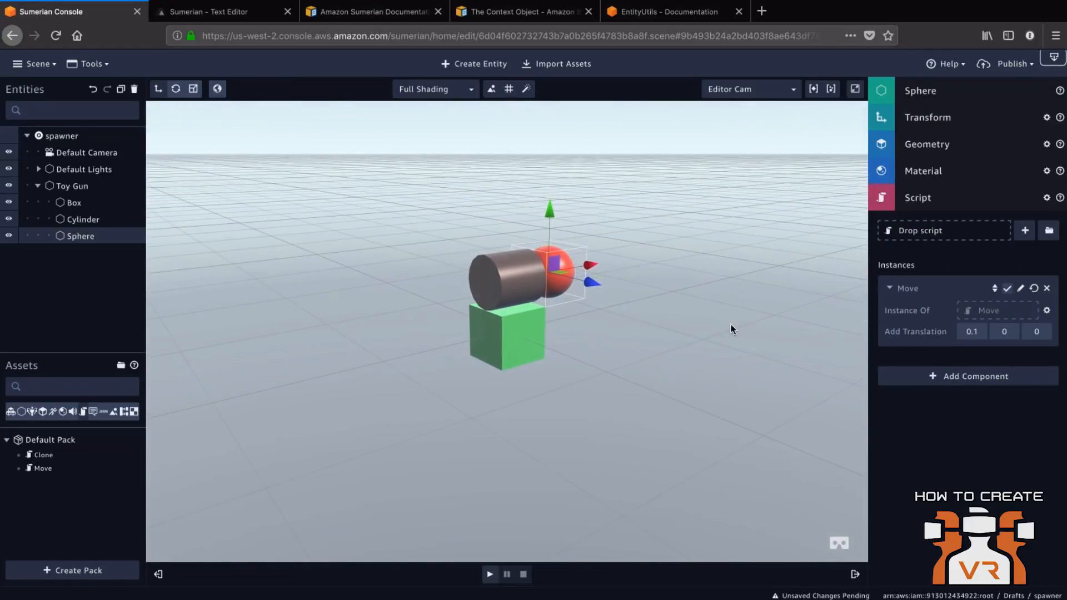
{"action": "left_click", "coordinate": [489, 575]}
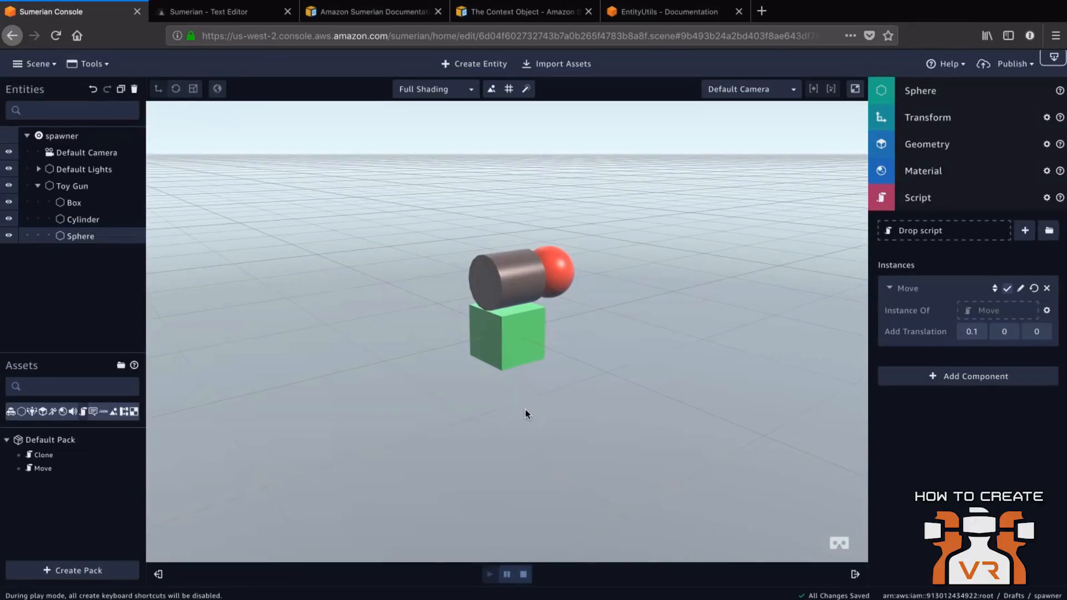
{"action": "left_click", "coordinate": [518, 337]}
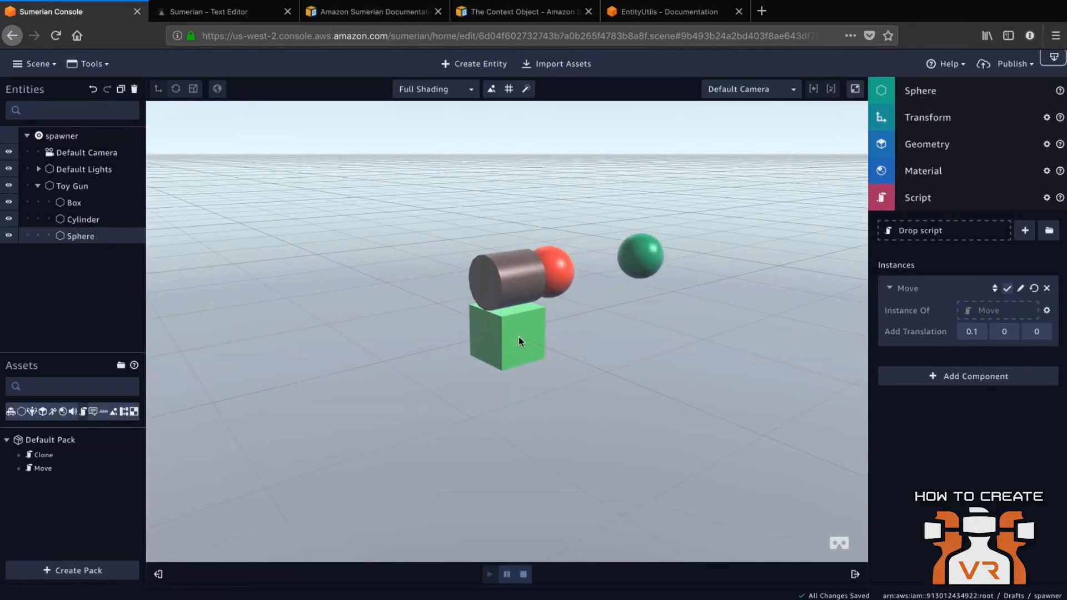
{"action": "left_click_drag", "start_coordinate": [552, 365], "coordinate": [648, 397]}
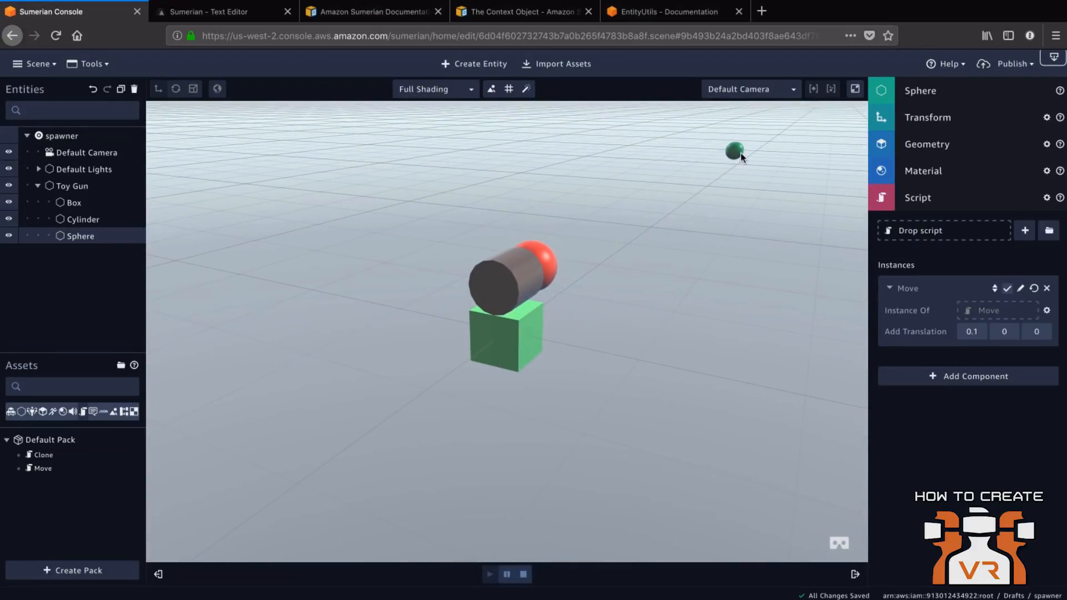
{"action": "left_click", "coordinate": [530, 334]}
{"action": "left_click", "coordinate": [530, 333]}
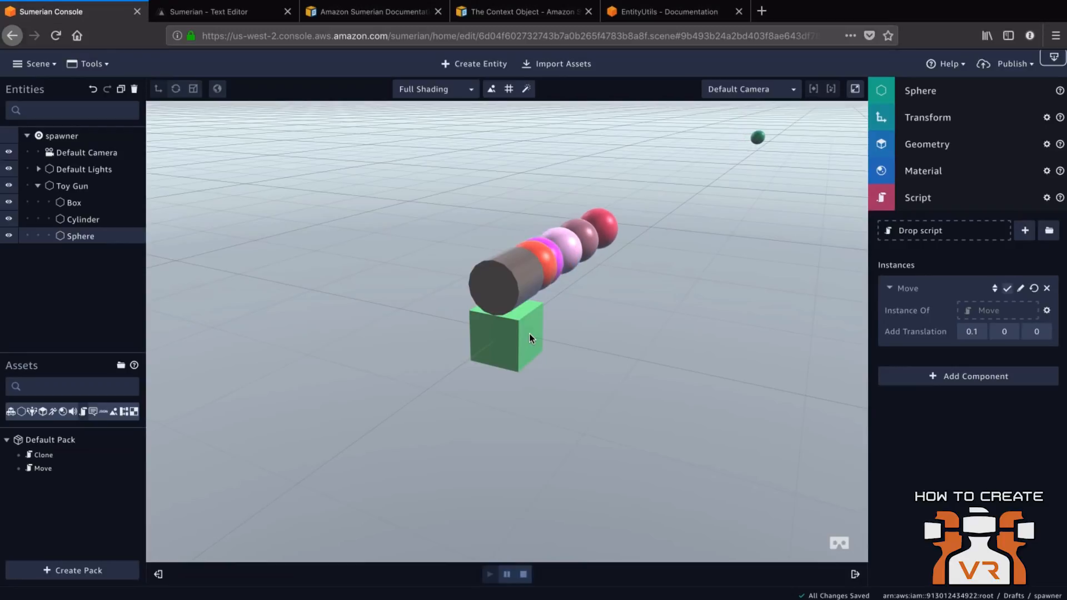
{"action": "left_click", "coordinate": [529, 334]}
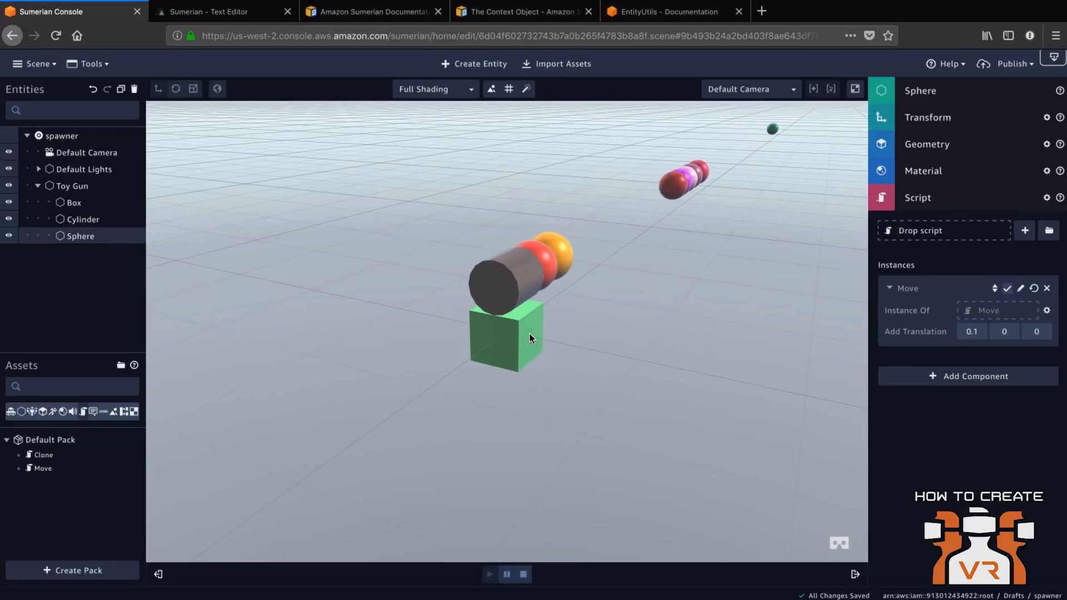
{"action": "left_click", "coordinate": [529, 334]}
{"action": "left_click", "coordinate": [529, 334]}
{"action": "left_click", "coordinate": [529, 334]}
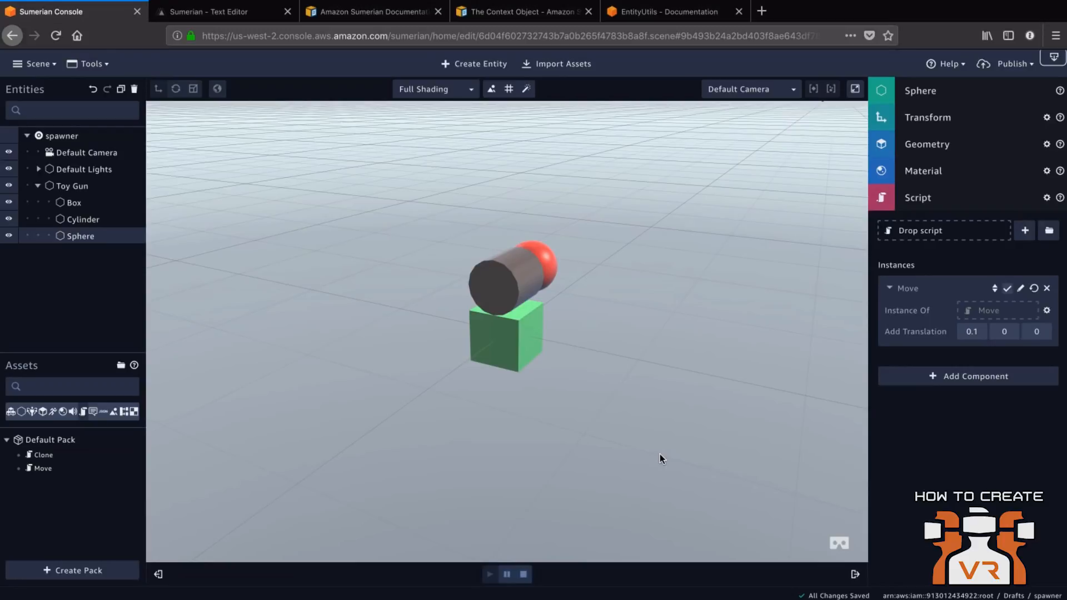
{"action": "left_click", "coordinate": [517, 336]}
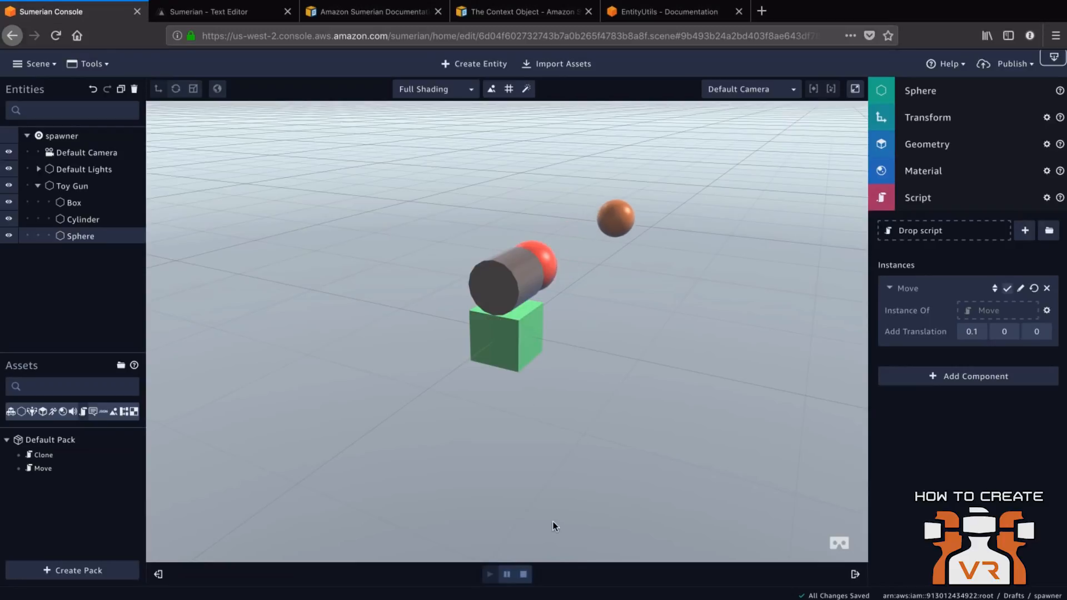
{"action": "left_click", "coordinate": [526, 575]}
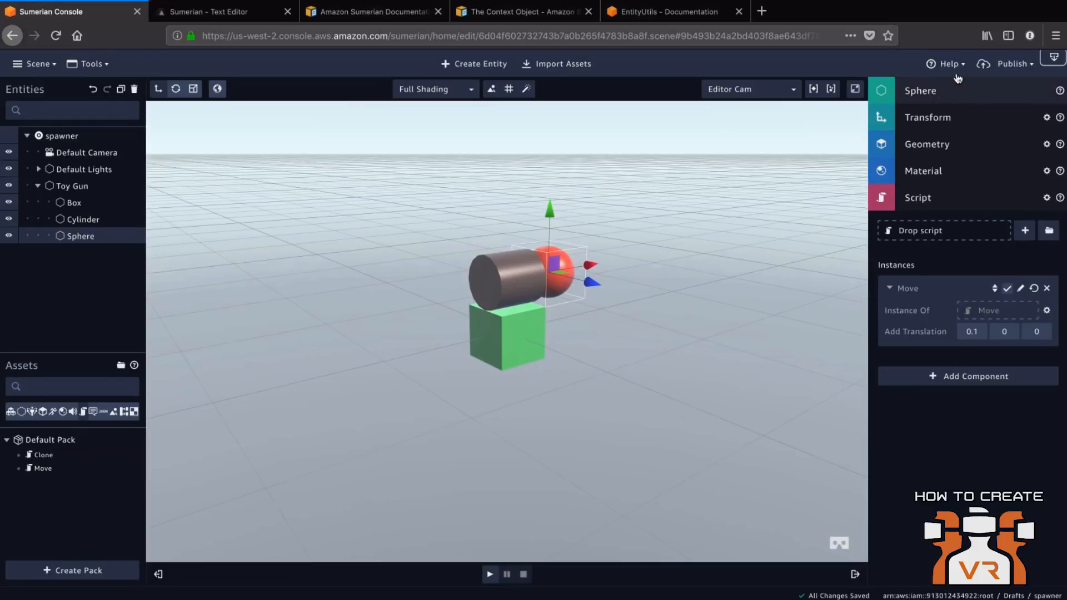
Step: Publish the spawner scene with a public link, copy the link and dismiss the publishing dialog
{"action": "left_click", "coordinate": [1012, 65]}
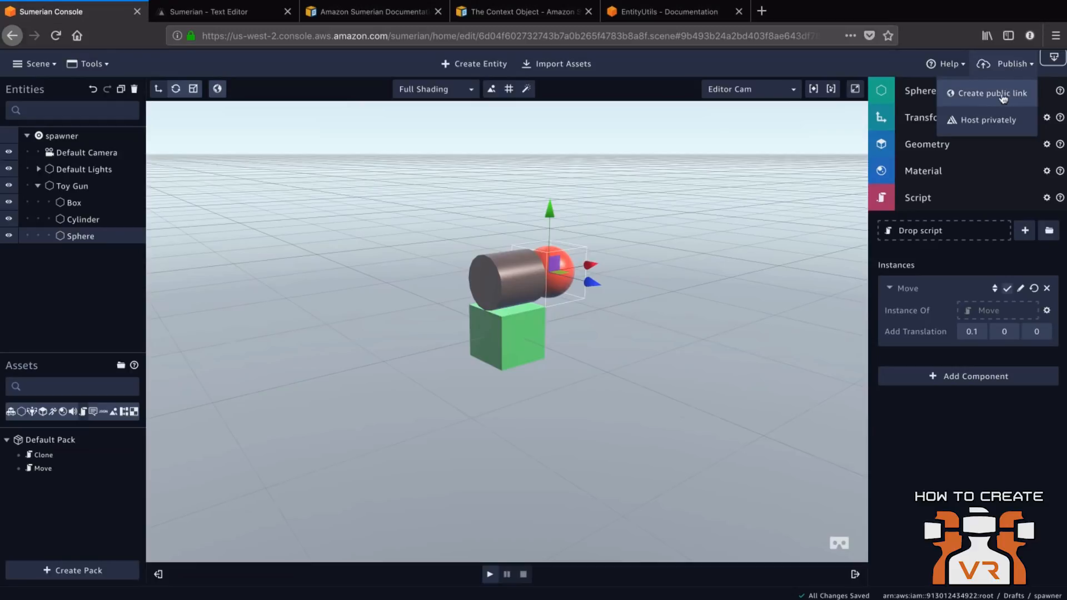
{"action": "left_click", "coordinate": [1000, 93]}
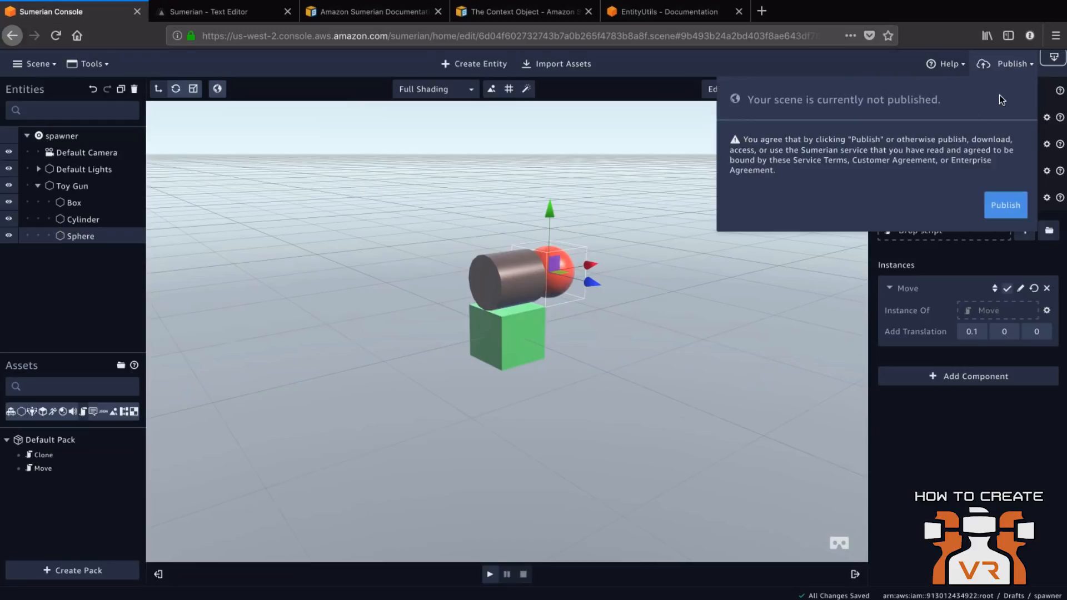
{"action": "left_click", "coordinate": [1002, 204]}
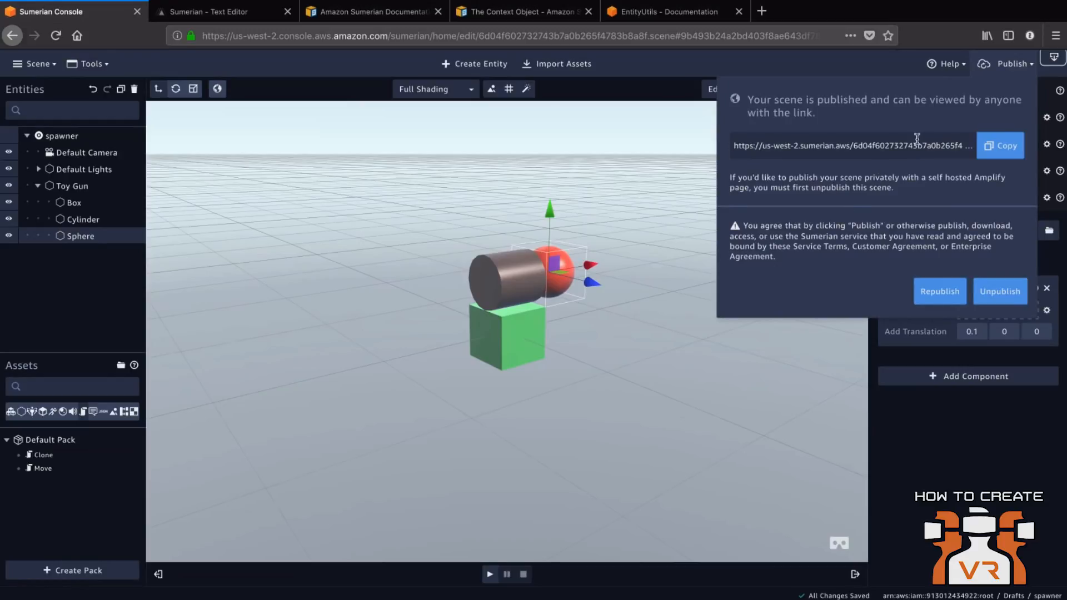
{"action": "left_click", "coordinate": [995, 147]}
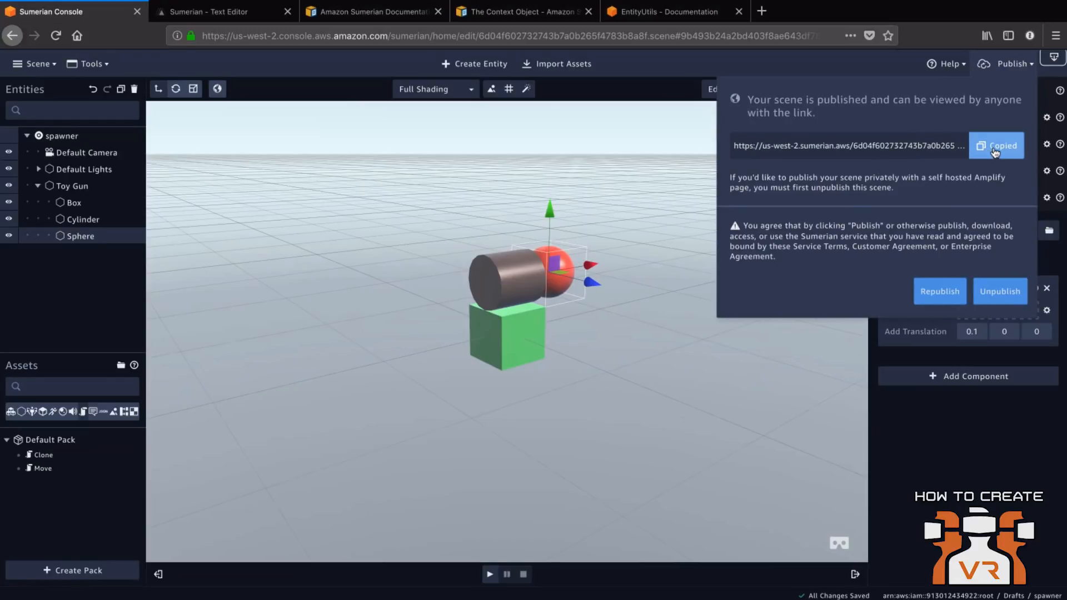
{"action": "left_click", "coordinate": [310, 392]}
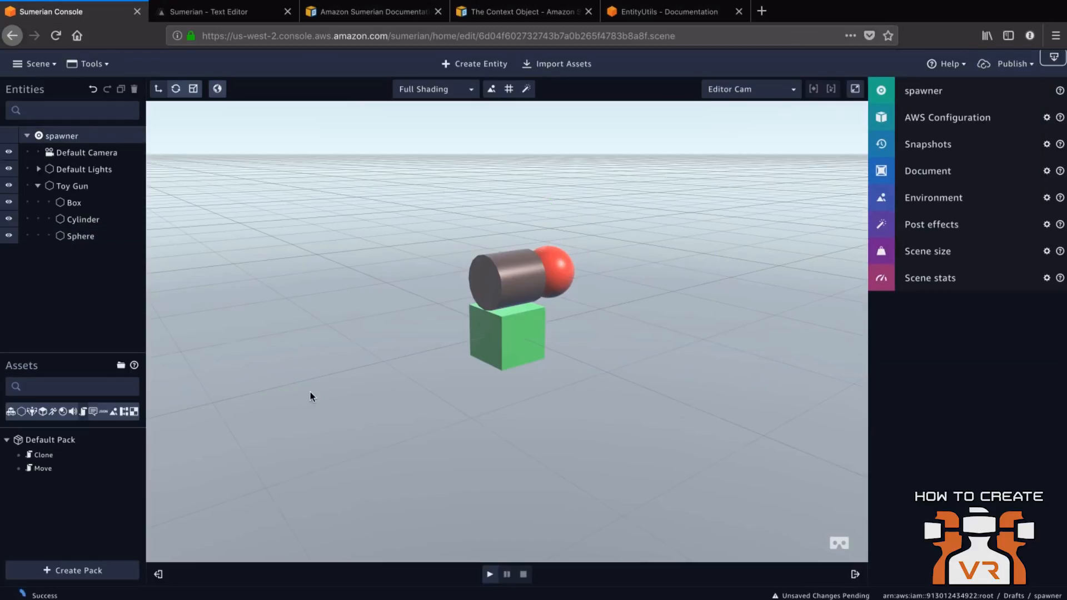
Step: Load the copied public scene link in a new browser tab
{"action": "key", "text": "ctrl+t"}
{"action": "key", "text": "ctrl+v"}
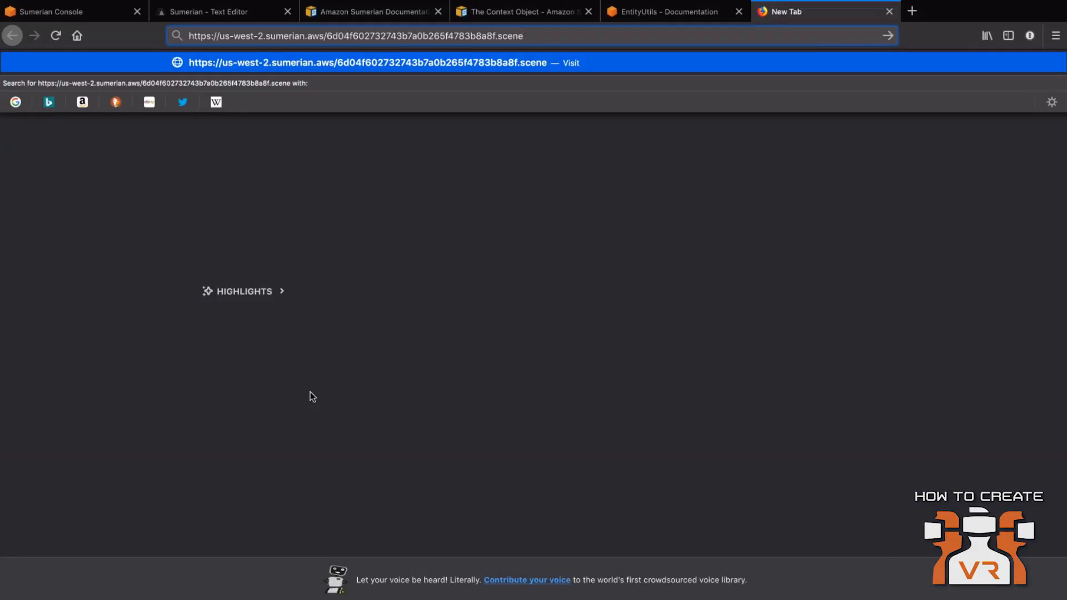
{"action": "key", "text": "Return"}
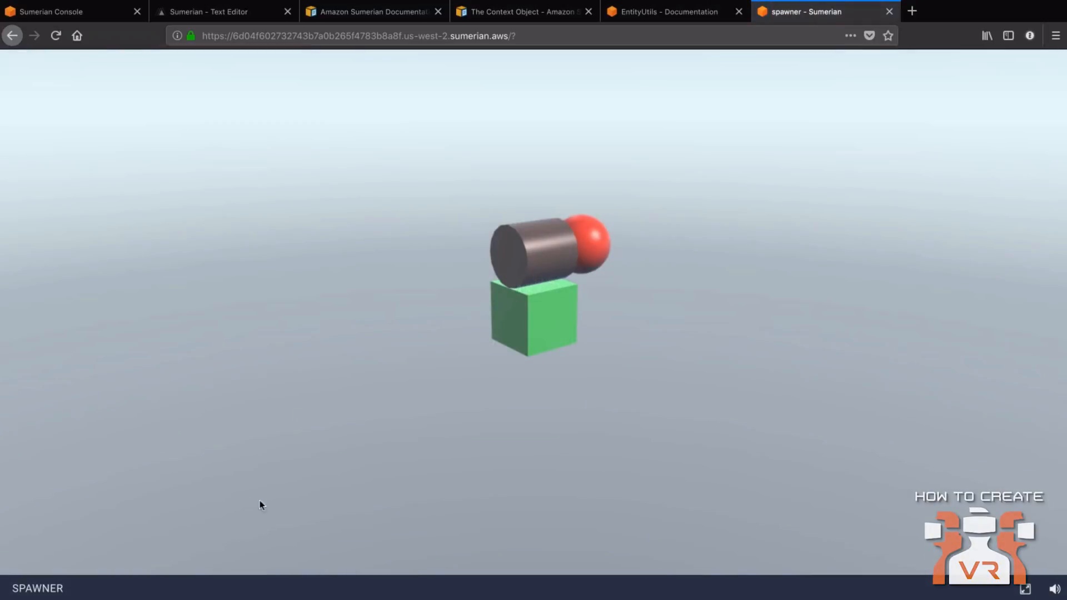
Step: Test the published scene by spawning several clones from the green box and viewing their path from other angles
{"action": "left_click", "coordinate": [543, 312]}
{"action": "left_click", "coordinate": [547, 314]}
{"action": "left_click", "coordinate": [547, 314]}
{"action": "left_click", "coordinate": [547, 315]}
{"action": "left_click_drag", "start_coordinate": [628, 353], "coordinate": [702, 329]}
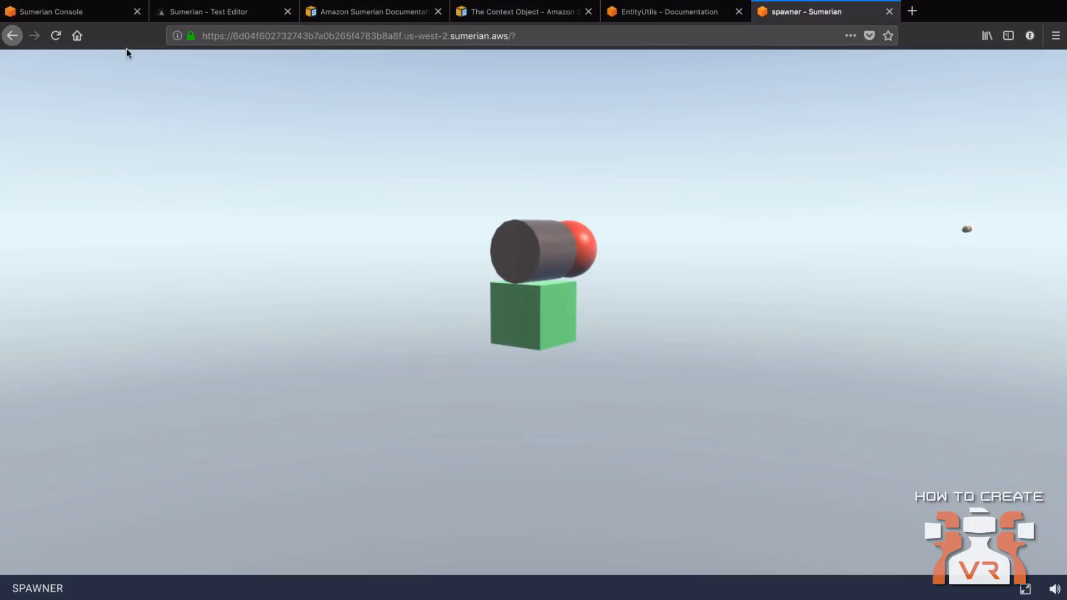
{"action": "left_click_drag", "start_coordinate": [377, 259], "coordinate": [418, 300]}
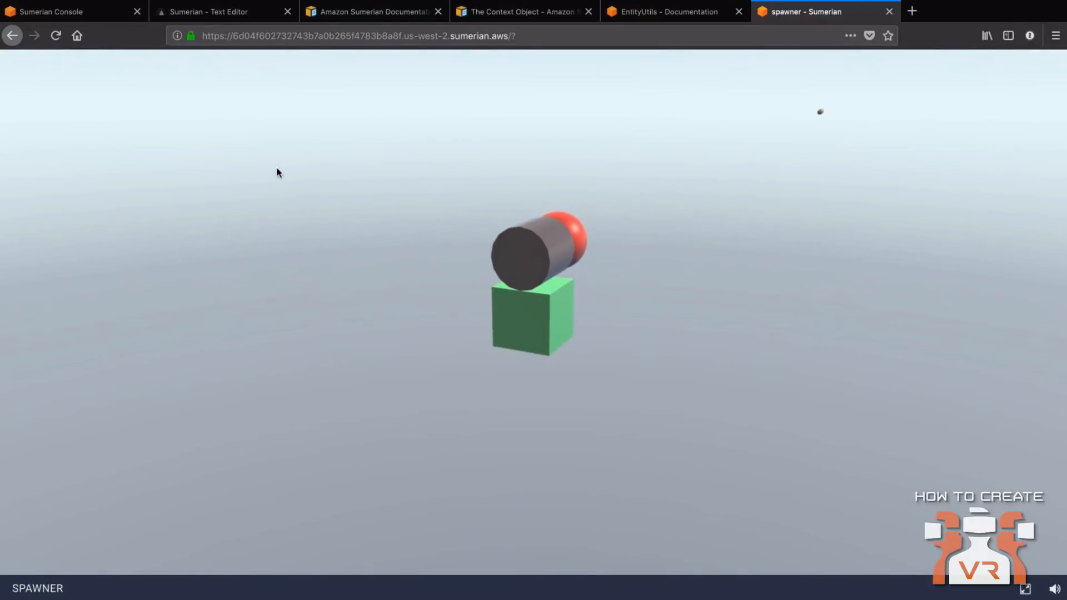
Step: Switch back to the Sumerian Console scene, show the browser's web console and clear its logged output
{"action": "left_click", "coordinate": [68, 16]}
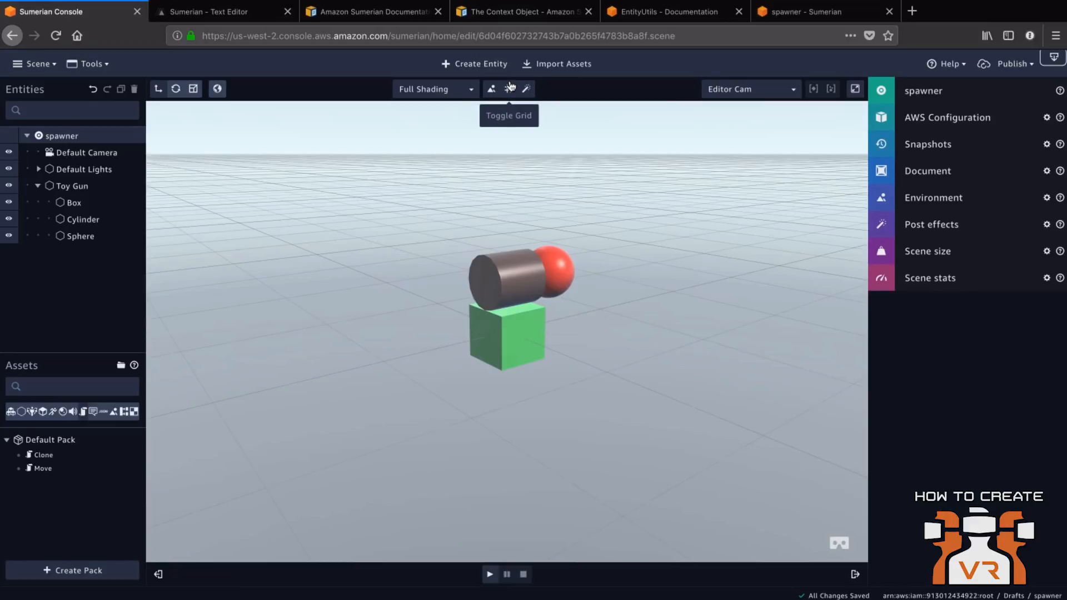
{"action": "key", "text": "ctrl+shift+k"}
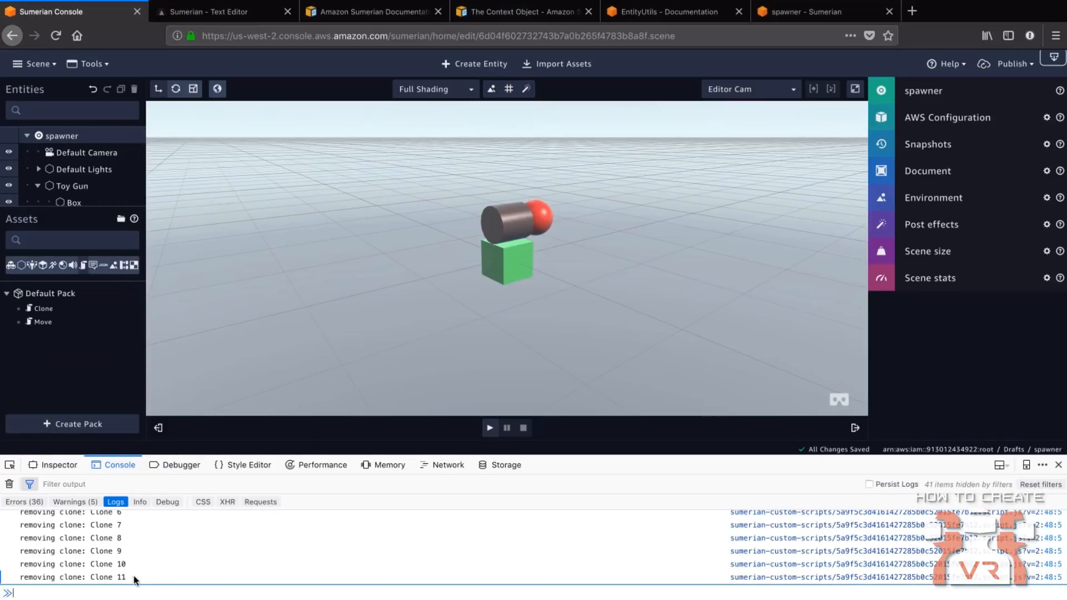
{"action": "left_click_drag", "start_coordinate": [639, 209], "coordinate": [599, 256]}
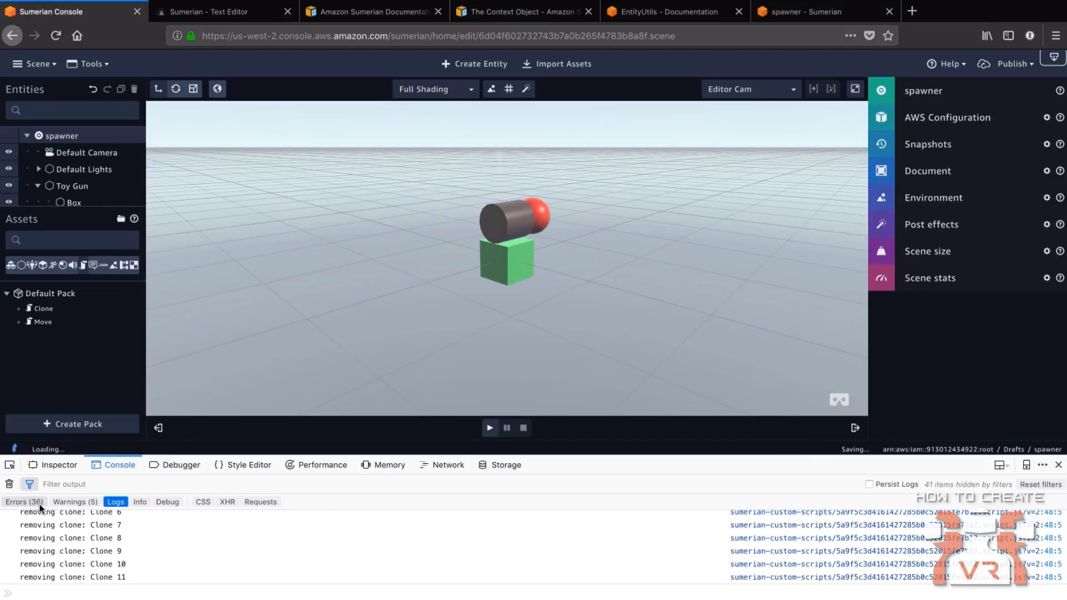
{"action": "left_click", "coordinate": [9, 484]}
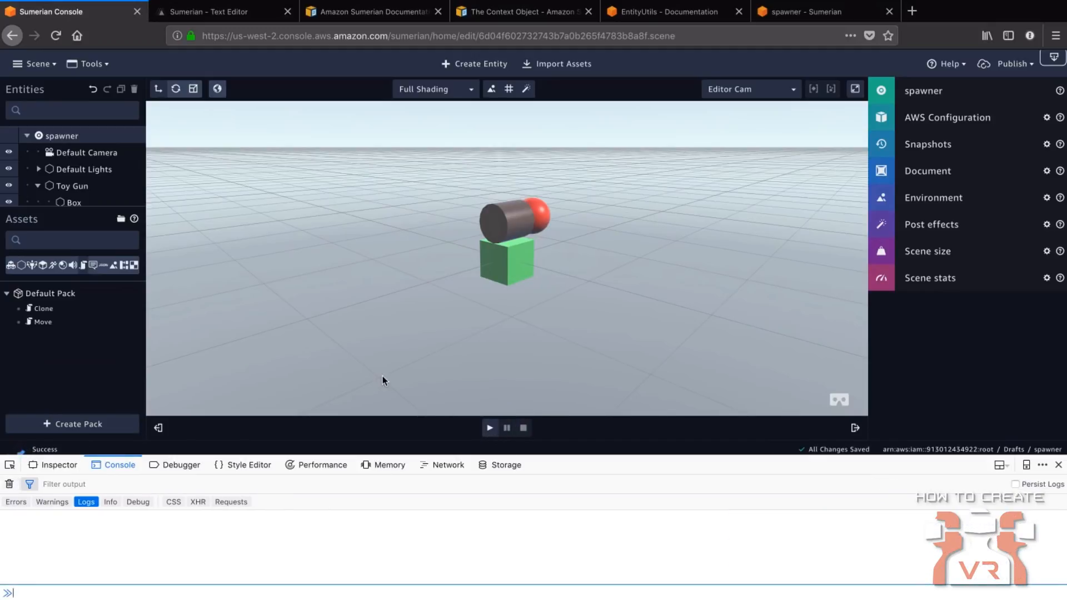
Step: Play the scene, spawn clones from the green box, stop playback to check the clone removal logs and close the web console
{"action": "left_click", "coordinate": [490, 428]}
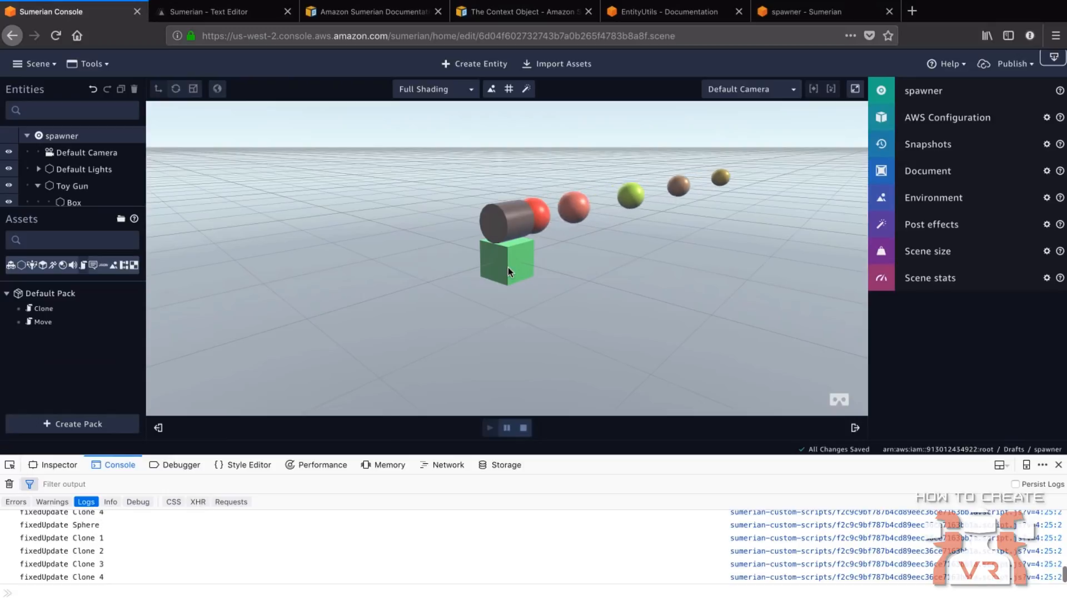
{"action": "left_click", "coordinate": [524, 429]}
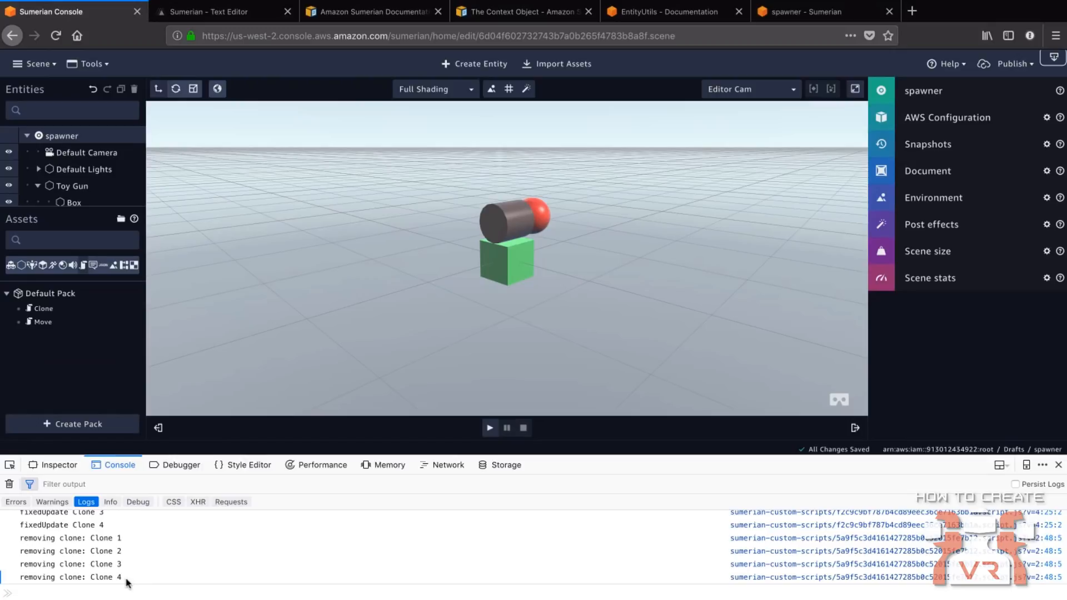
{"action": "left_click", "coordinate": [1059, 465]}
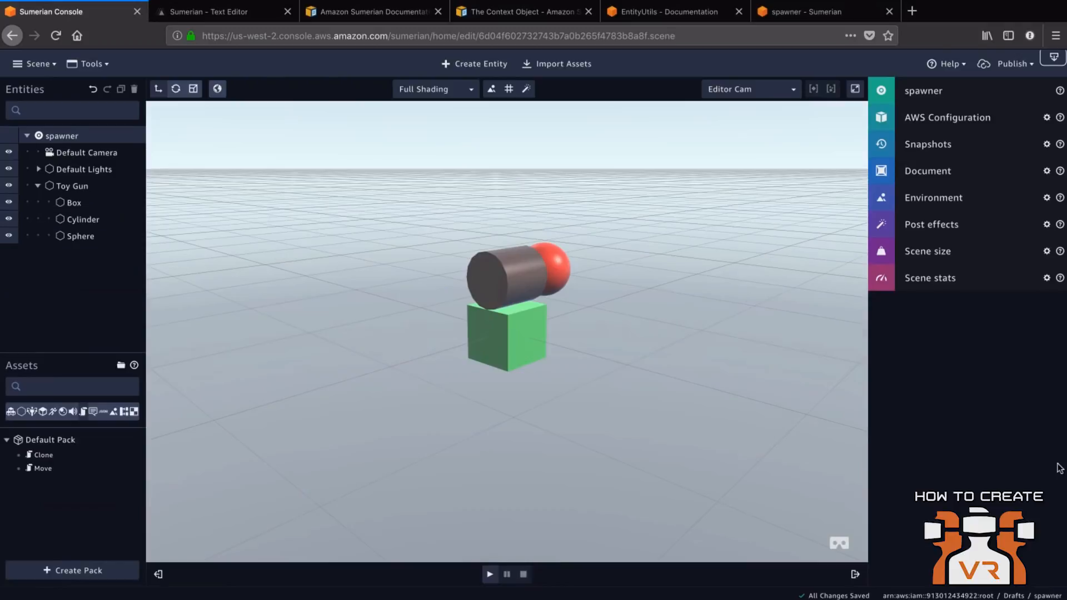